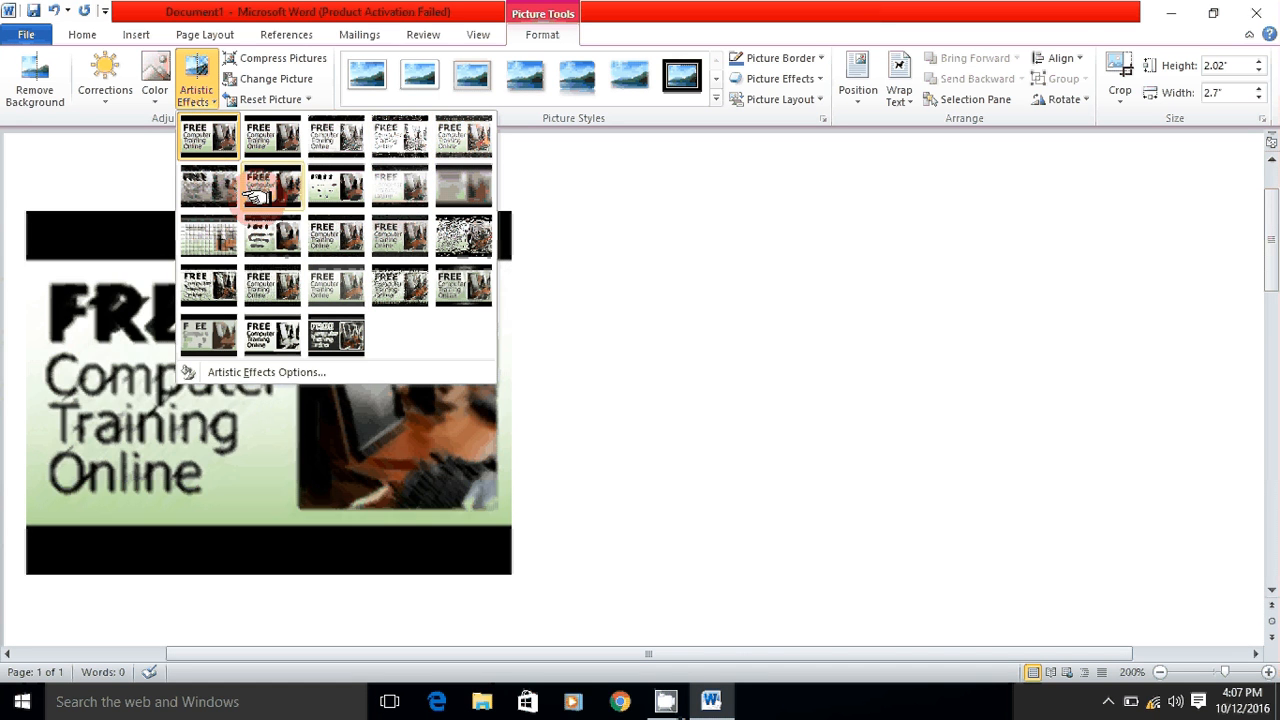
- Review the picture compression options and the replacement-picture browser for the selected picture, closing both without changes
{"action": "left_click", "coordinate": [470, 152]}
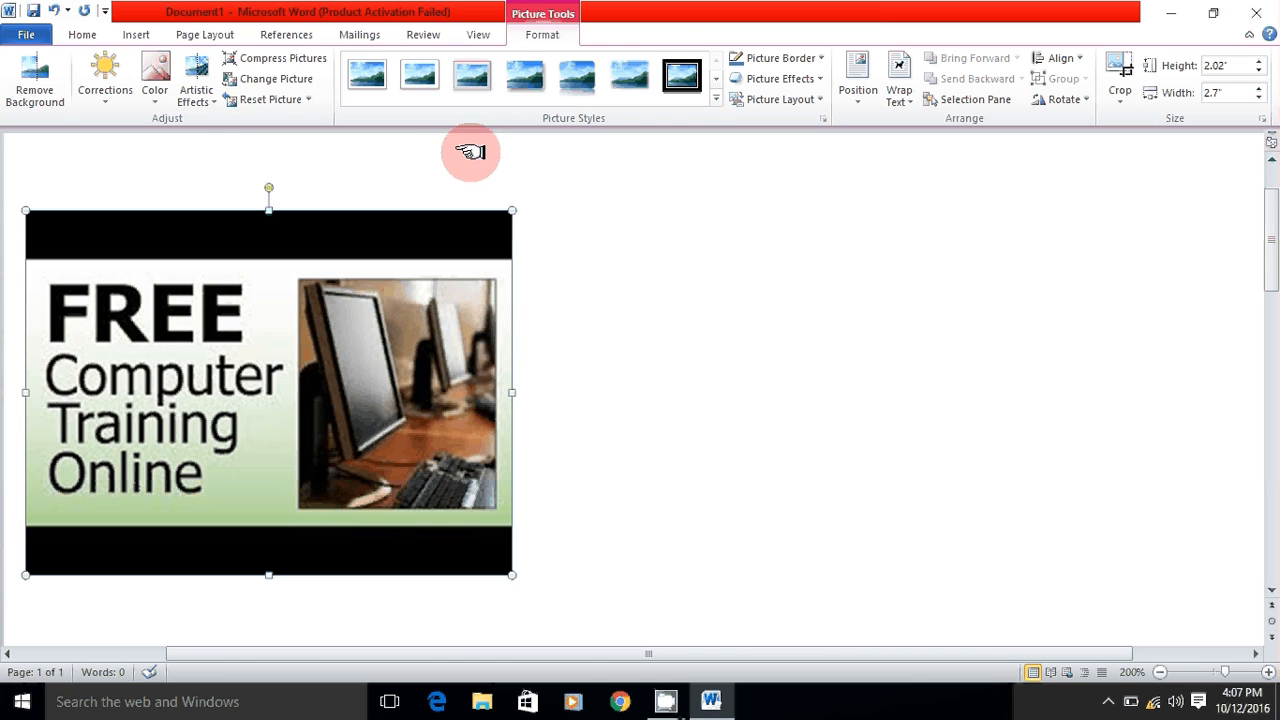
{"action": "left_click", "coordinate": [283, 59]}
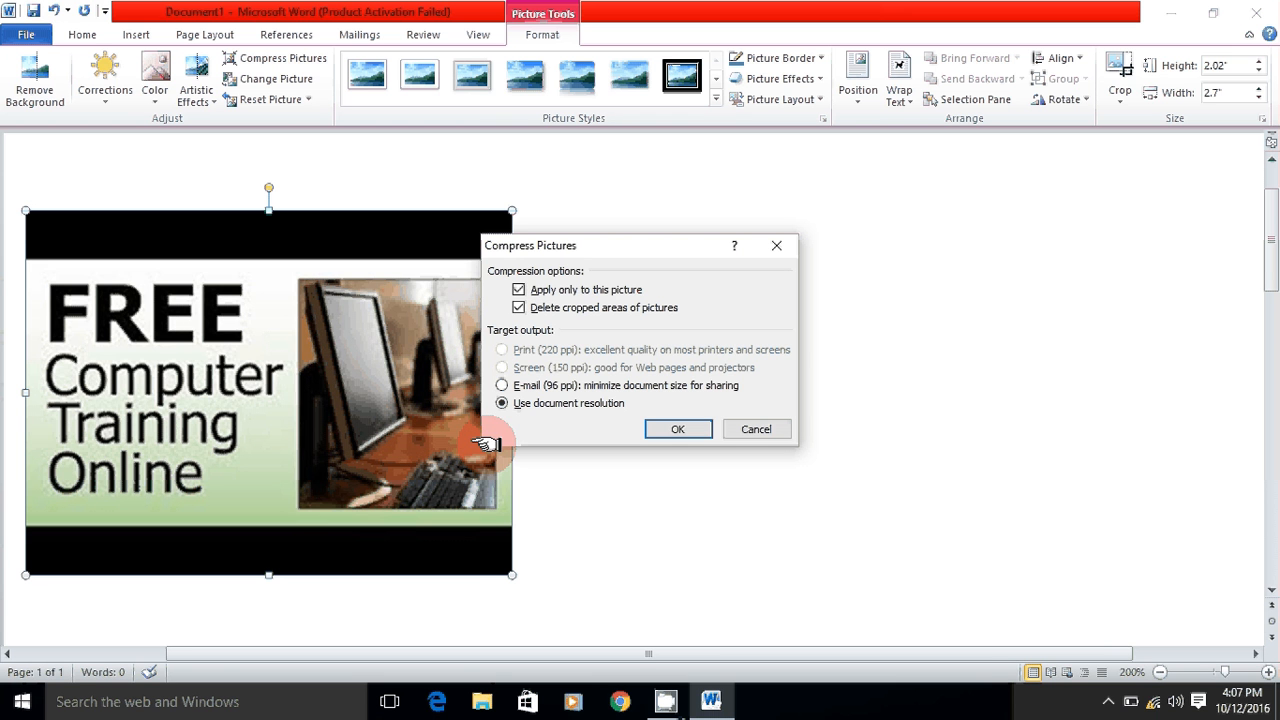
{"action": "left_click", "coordinate": [757, 430]}
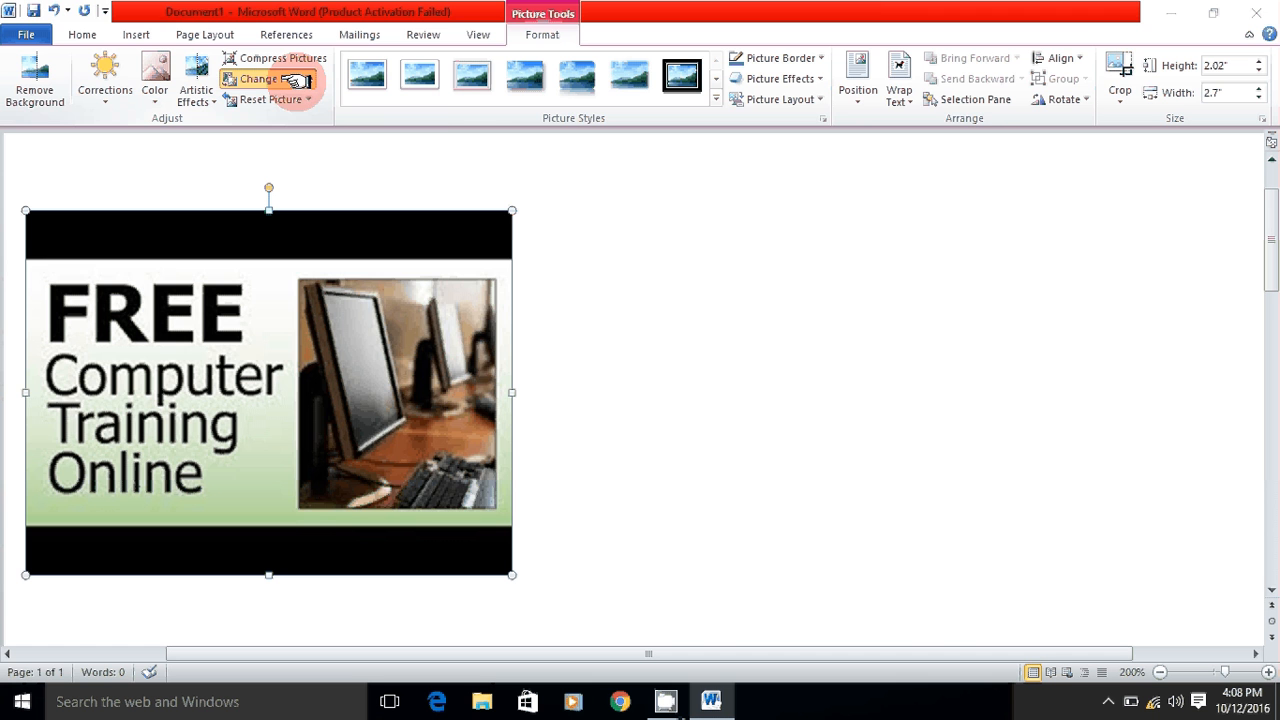
{"action": "left_click", "coordinate": [297, 80]}
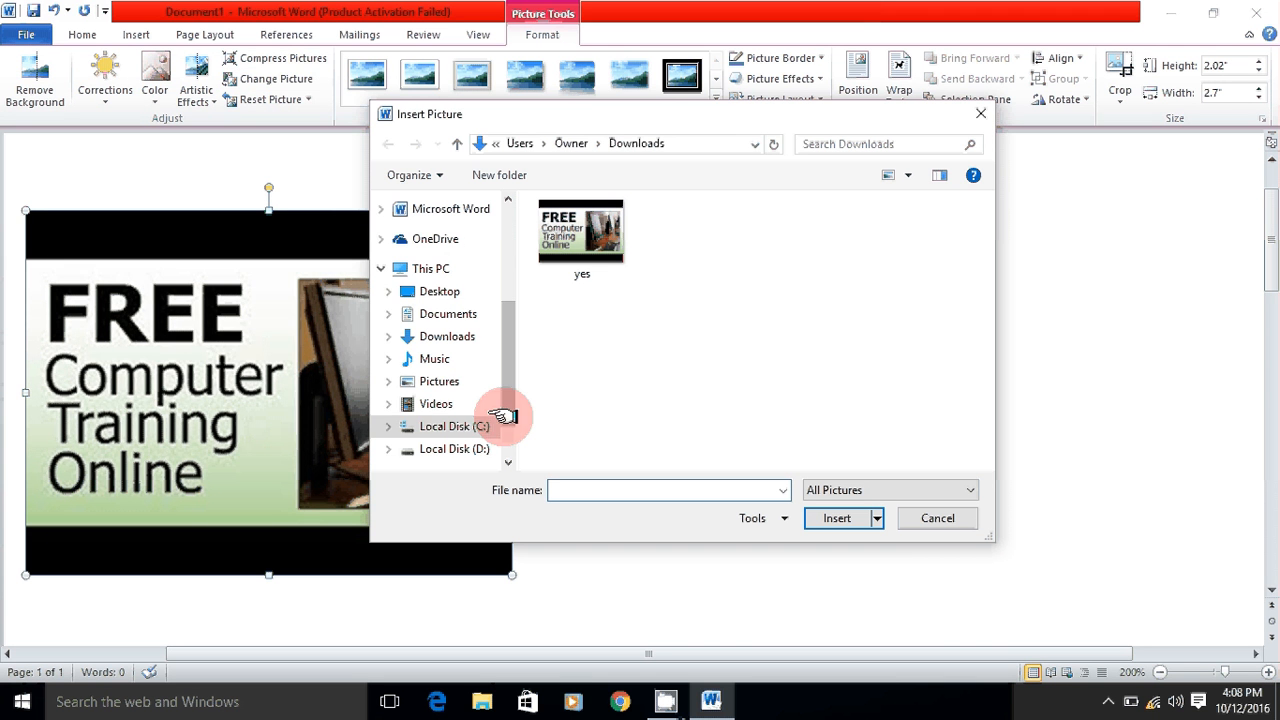
{"action": "left_click", "coordinate": [916, 518]}
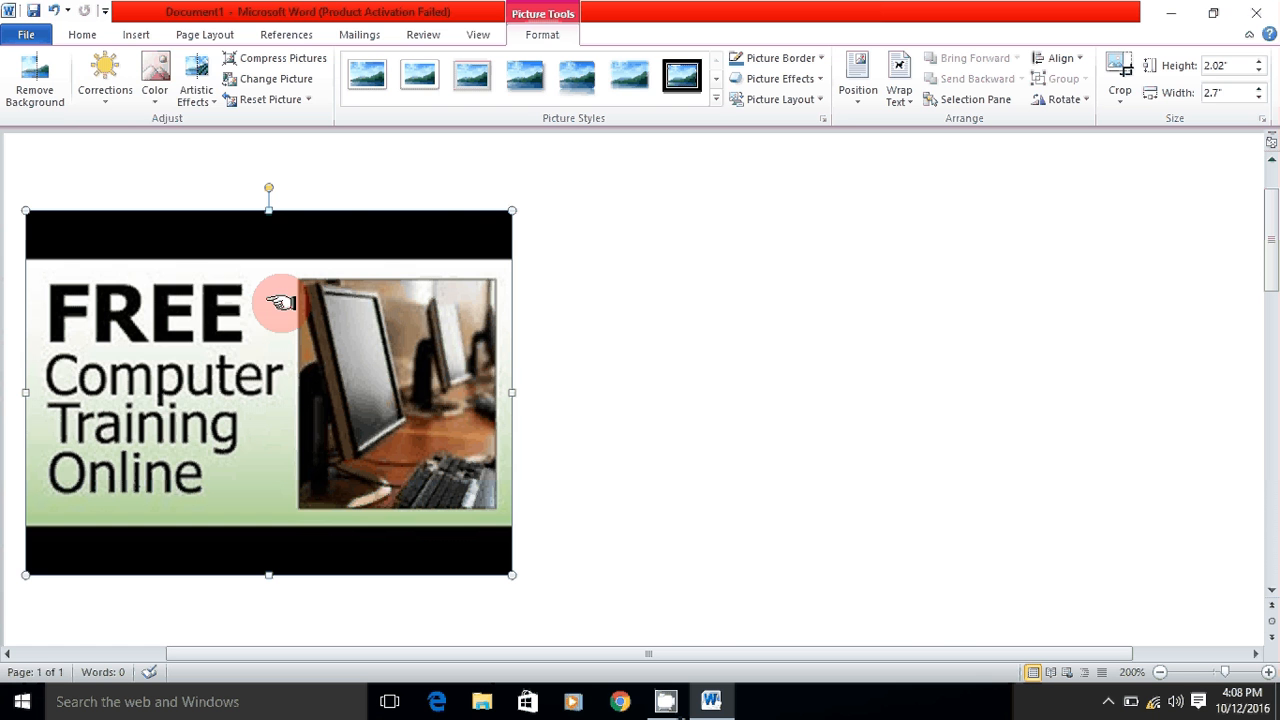
- Try recoloring the picture with a light purple tint, and reset the picture's formatting
{"action": "left_click", "coordinate": [152, 72]}
{"action": "left_click", "coordinate": [432, 352]}
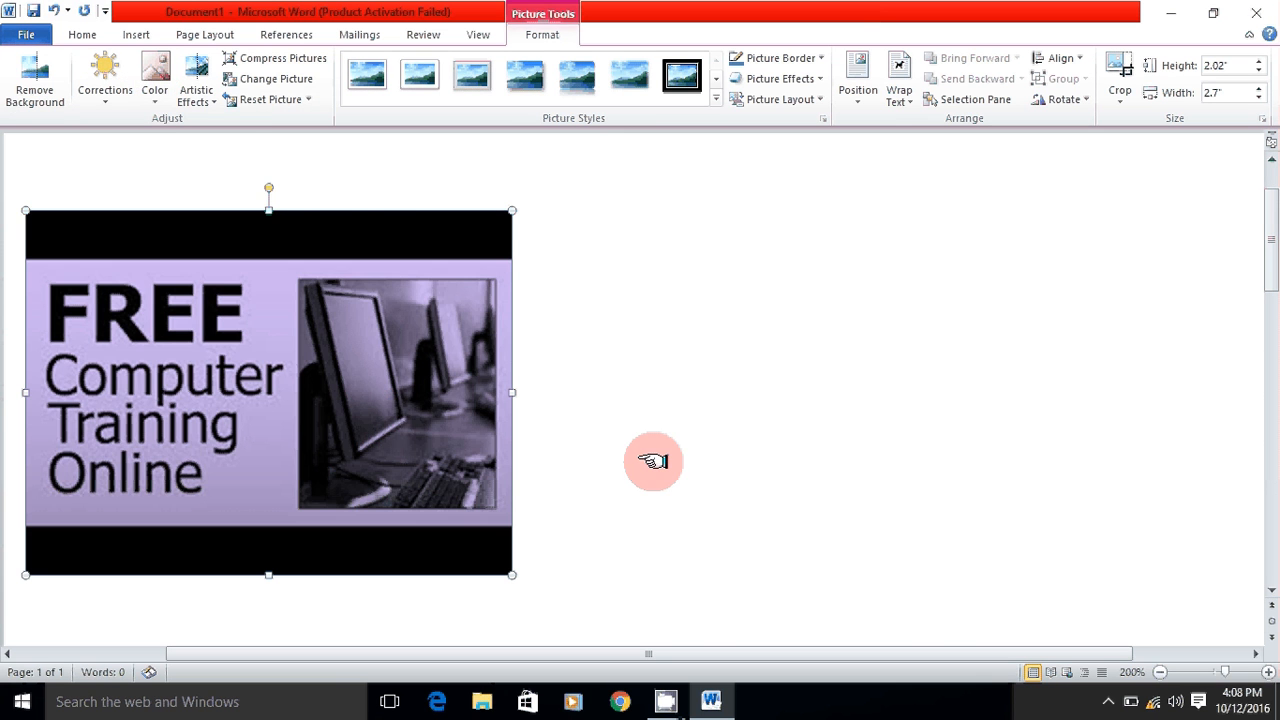
{"action": "left_click", "coordinate": [250, 99]}
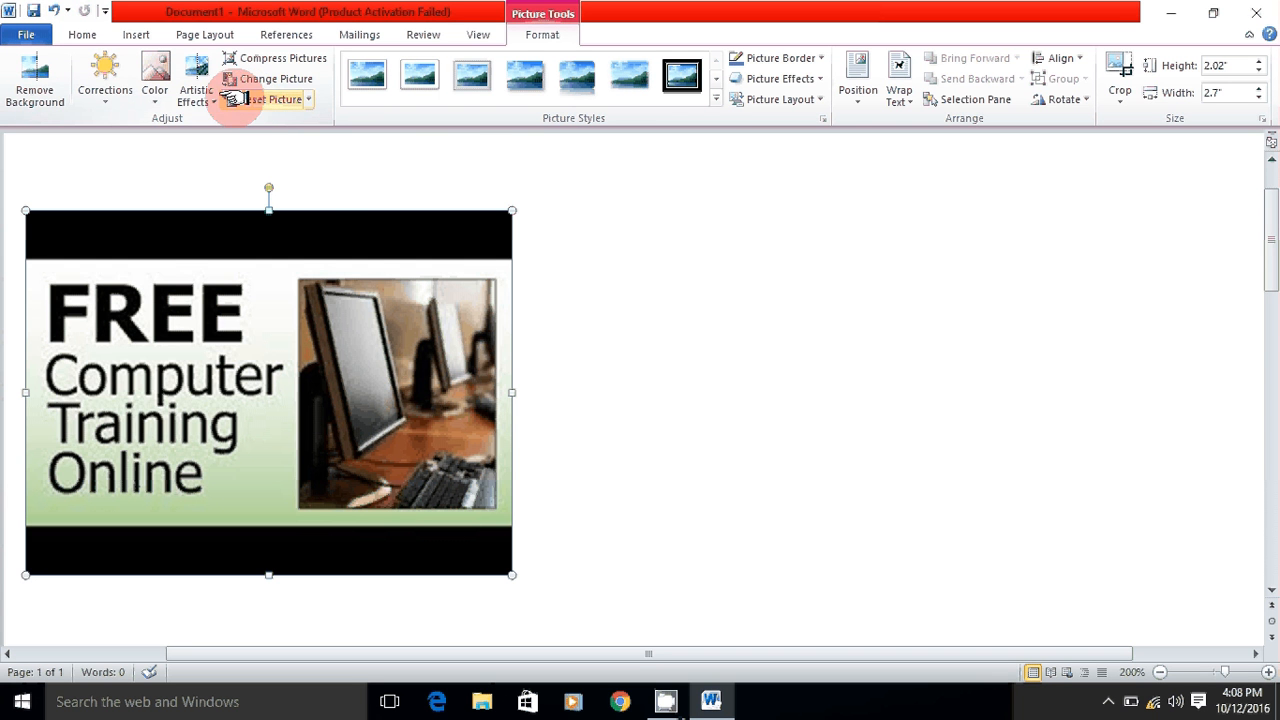
- Try a grainy artistic effect on the picture, and reset the picture's formatting
{"action": "left_click", "coordinate": [192, 82]}
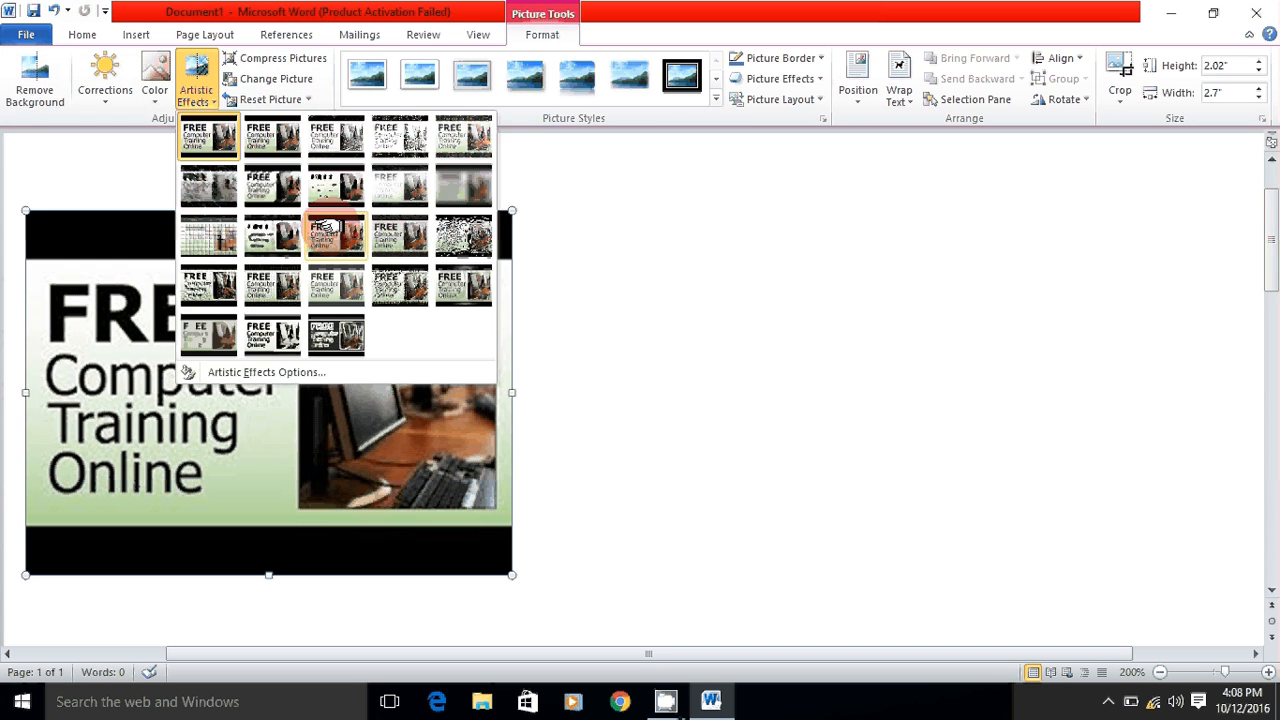
{"action": "left_click", "coordinate": [322, 230]}
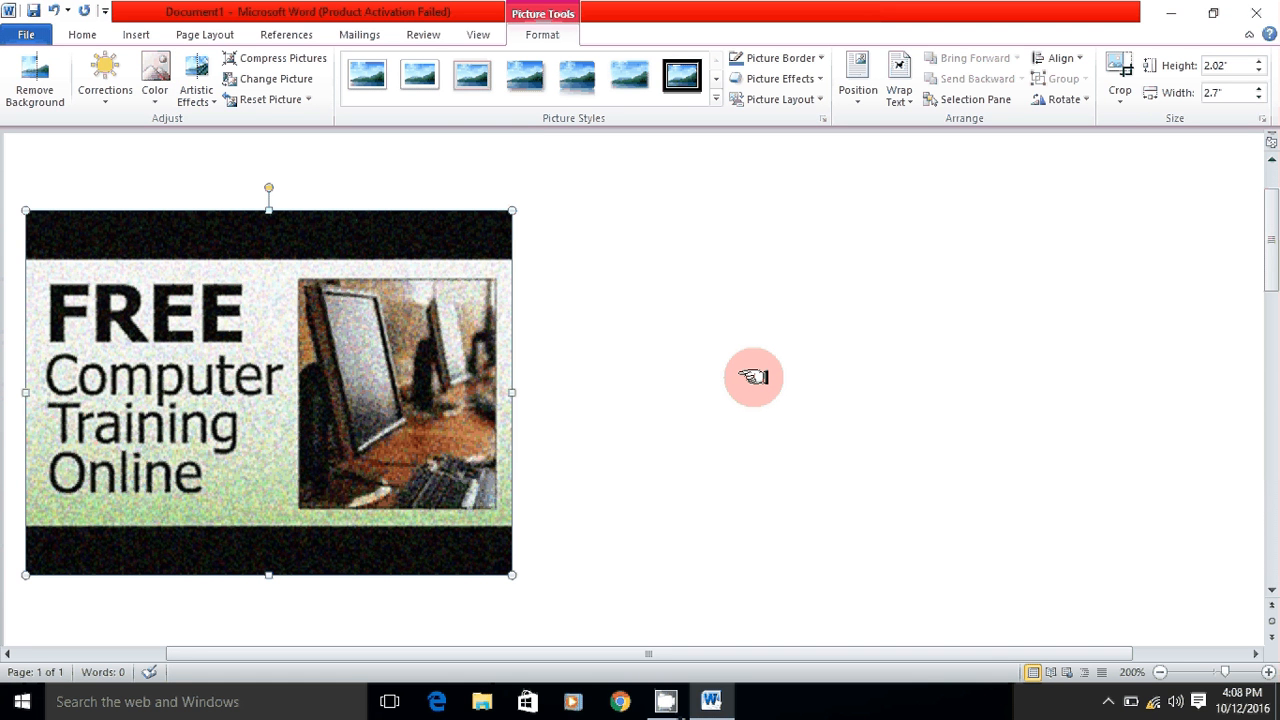
{"action": "left_click", "coordinate": [258, 100]}
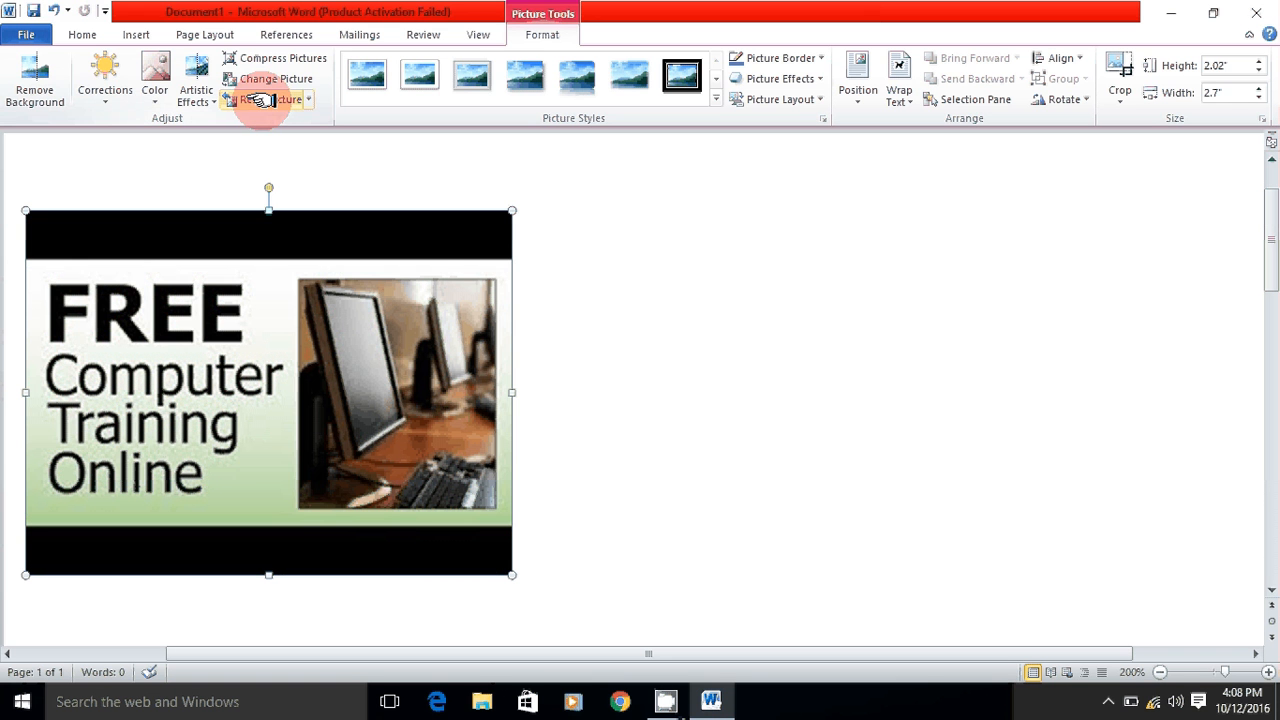
- Apply the Reflected Bevel, White picture style to the picture
{"action": "left_click", "coordinate": [715, 92]}
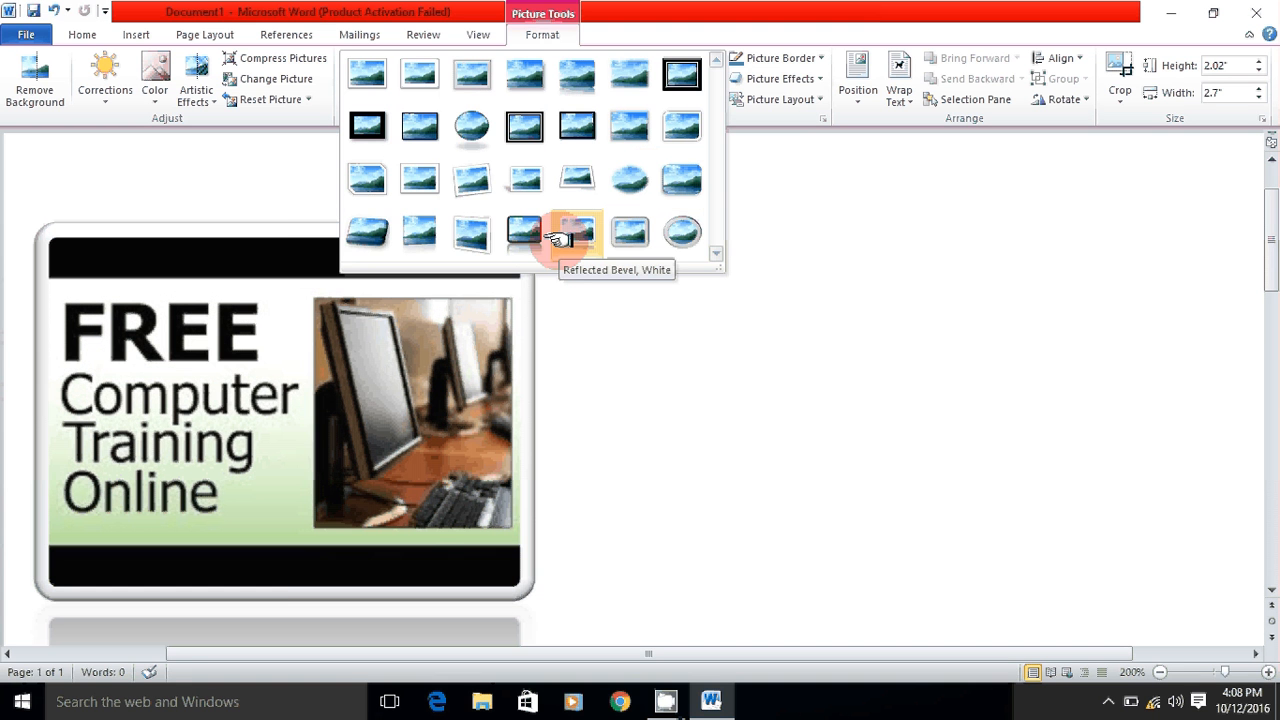
{"action": "left_click", "coordinate": [557, 238]}
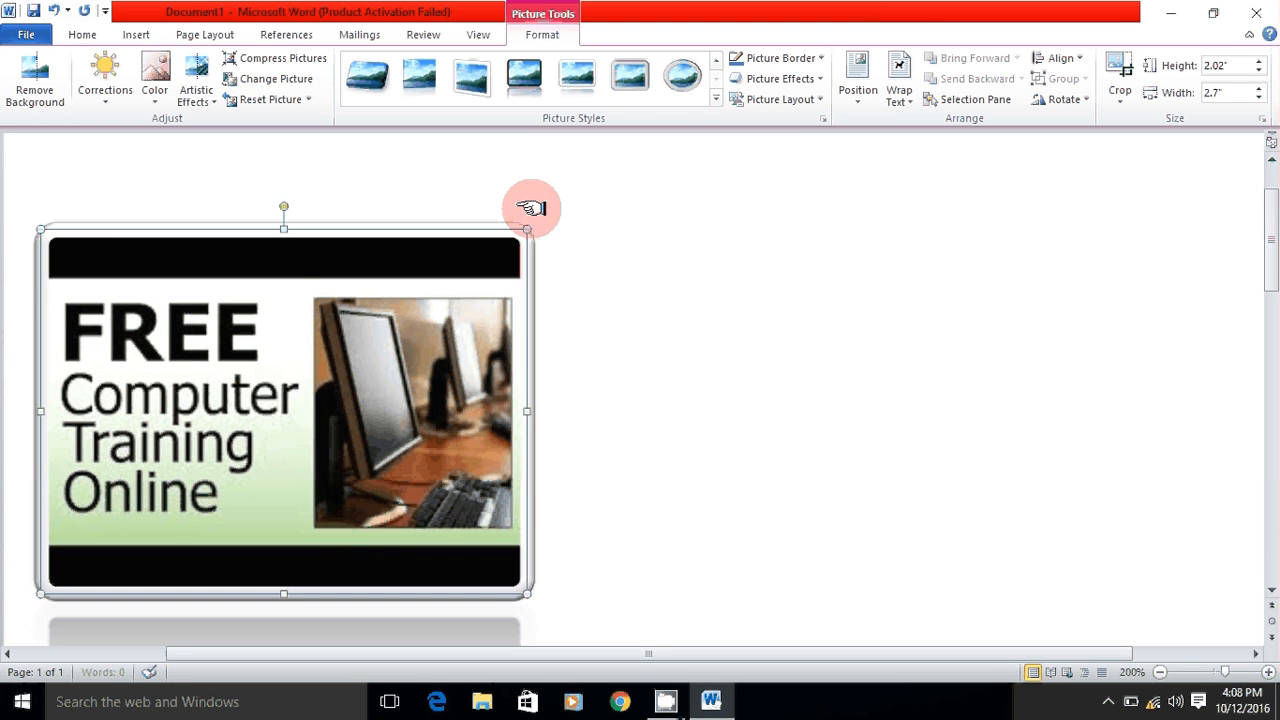
{"action": "scroll", "coordinate": [890, 362], "scroll_direction": "down", "scroll_amount": 1}
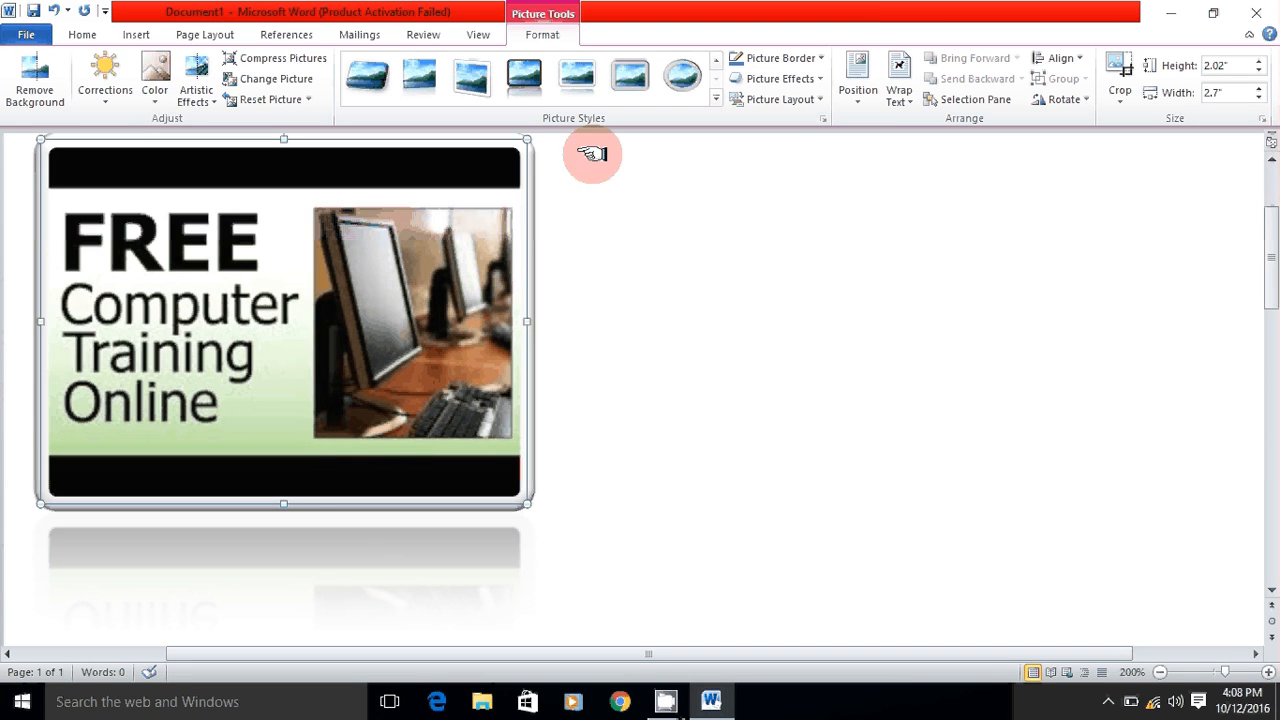
- Try the white-framed and reflected perspective styles on the picture, ending with the tilted, rounded bevel style
{"action": "left_click", "coordinate": [470, 75]}
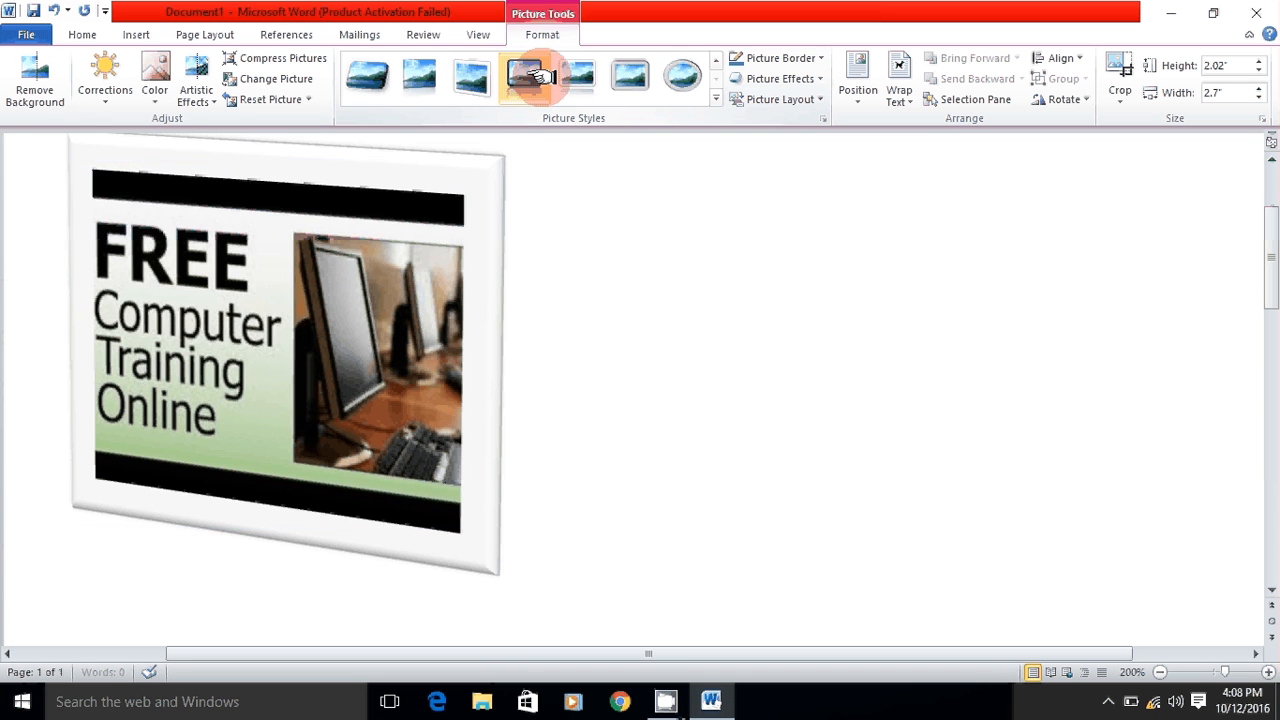
{"action": "left_click", "coordinate": [421, 75]}
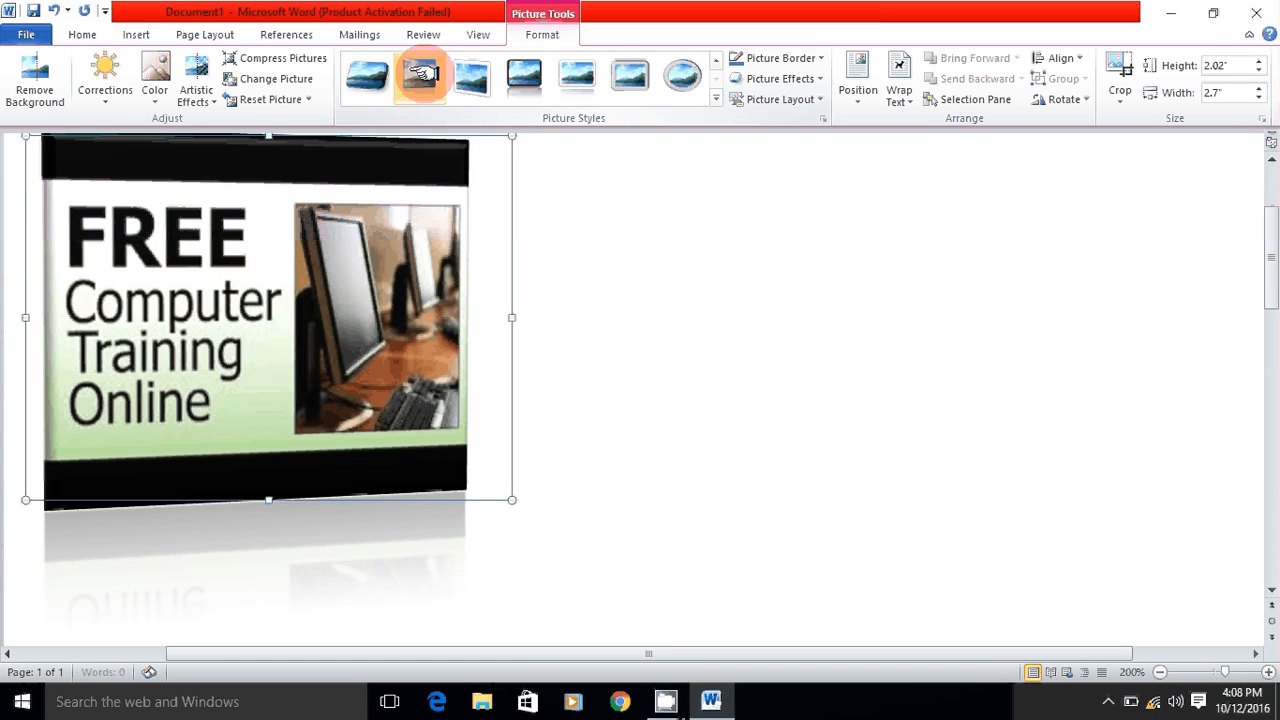
{"action": "left_click", "coordinate": [367, 75]}
{"action": "left_click", "coordinate": [1078, 470]}
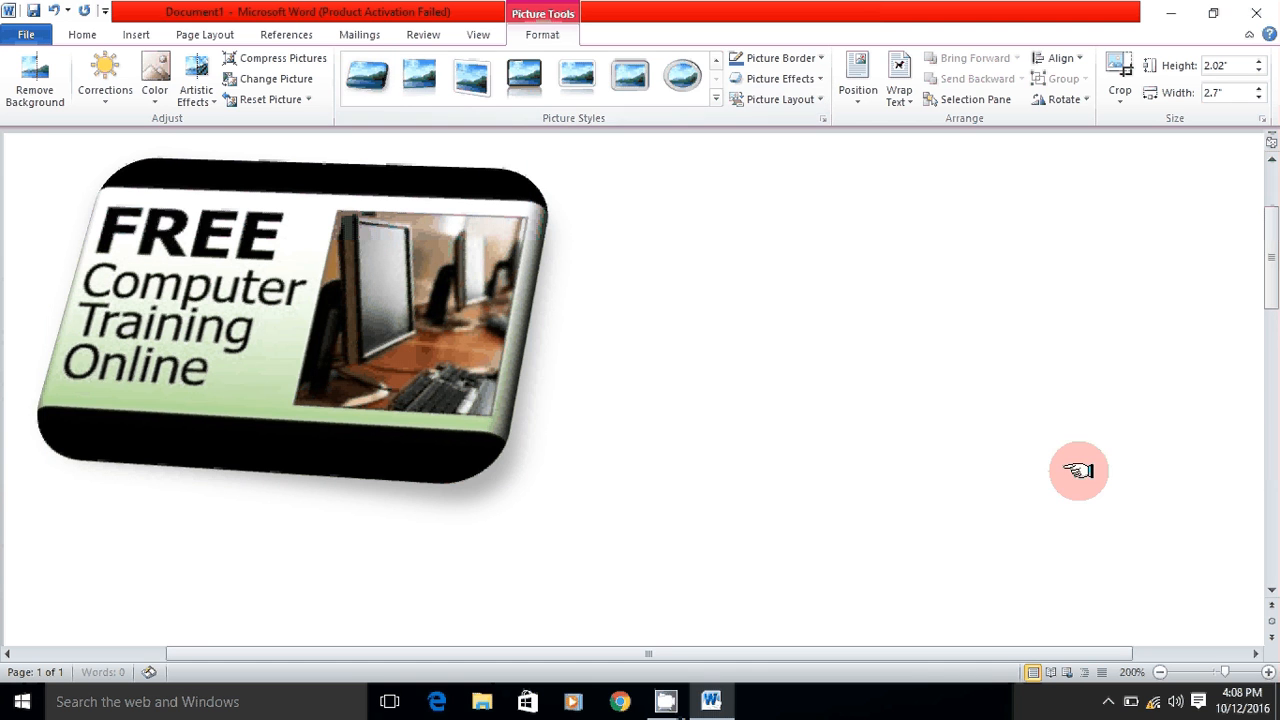
- Apply the oval picture style with the metallic bevelled frame to the picture
{"action": "left_click", "coordinate": [415, 333]}
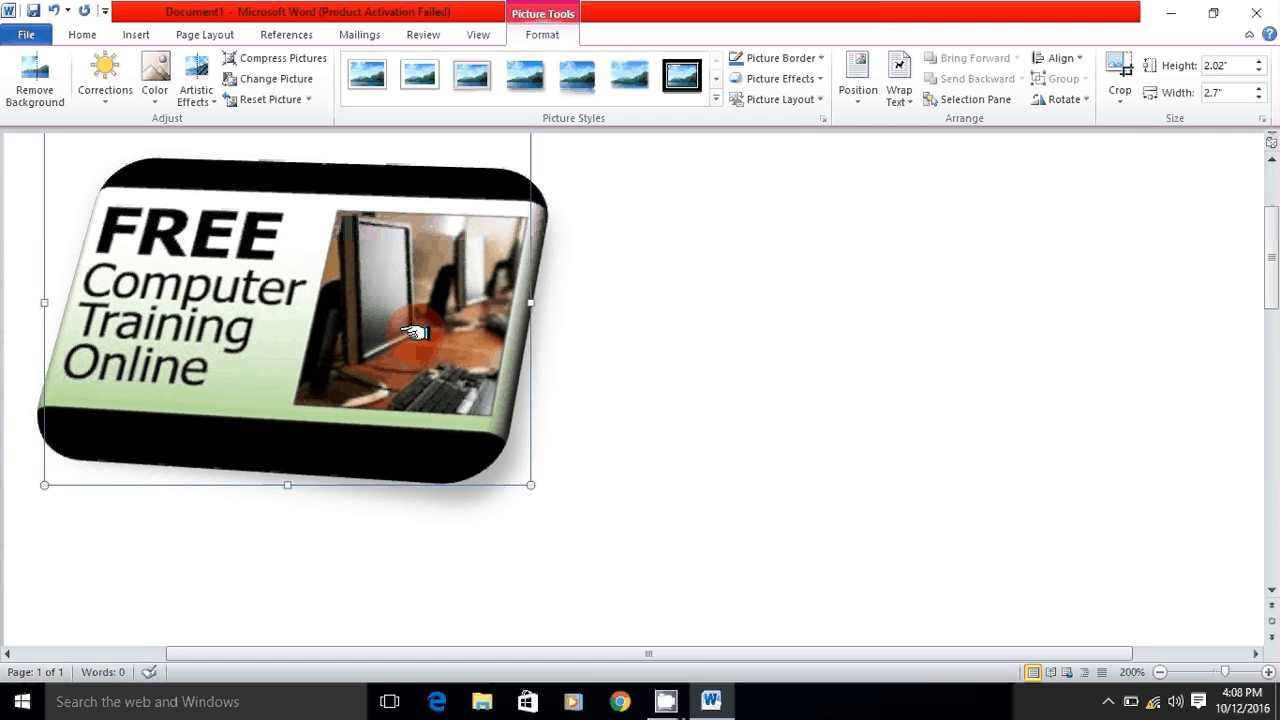
{"action": "left_click", "coordinate": [520, 97]}
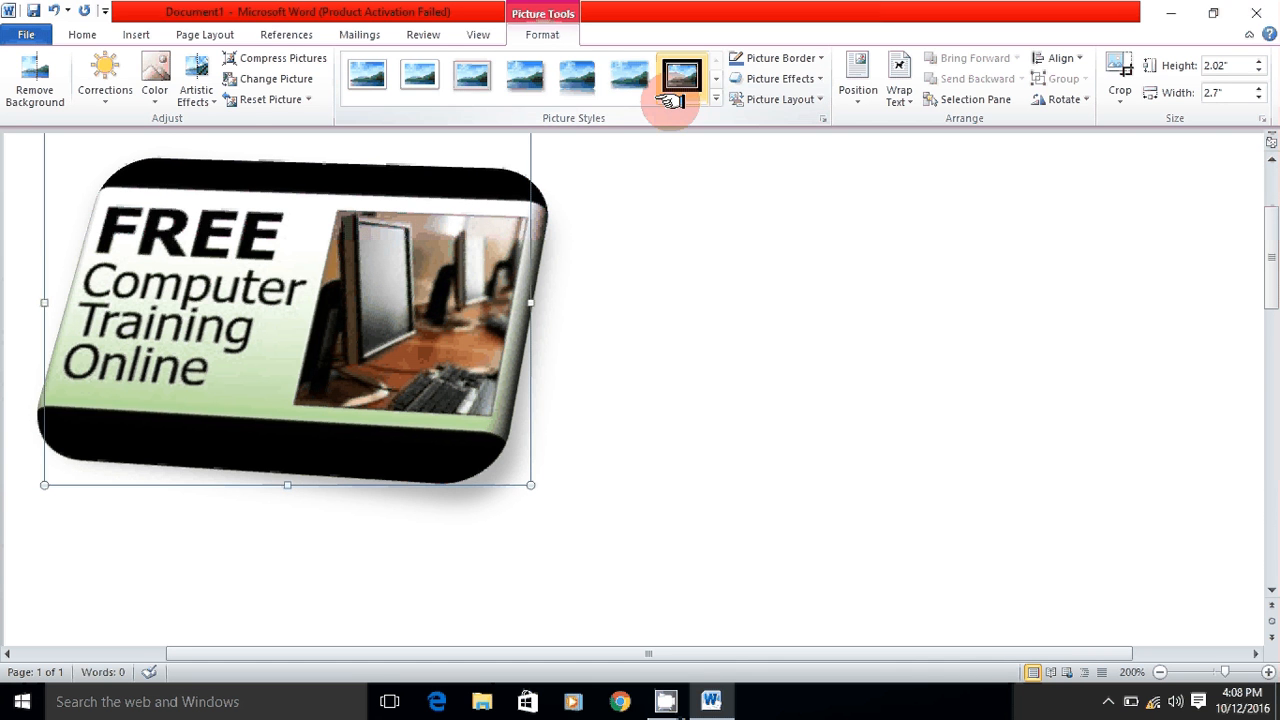
{"action": "left_click", "coordinate": [716, 97]}
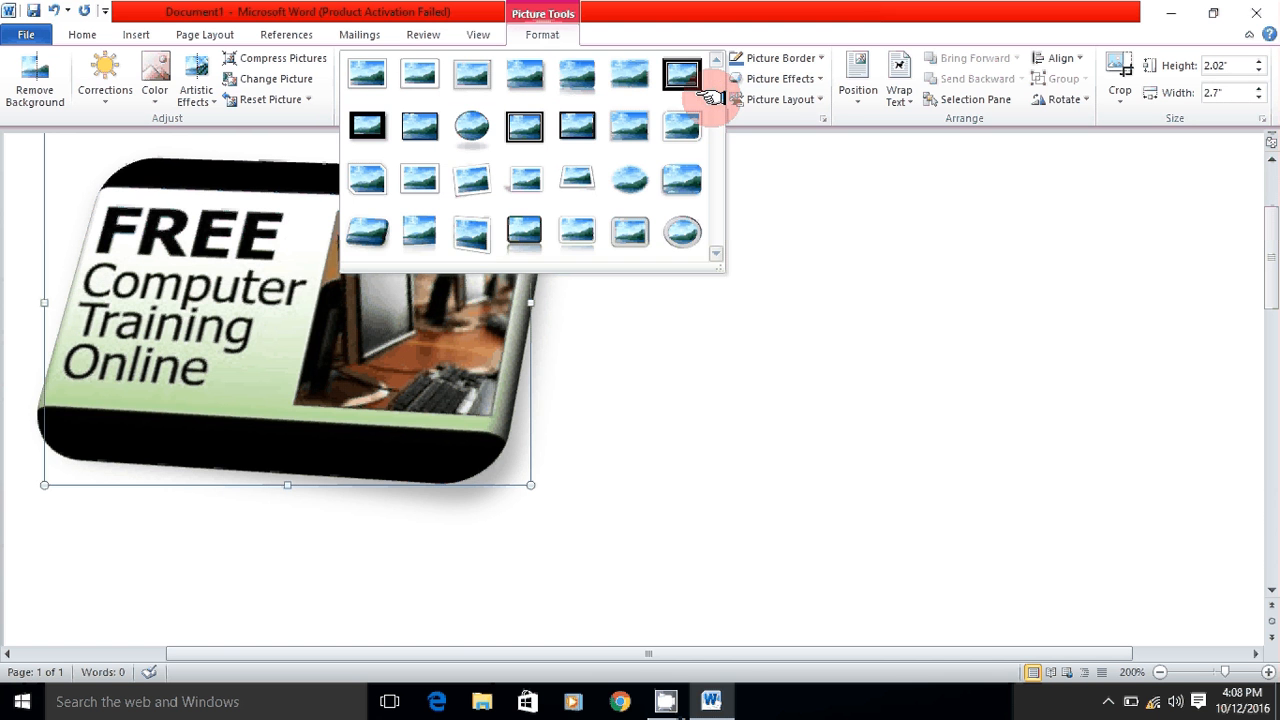
{"action": "left_click", "coordinate": [689, 240]}
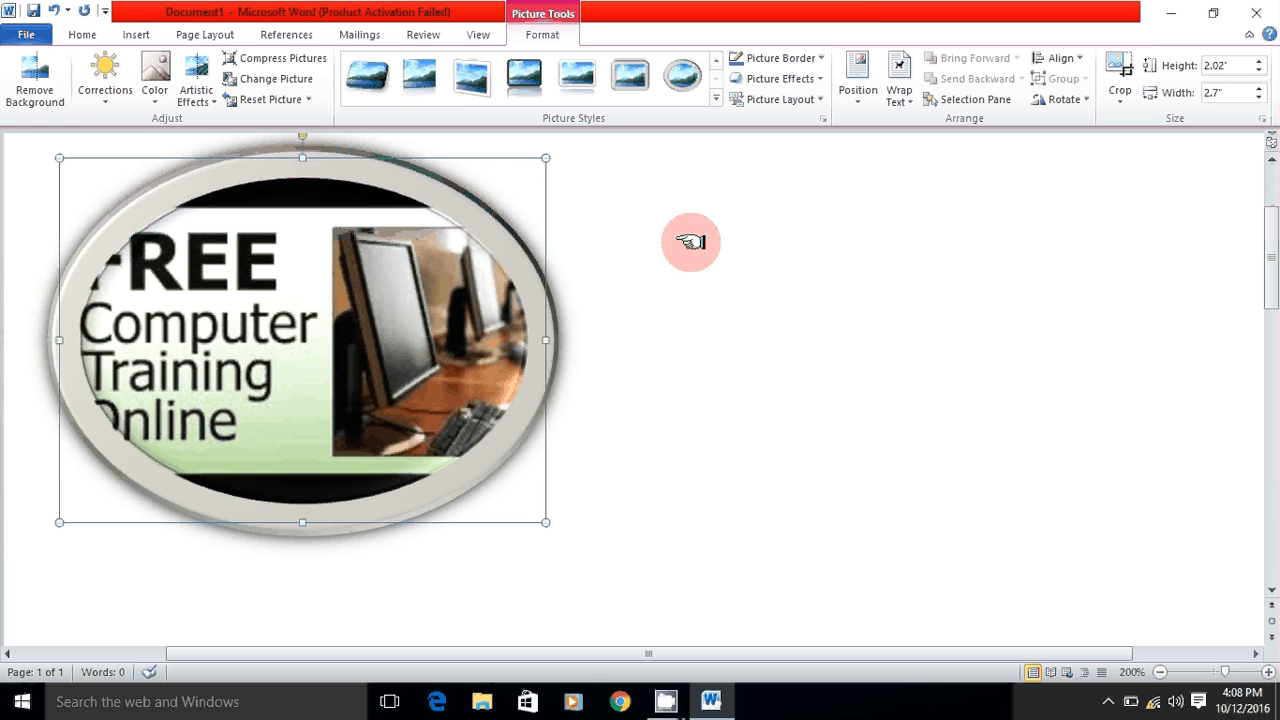
- Set the oval picture's border weight to 4½ pt and reduce it to ¼ pt
{"action": "left_click", "coordinate": [818, 58]}
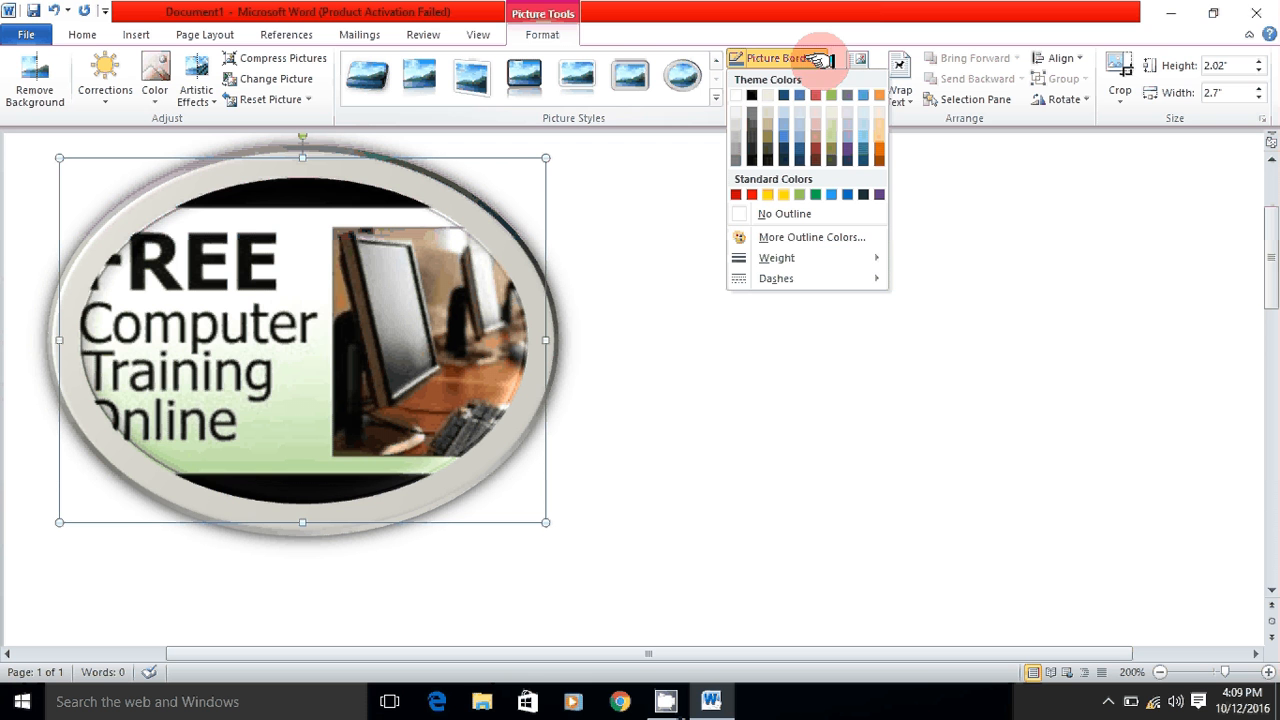
{"action": "left_click", "coordinate": [783, 257]}
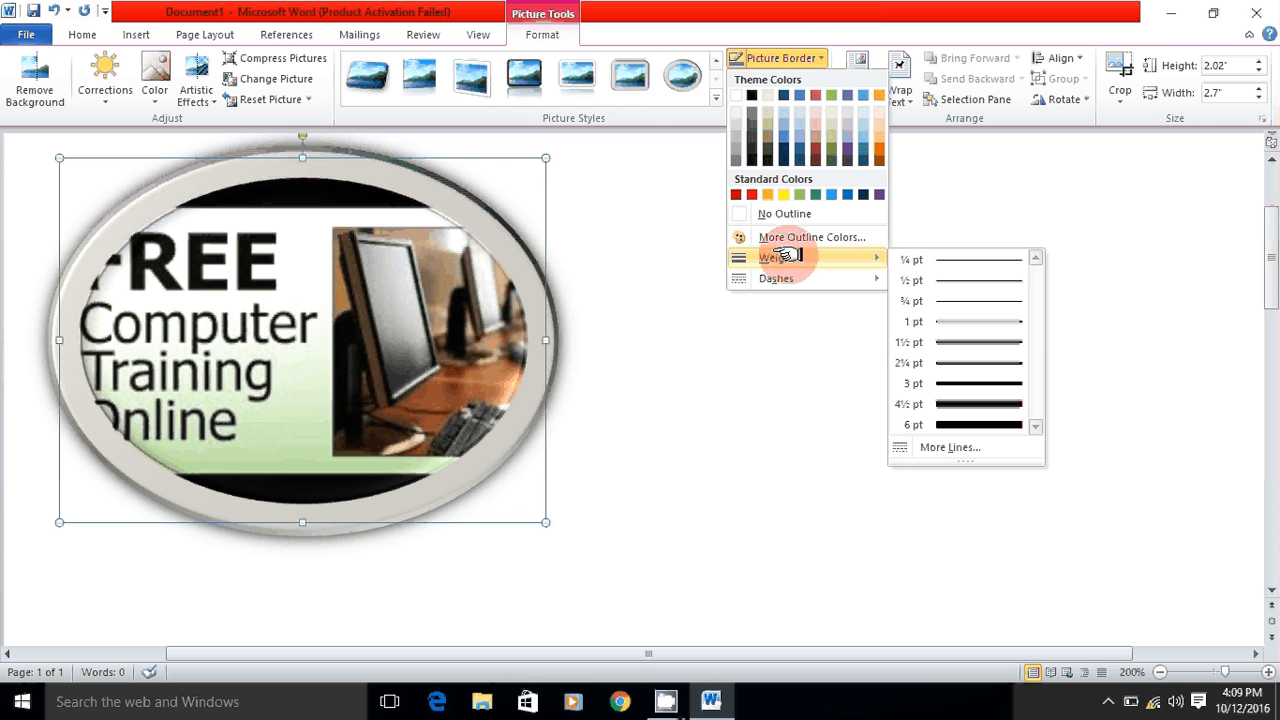
{"action": "left_click", "coordinate": [984, 404]}
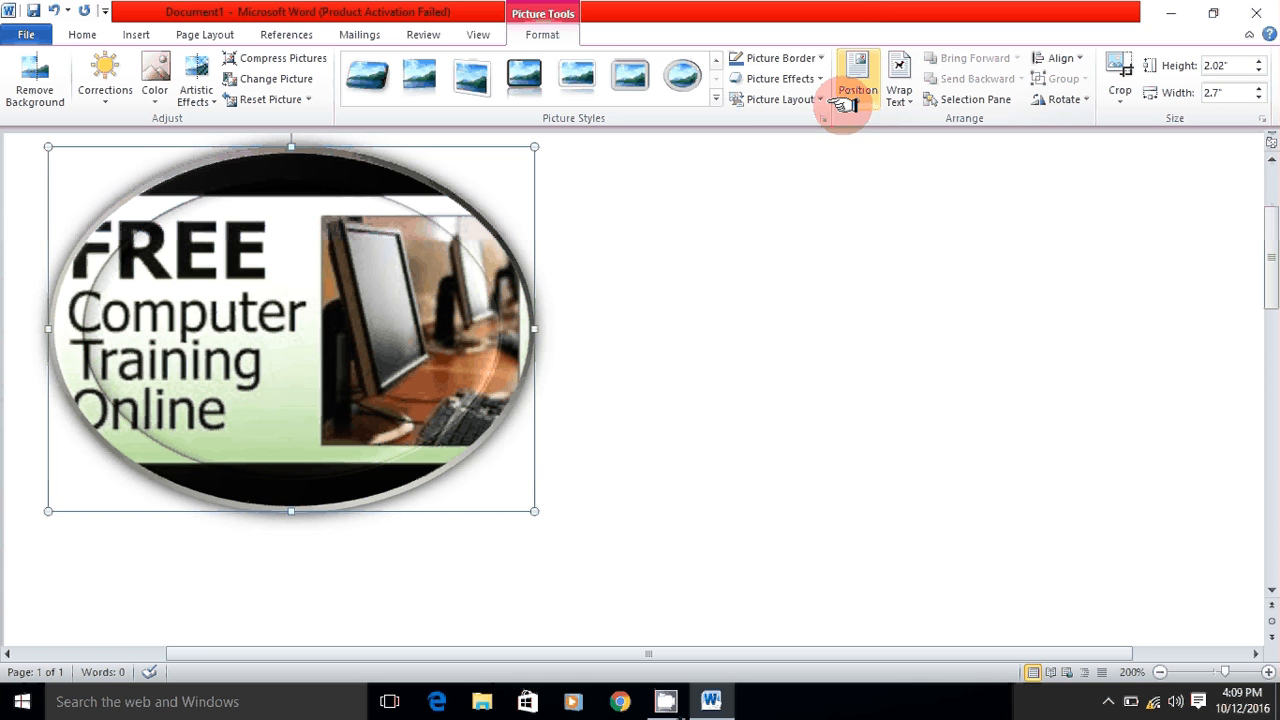
{"action": "left_click", "coordinate": [818, 58]}
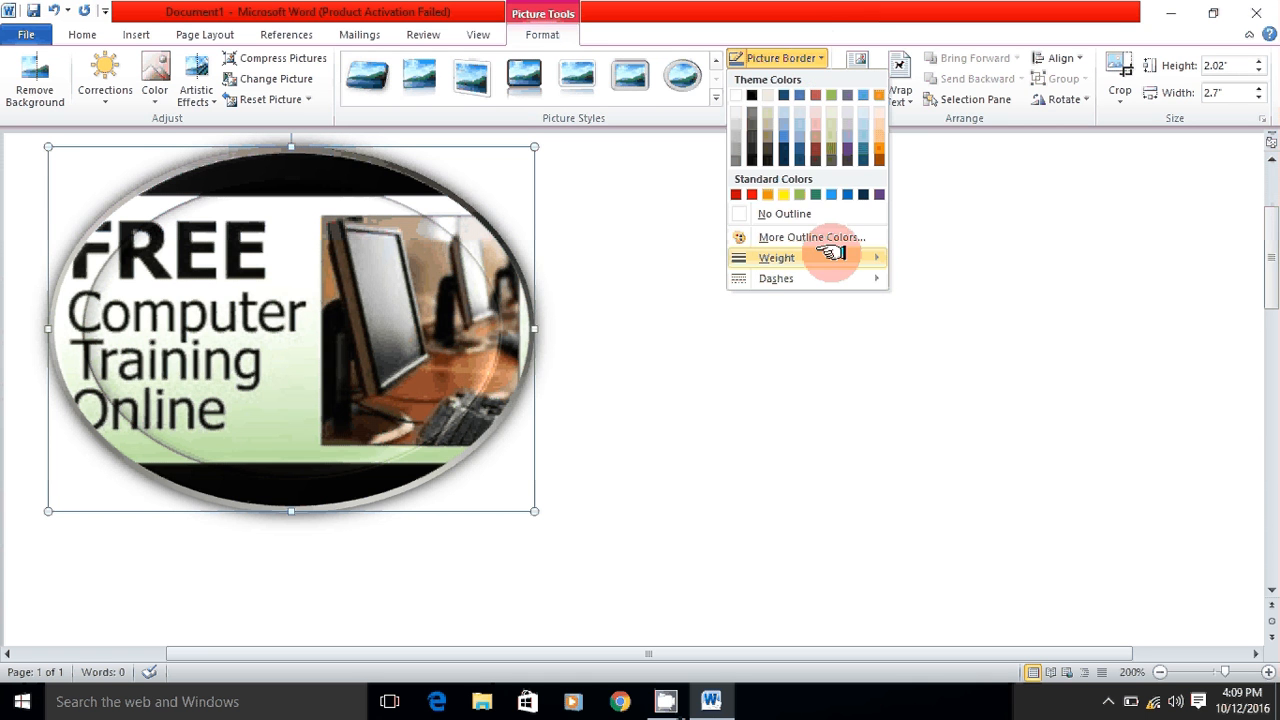
{"action": "left_click", "coordinate": [912, 257]}
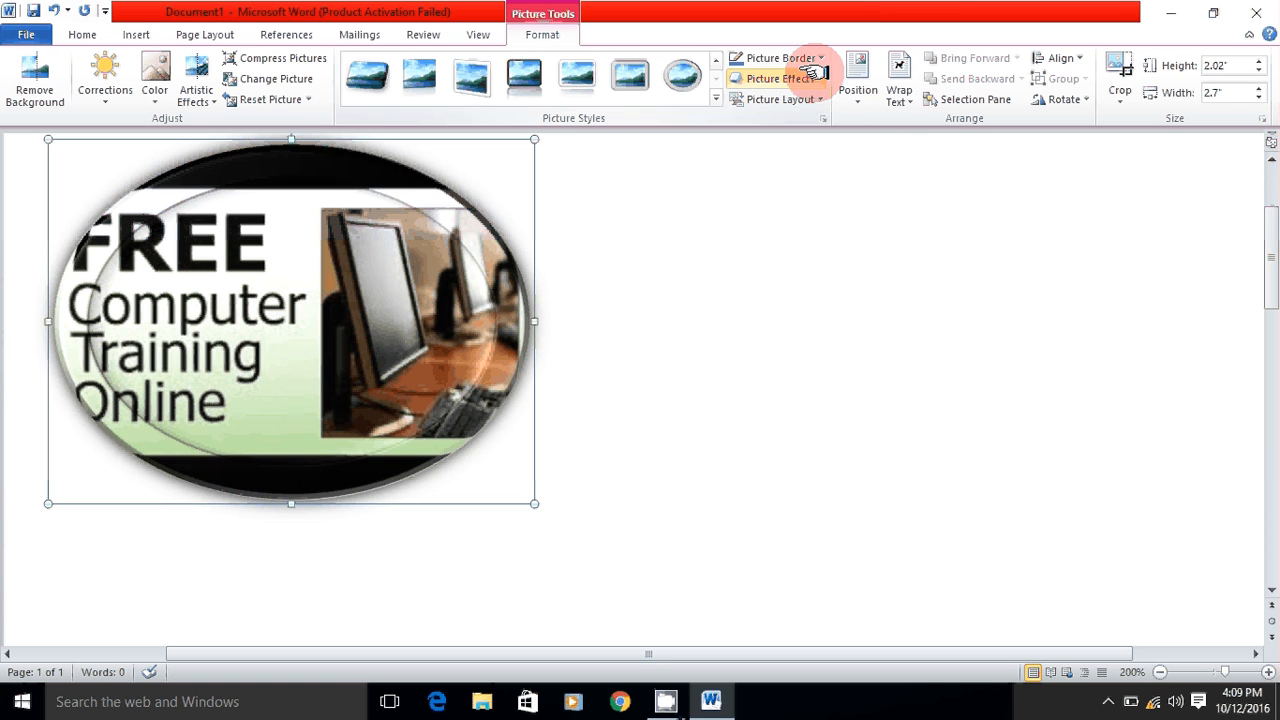
{"action": "left_click", "coordinate": [812, 58]}
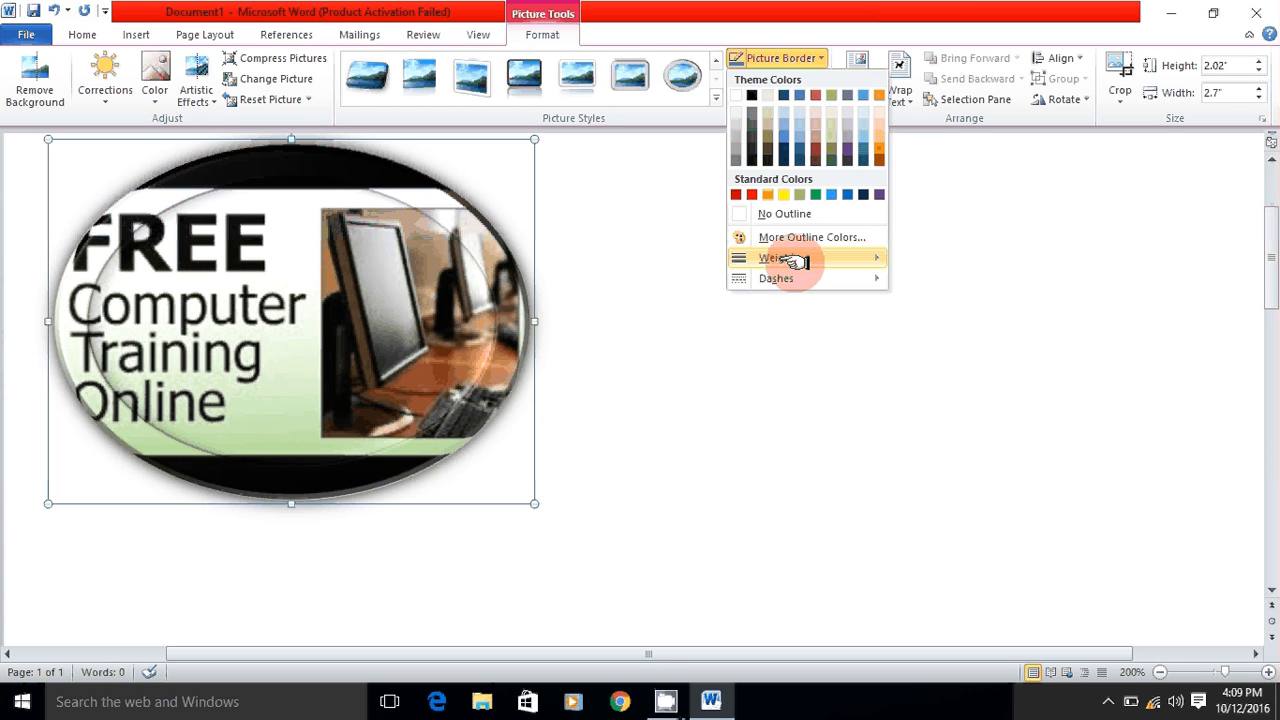
{"action": "mouse_move", "coordinate": [795, 261]}
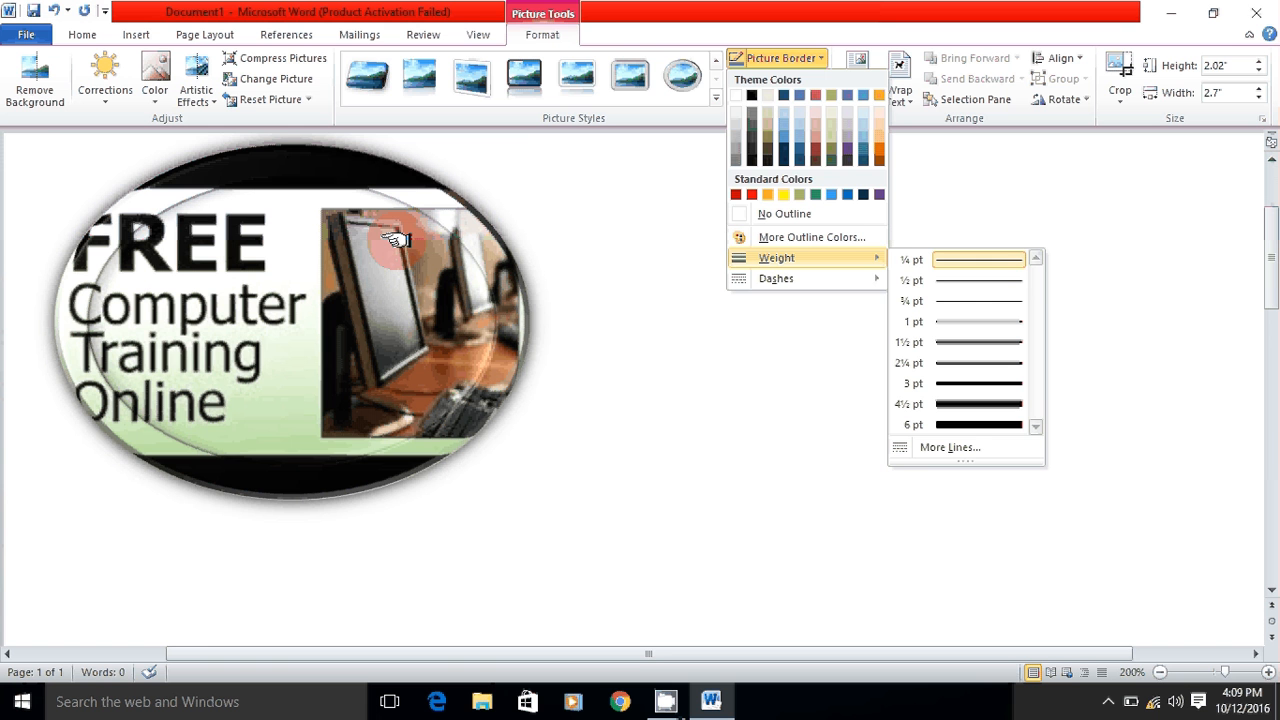
{"action": "left_click", "coordinate": [797, 146]}
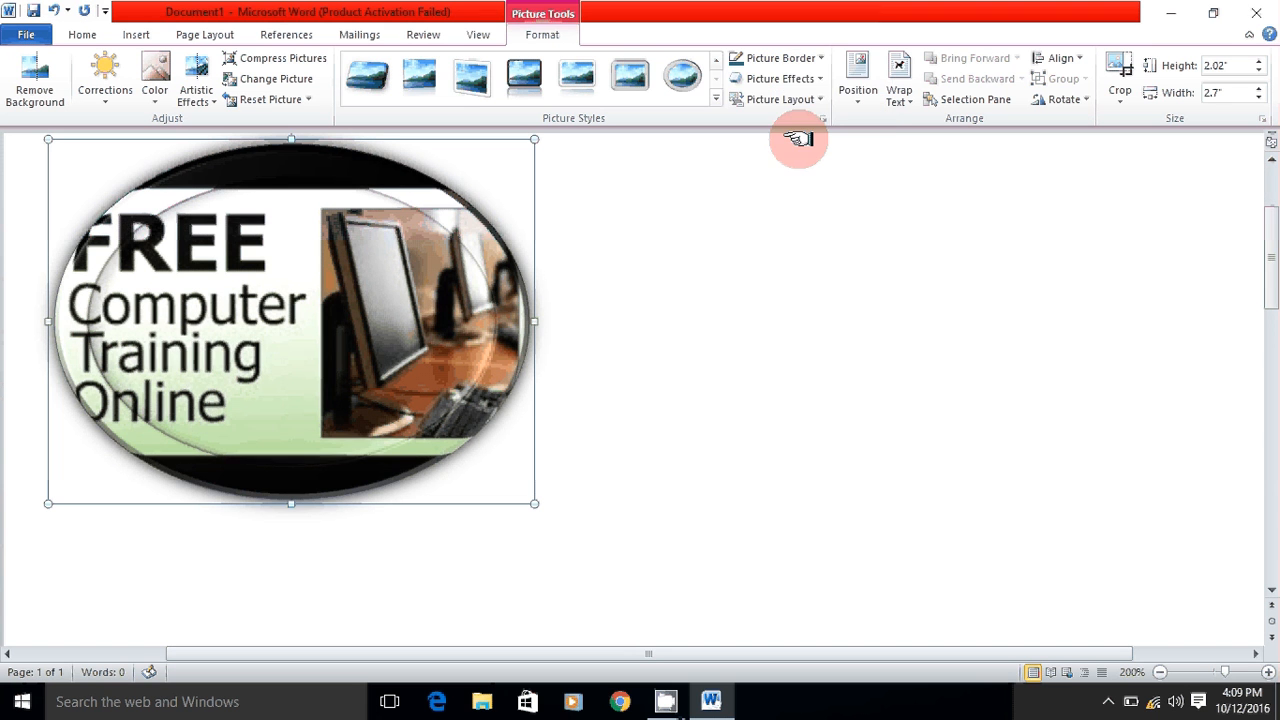
- Switch the picture to the tilted, rounded bevel style and reset its formatting
{"action": "left_click", "coordinate": [368, 76]}
{"action": "left_click", "coordinate": [265, 97]}
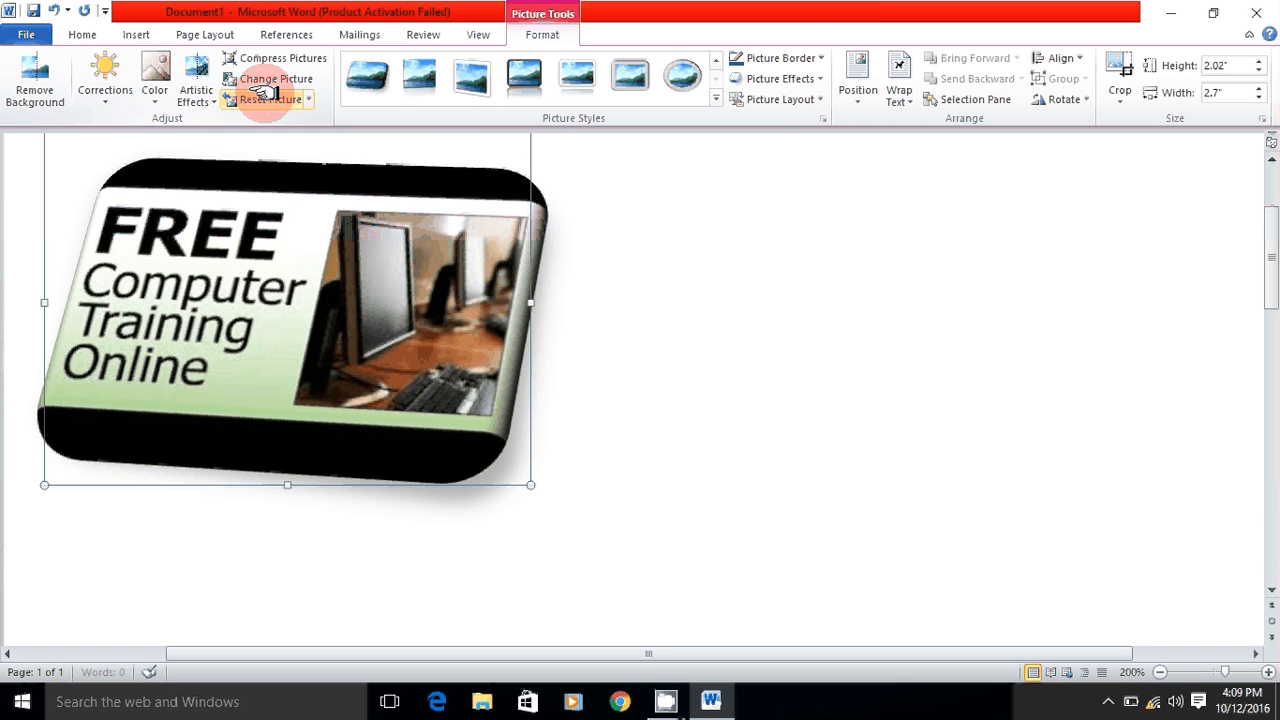
{"action": "left_click", "coordinate": [285, 98]}
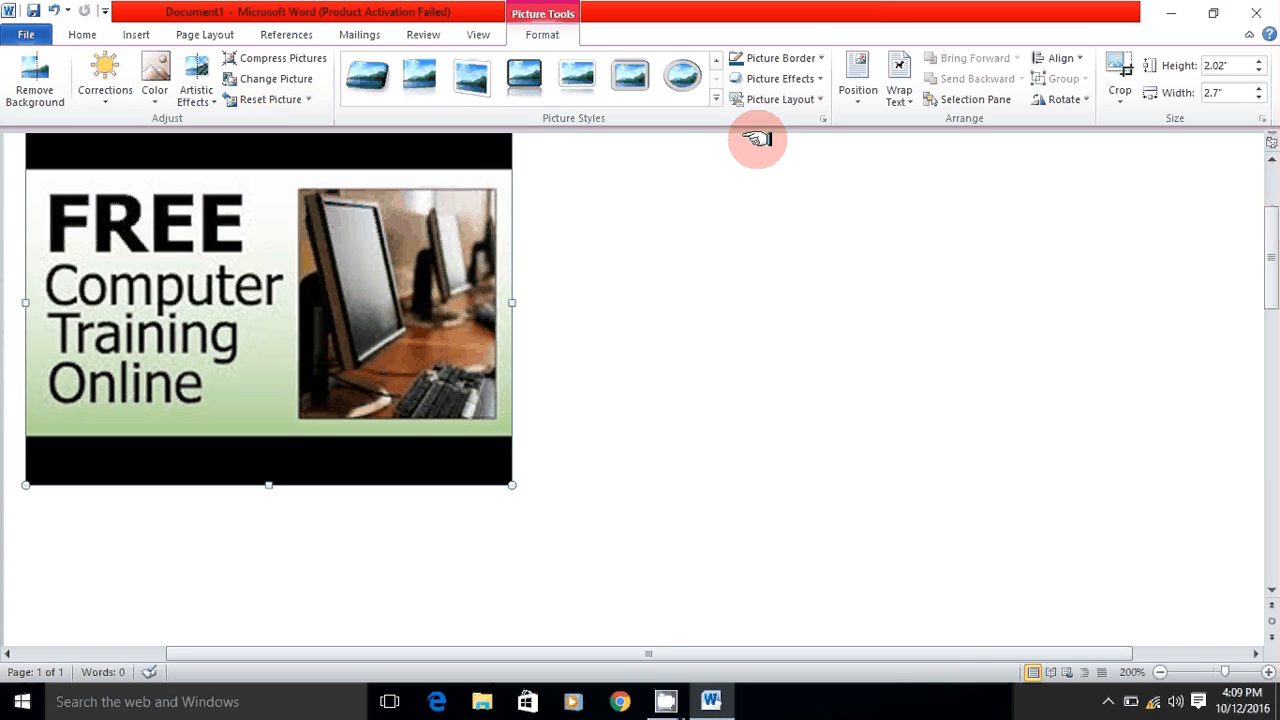
- Give the picture a 6 pt border in standard yellow and deselect the picture
{"action": "left_click", "coordinate": [810, 58]}
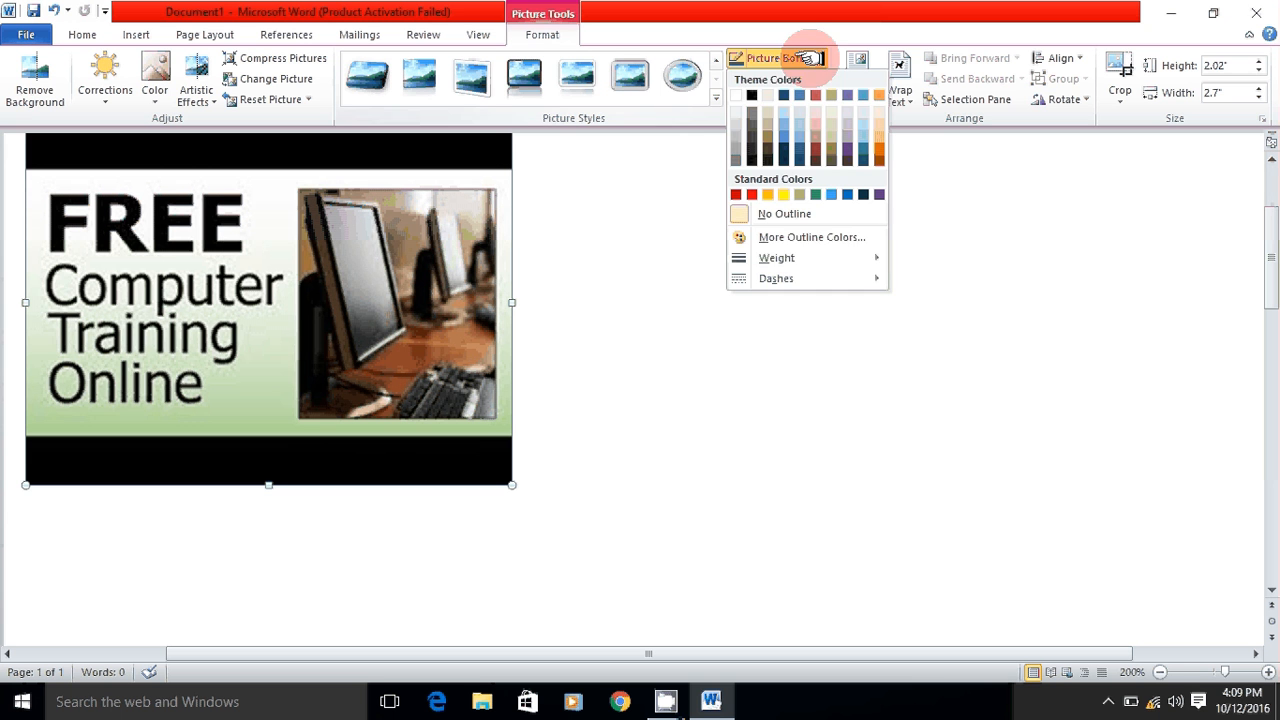
{"action": "left_click", "coordinate": [810, 250]}
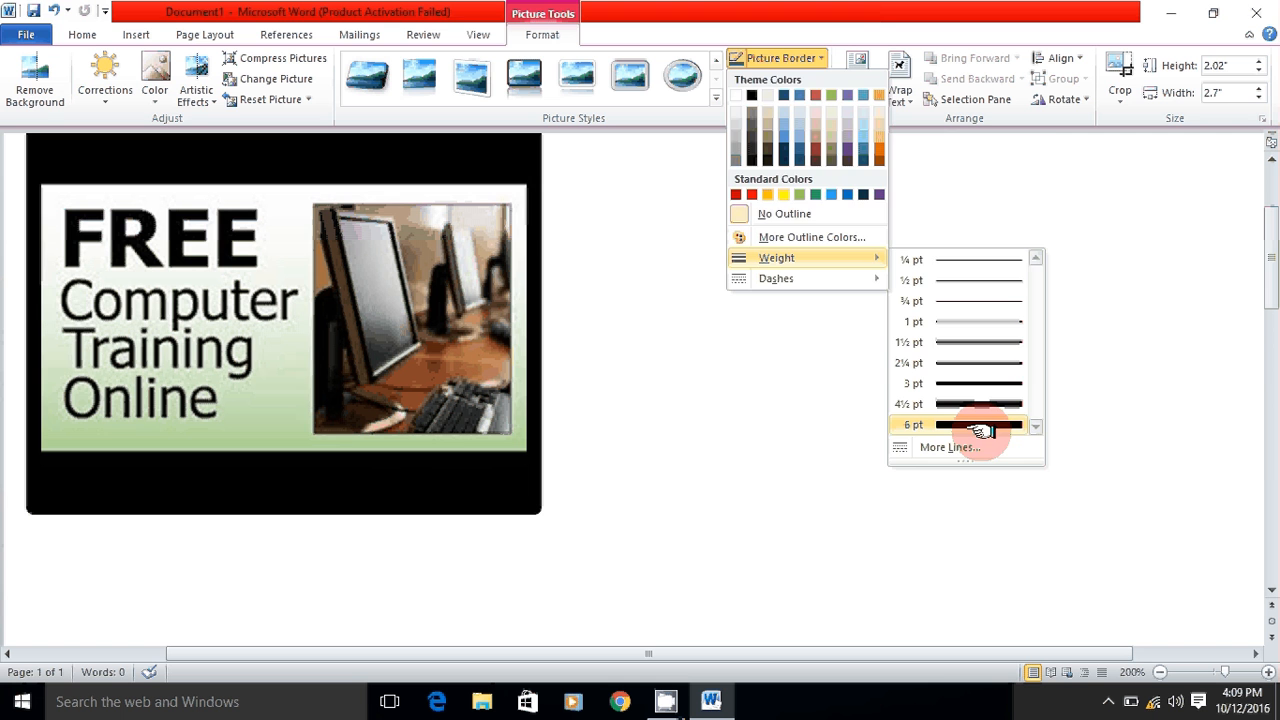
{"action": "left_click", "coordinate": [980, 428]}
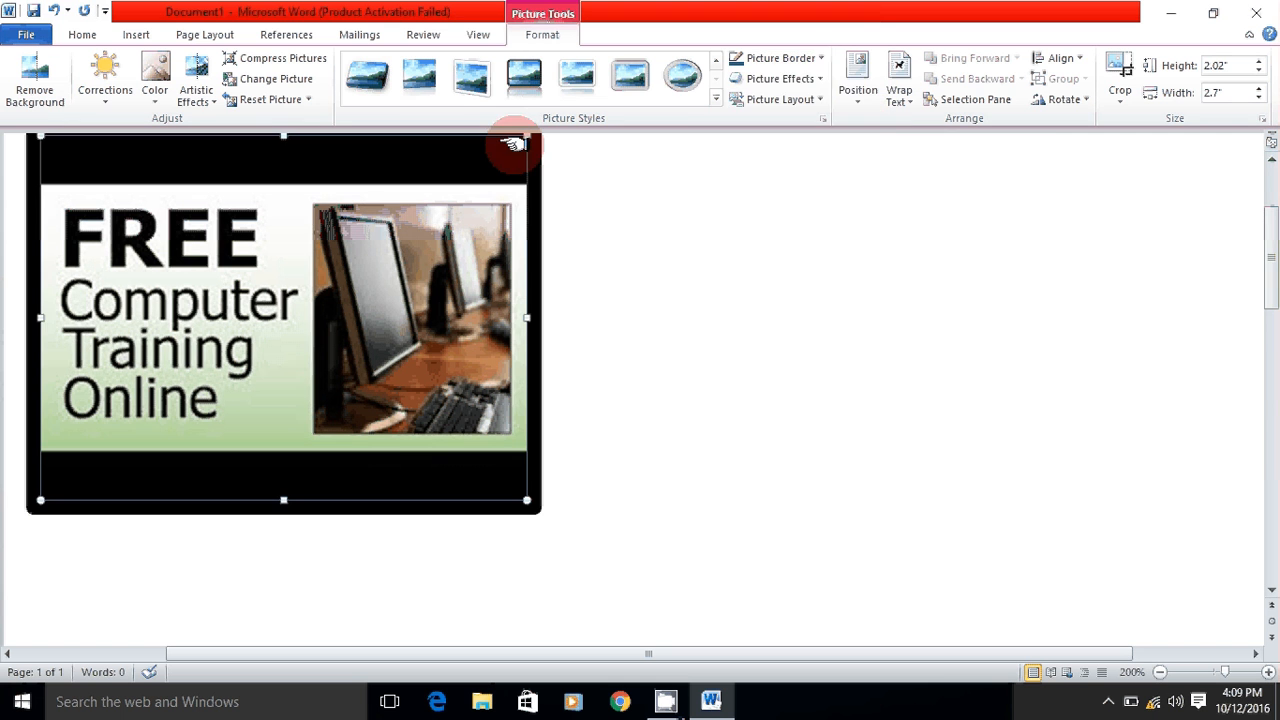
{"action": "left_click", "coordinate": [820, 60]}
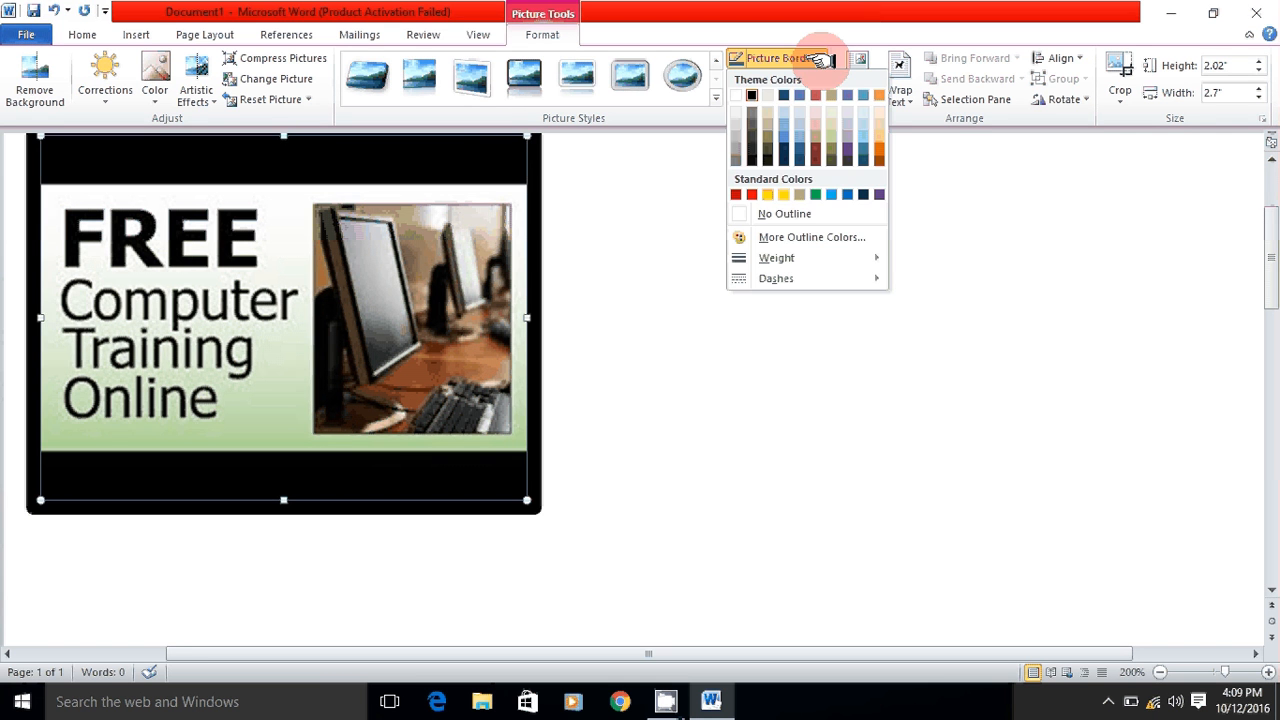
{"action": "left_click", "coordinate": [784, 195]}
{"action": "left_click", "coordinate": [1038, 490]}
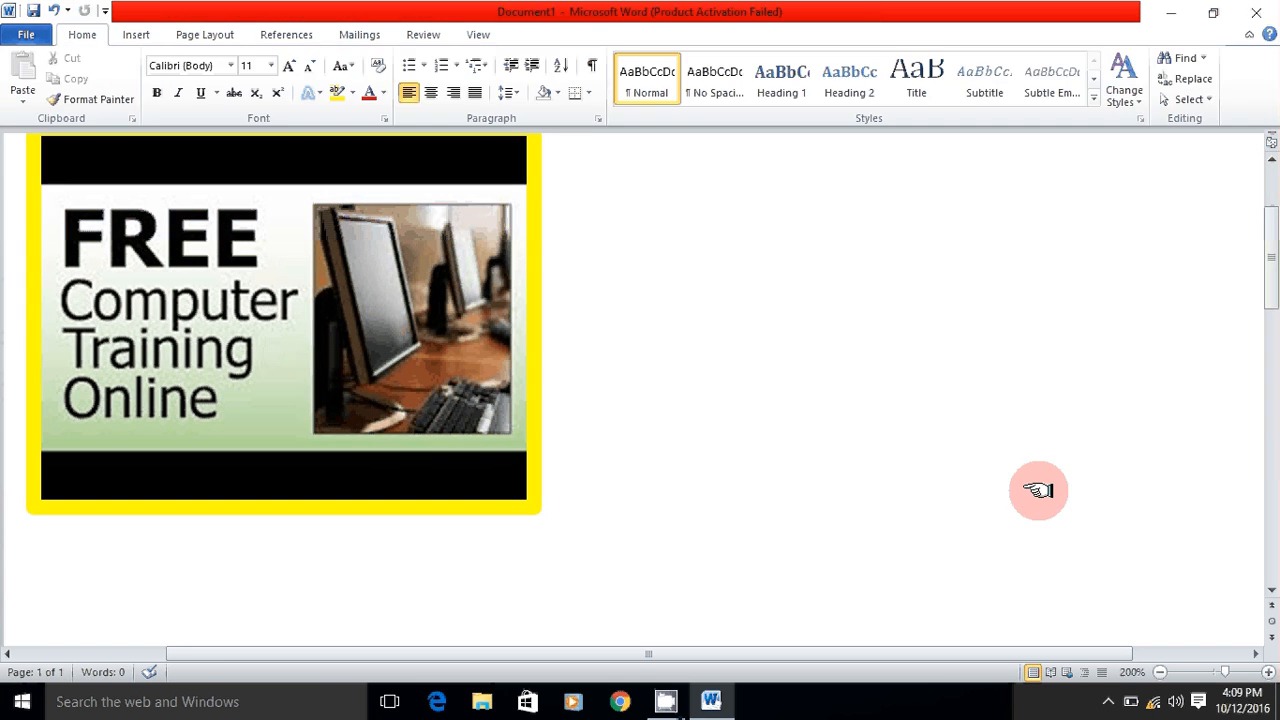
- Apply a partly fading, offset reflection variation to the yellow-bordered picture and inspect the reflection beneath it
{"action": "left_click", "coordinate": [497, 292]}
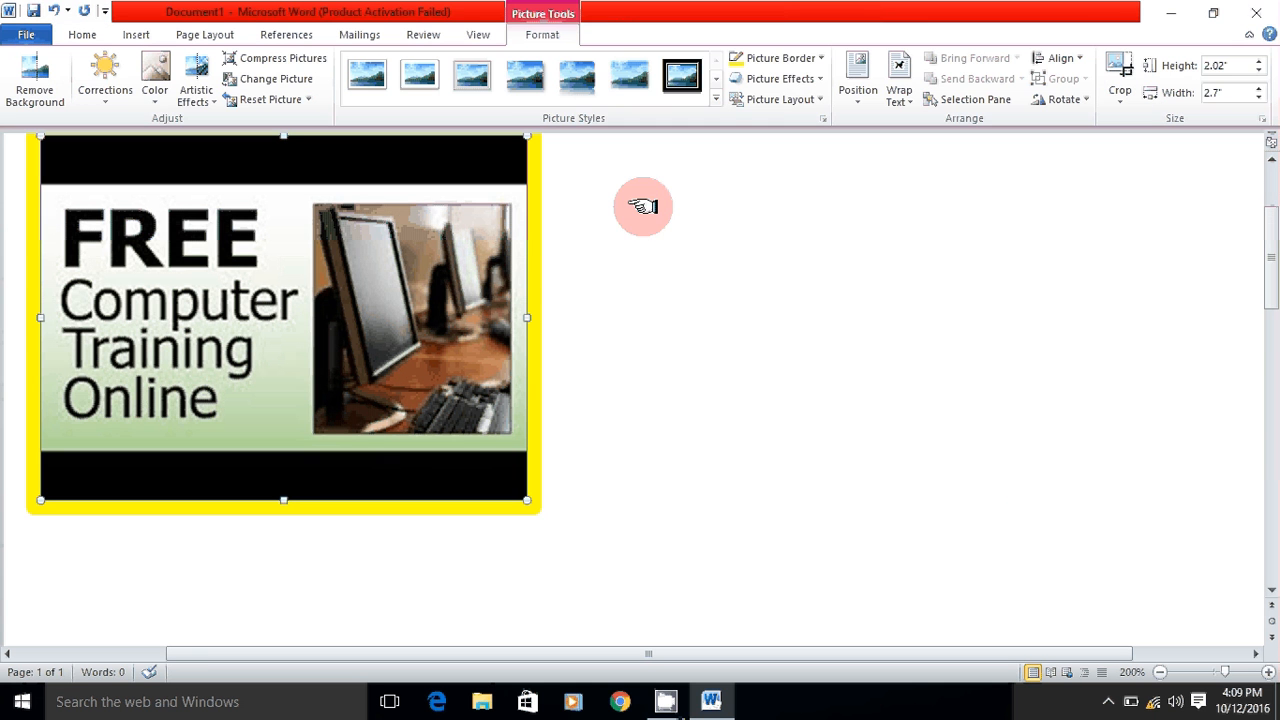
{"action": "left_click", "coordinate": [815, 79]}
{"action": "mouse_move", "coordinate": [800, 193]}
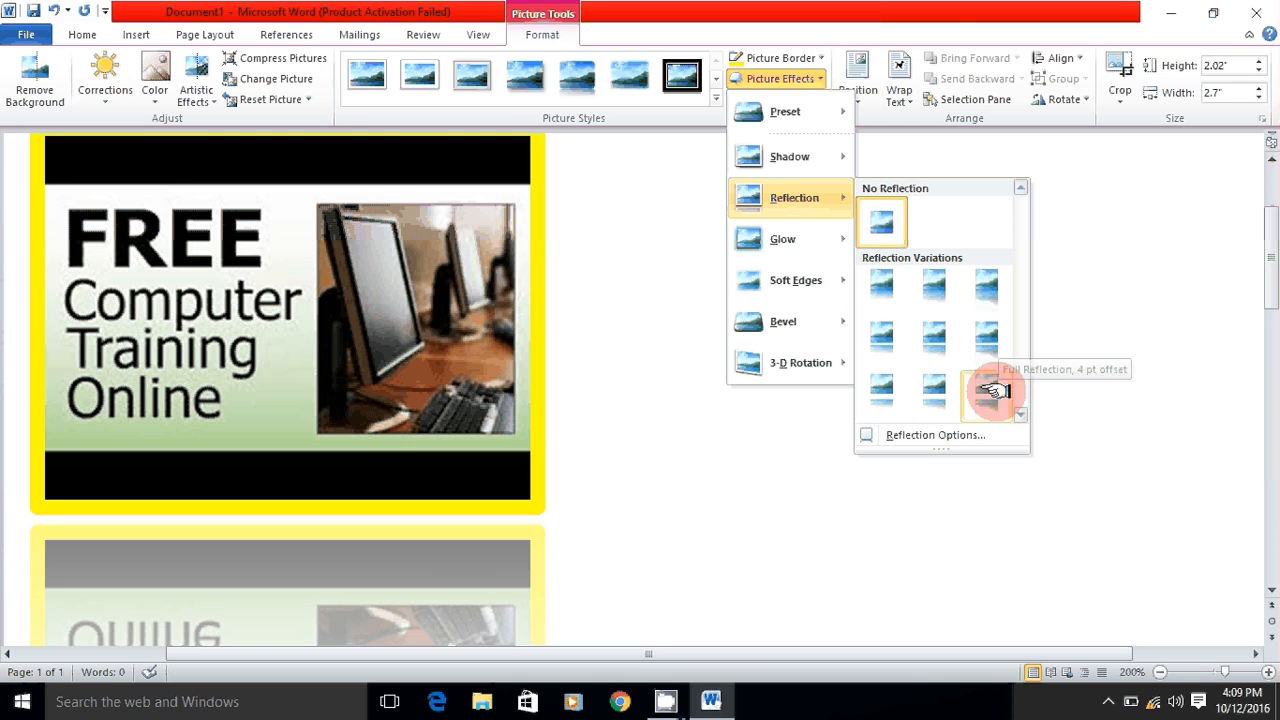
{"action": "left_click", "coordinate": [884, 390]}
{"action": "scroll", "coordinate": [860, 322], "scroll_direction": "down", "scroll_amount": 3}
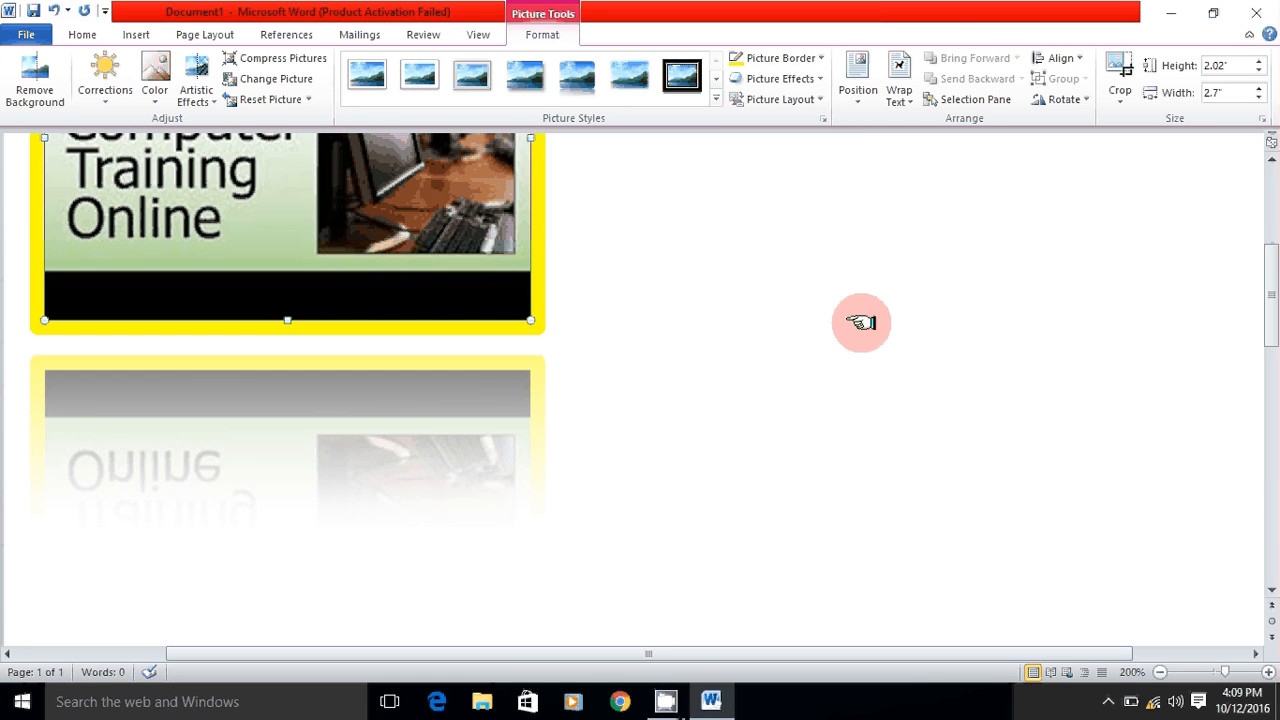
{"action": "scroll", "coordinate": [860, 322], "scroll_direction": "up", "scroll_amount": 2}
{"action": "scroll", "coordinate": [860, 322], "scroll_direction": "up", "scroll_amount": 2}
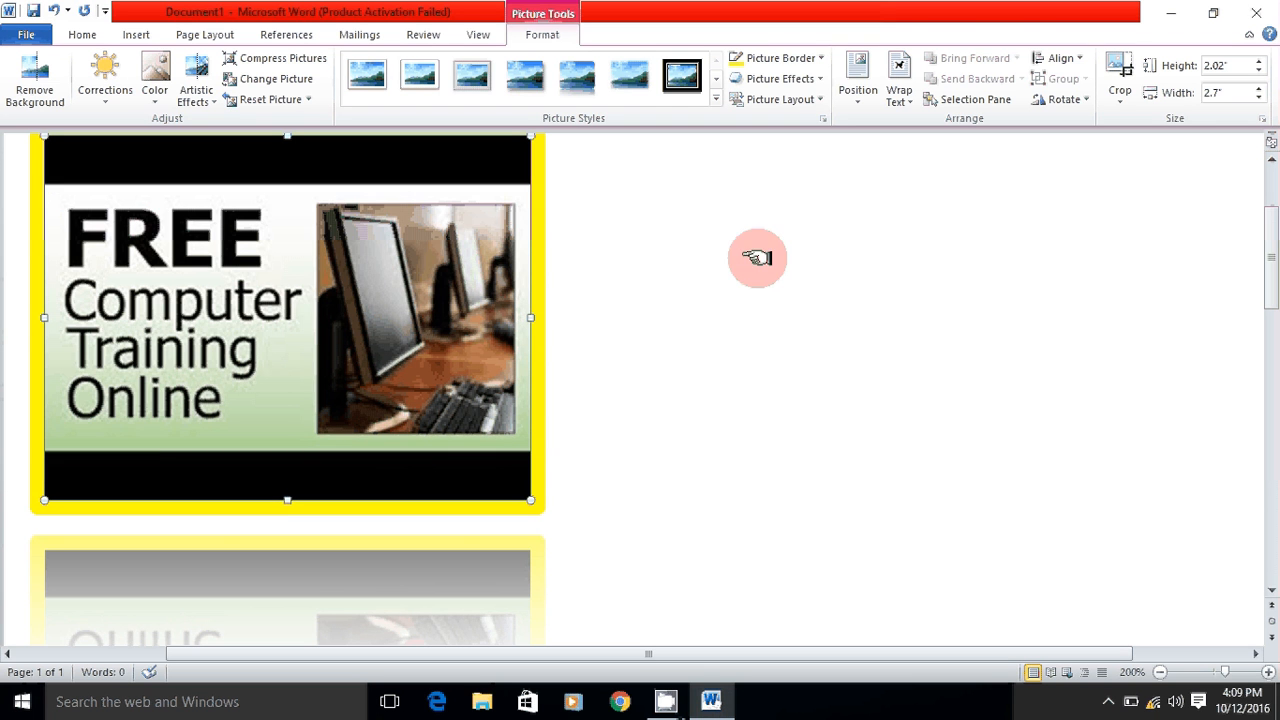
- Add a soft red glow around the picture's yellow border
{"action": "left_click", "coordinate": [815, 79]}
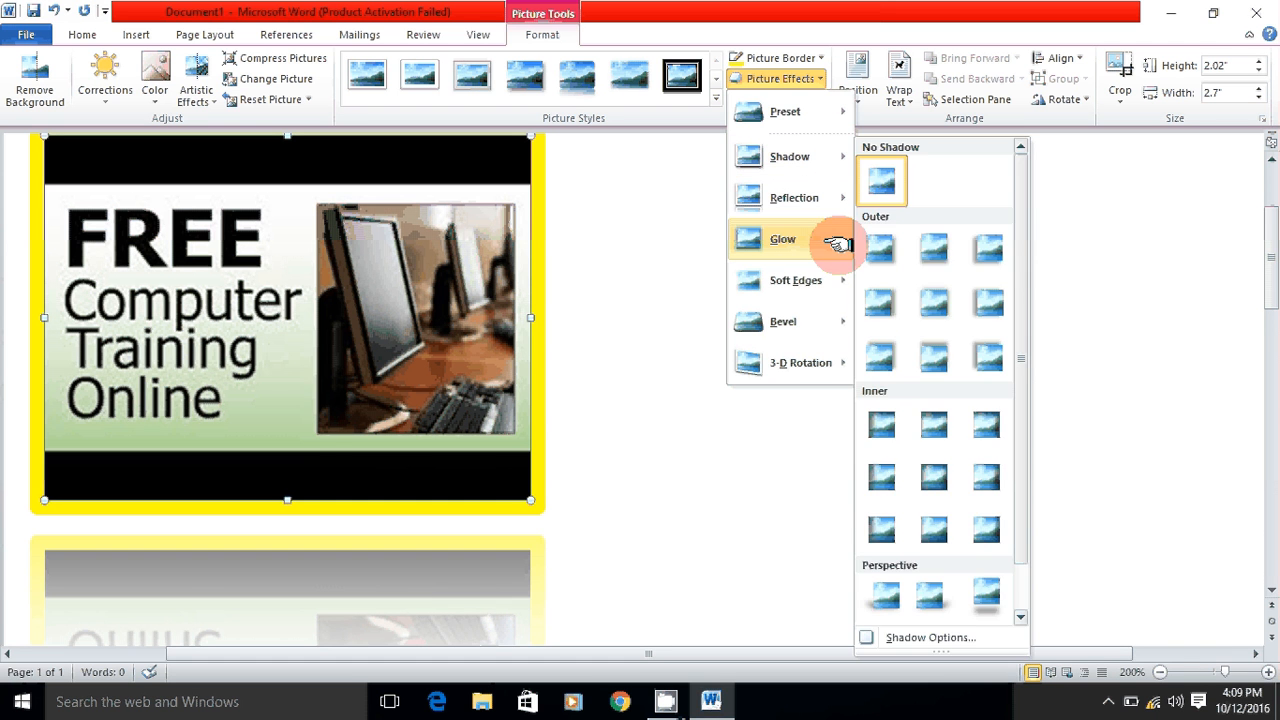
{"action": "mouse_move", "coordinate": [836, 243]}
{"action": "left_click", "coordinate": [935, 448]}
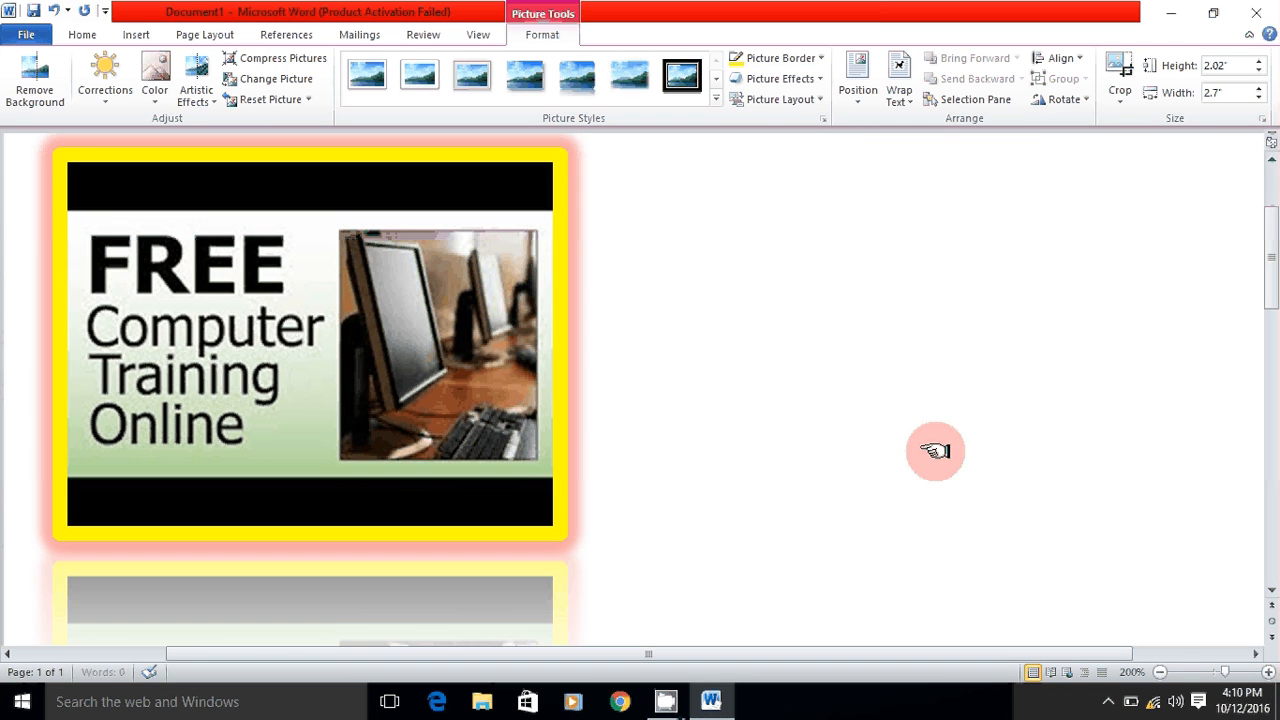
- Convert the picture to a Vertical Picture List SmartArt graphic and caption it "com"
{"action": "left_click", "coordinate": [808, 100]}
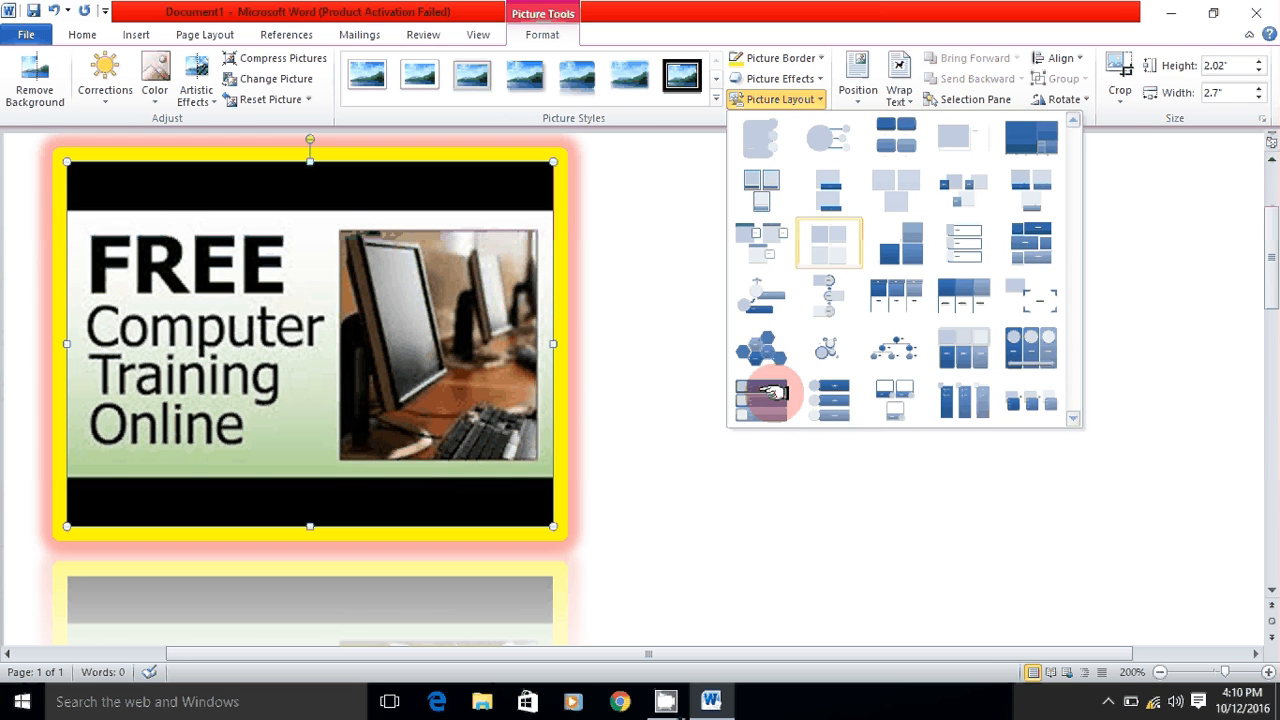
{"action": "left_click", "coordinate": [840, 393]}
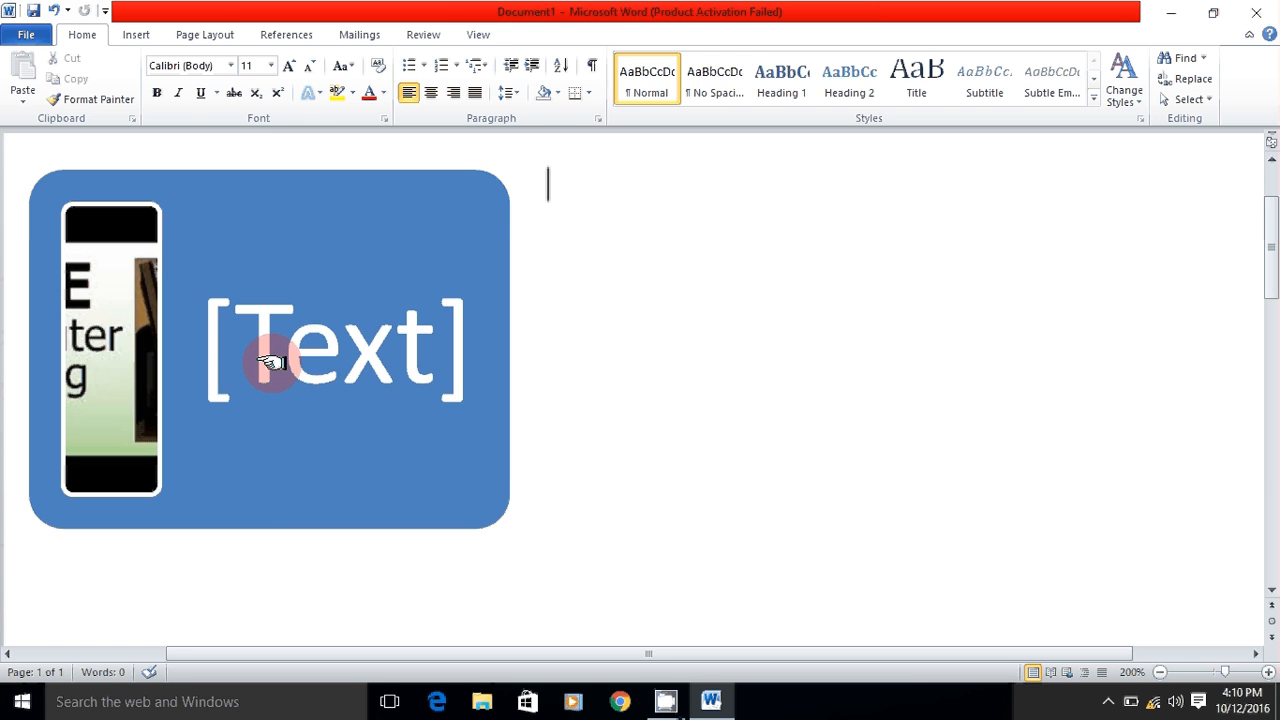
{"action": "left_click", "coordinate": [272, 362]}
{"action": "left_click", "coordinate": [560, 470]}
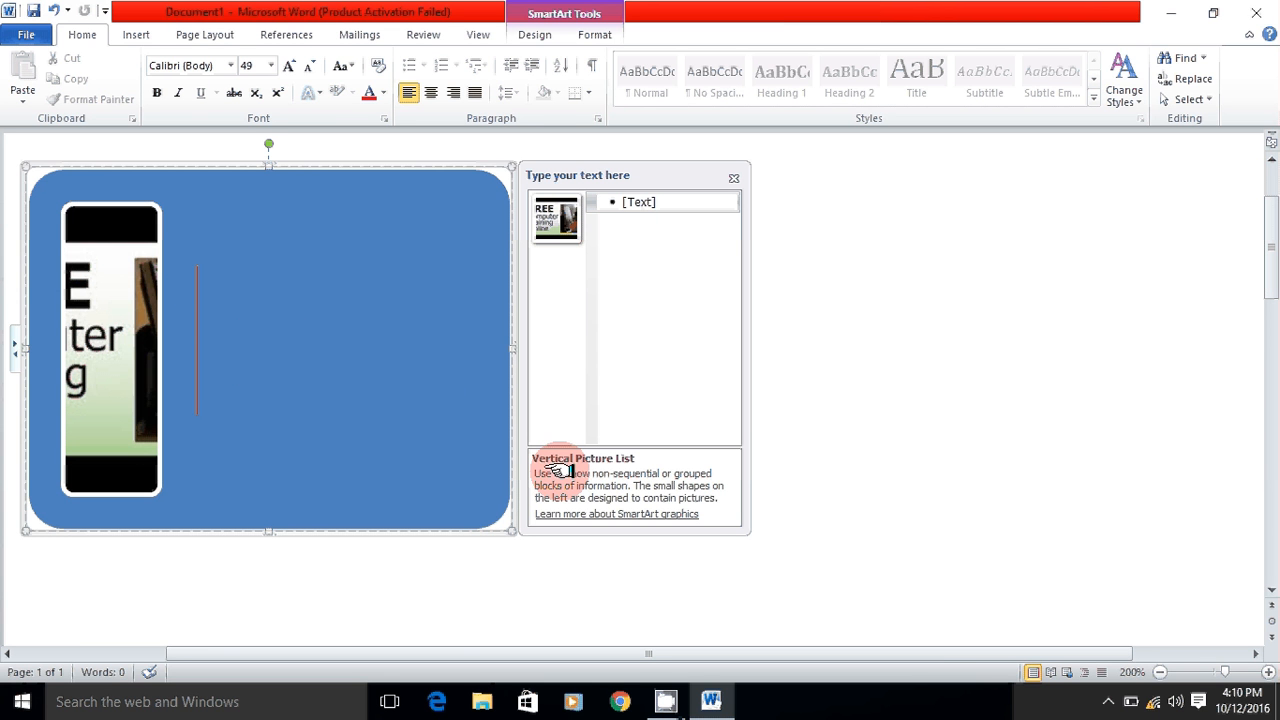
{"action": "type", "text": "com"}
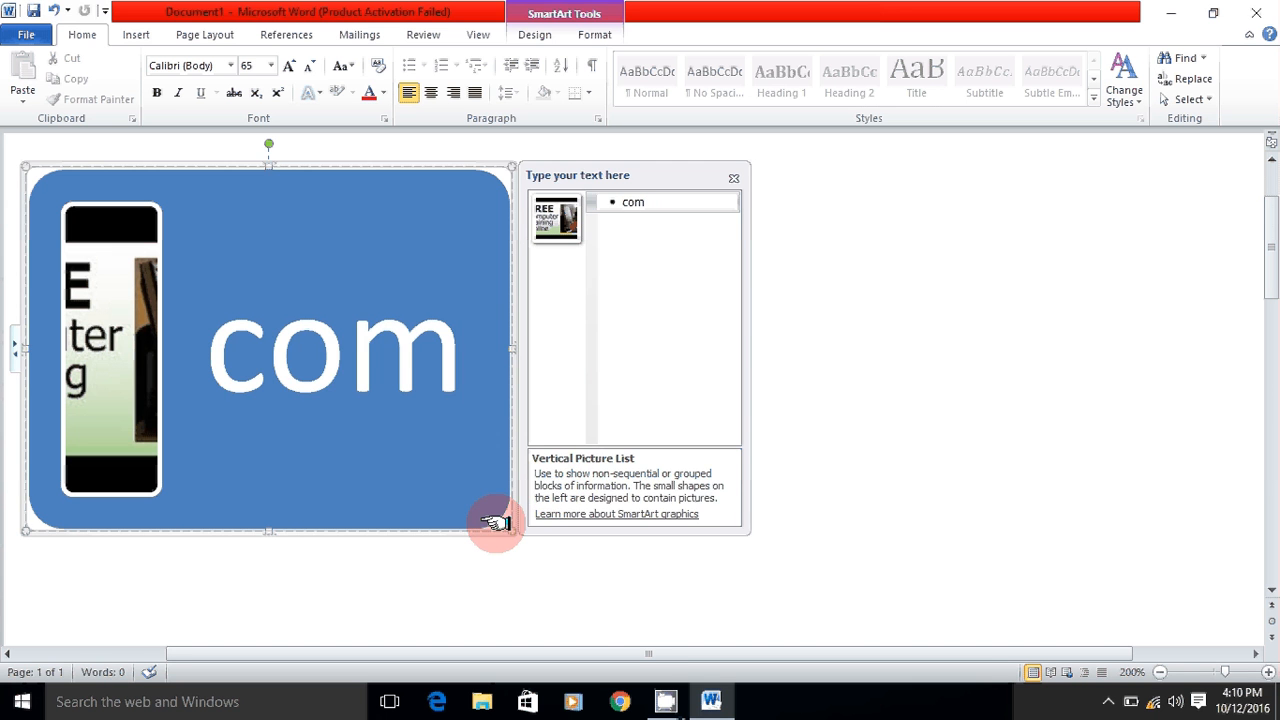
{"action": "left_click", "coordinate": [594, 620]}
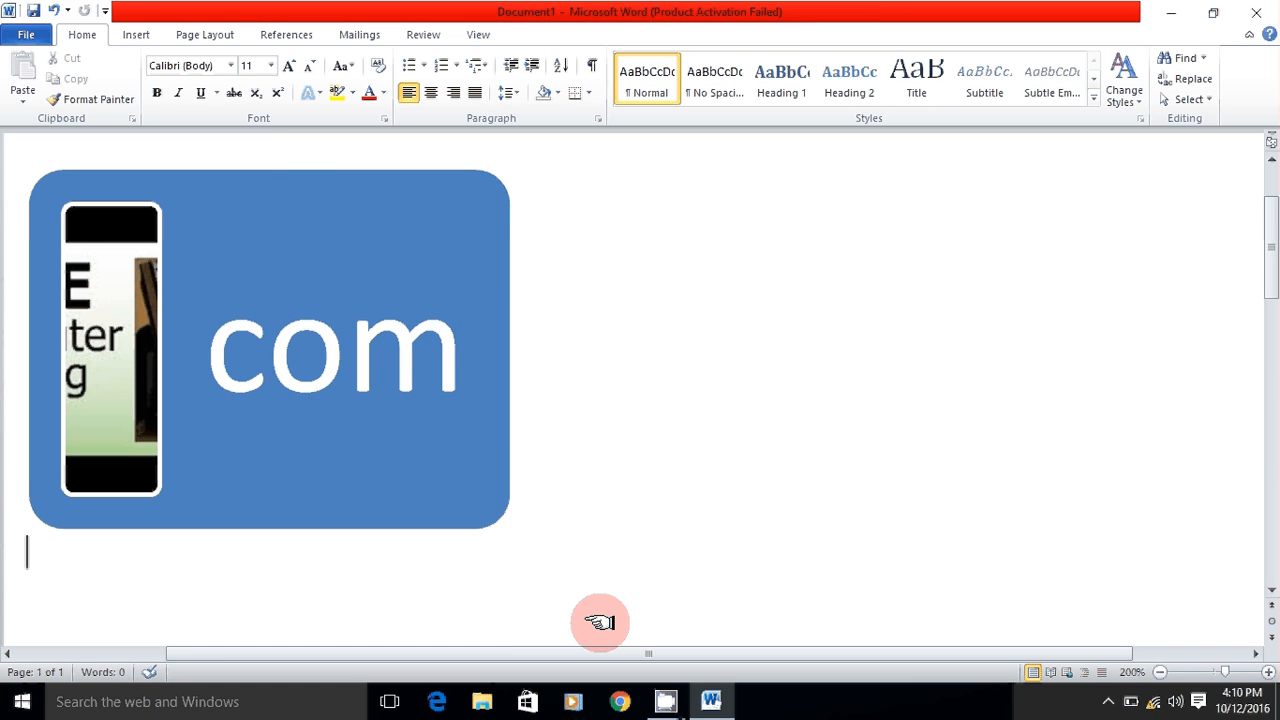
- Undo the "com" caption and the Vertical Picture List conversion, and reselect the picture for formatting
{"action": "key", "text": "ctrl+z"}
{"action": "key", "text": "ctrl+z"}
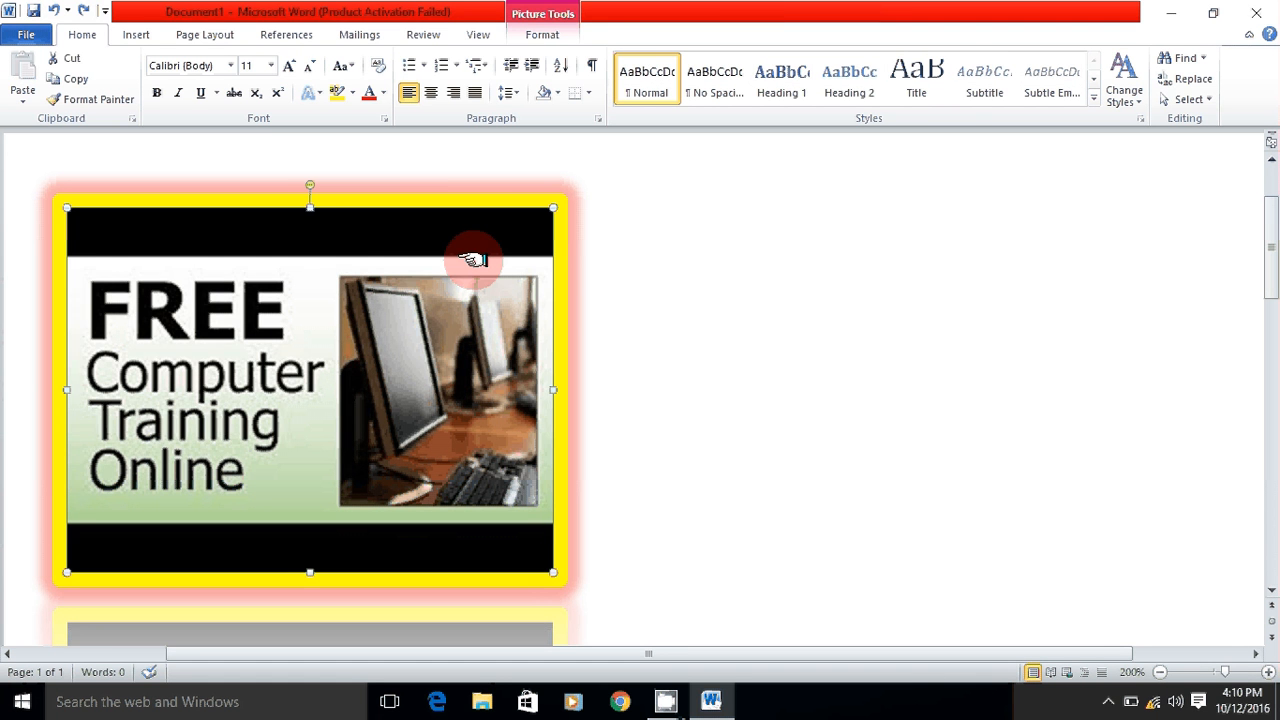
{"action": "double_click", "coordinate": [402, 270]}
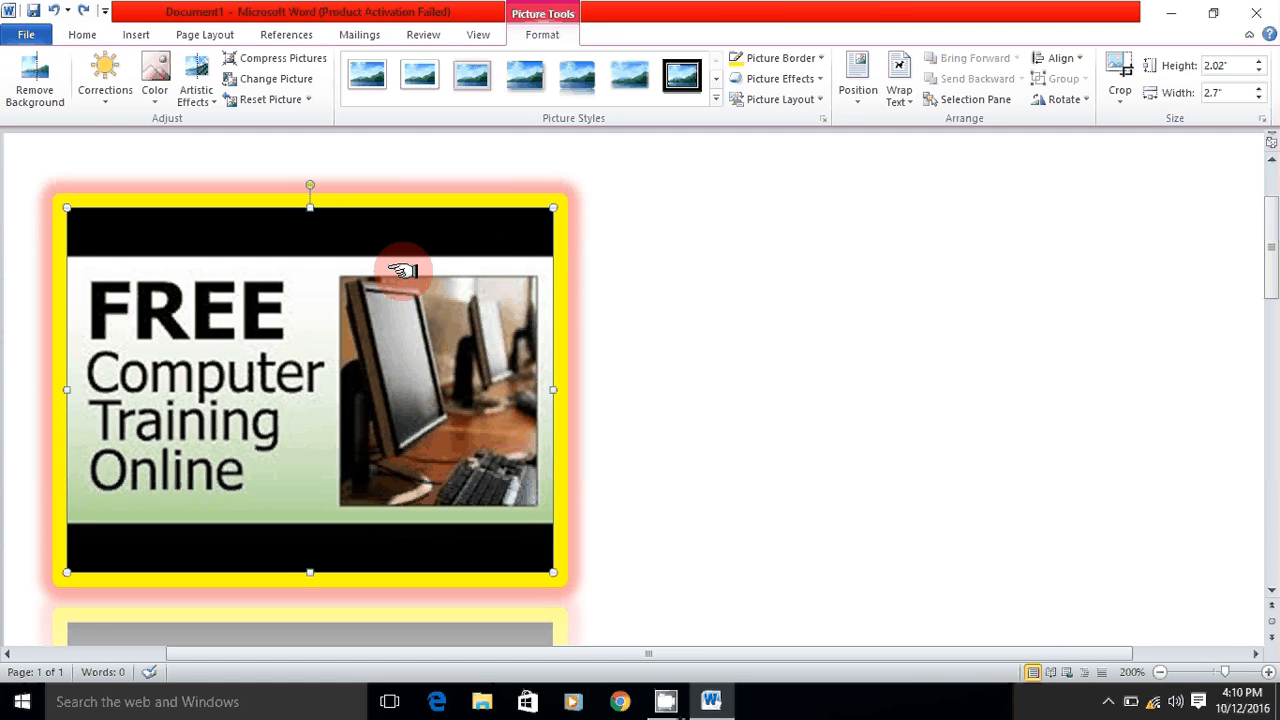
- Convert the picture to a Title Picture Lineup SmartArt graphic with the title text "computer"
{"action": "left_click", "coordinate": [818, 104]}
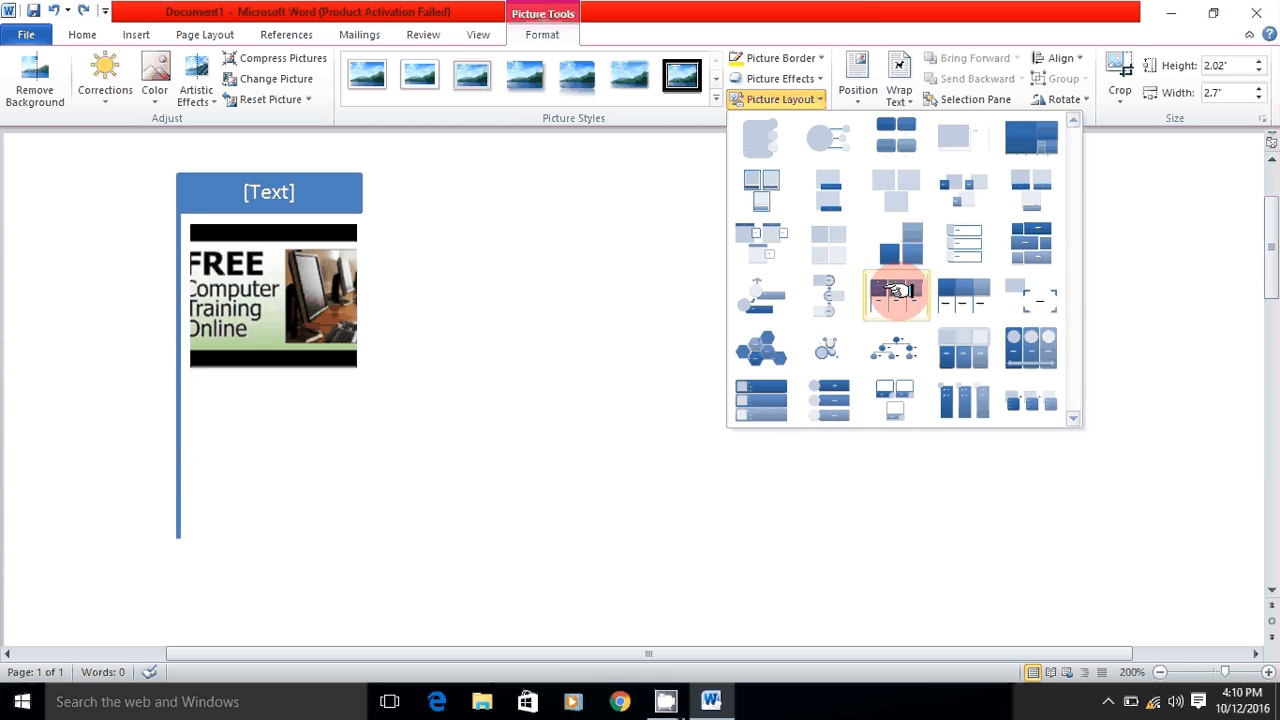
{"action": "left_click", "coordinate": [897, 290]}
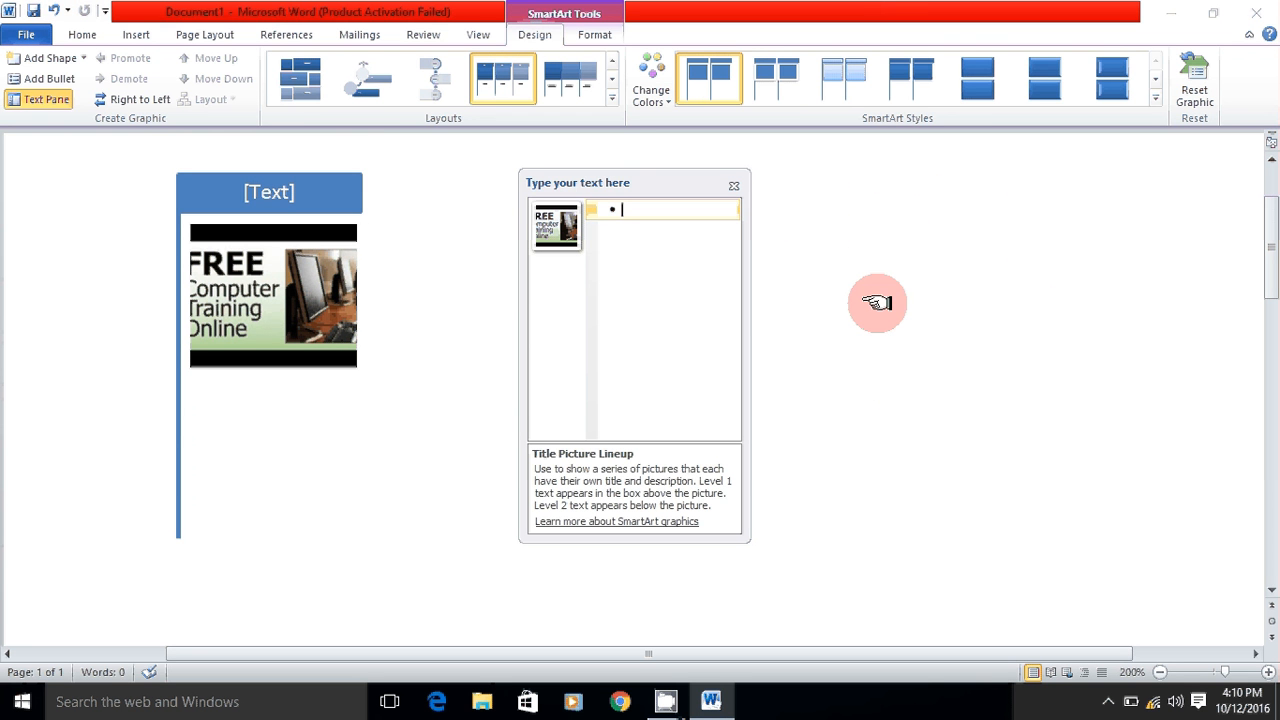
{"action": "type", "text": "com"}
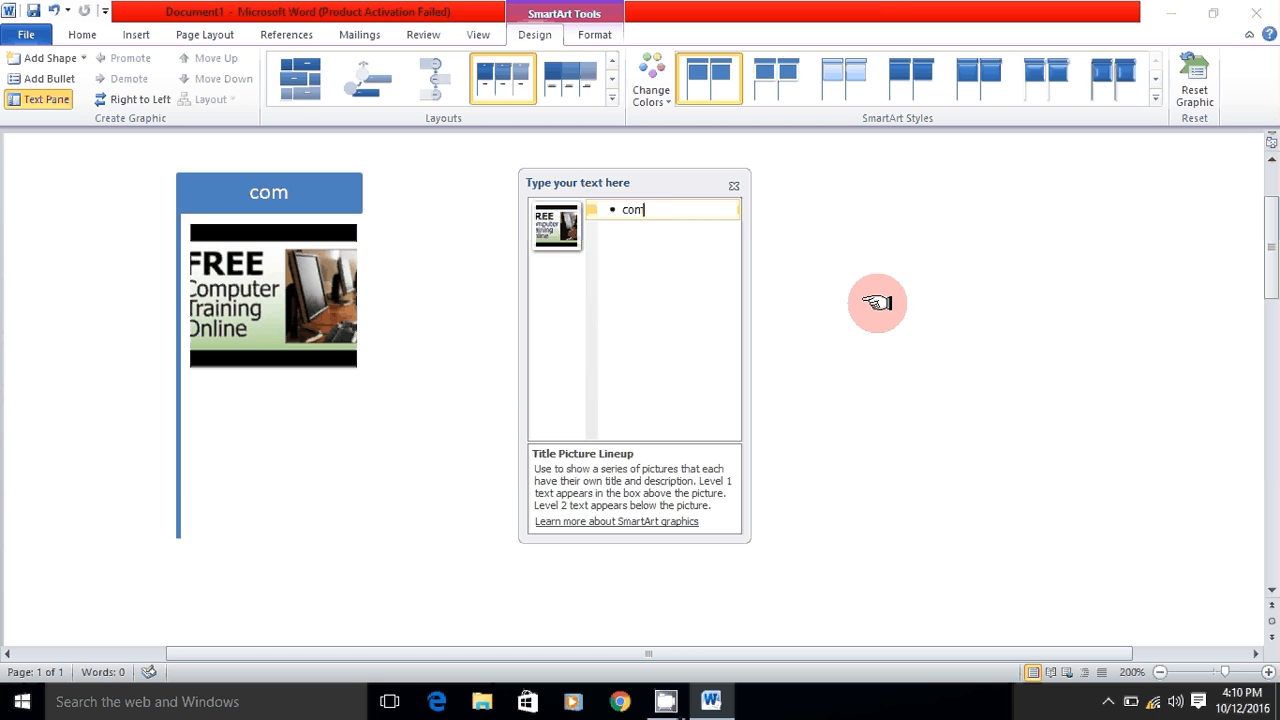
{"action": "type", "text": "puter"}
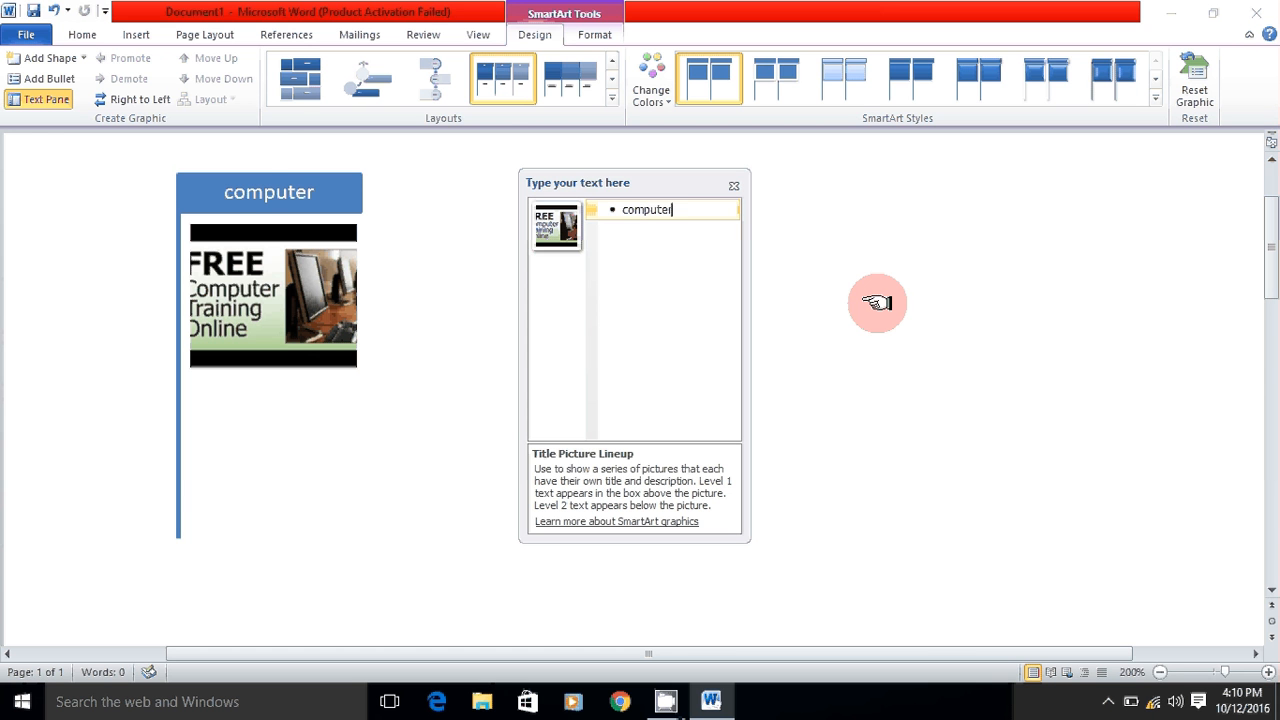
{"action": "left_click", "coordinate": [1031, 415]}
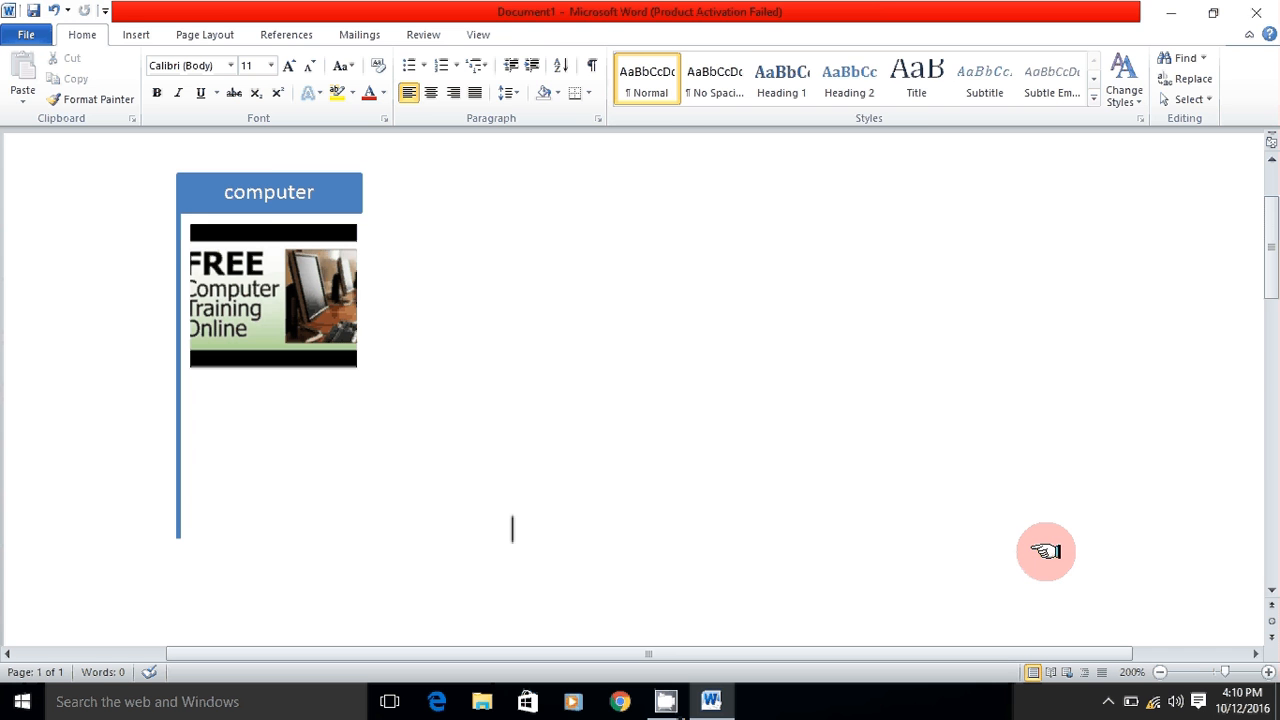
- Undo the "computer" title and the Title Picture Lineup conversion, and reselect the picture for formatting
{"action": "left_click", "coordinate": [333, 197]}
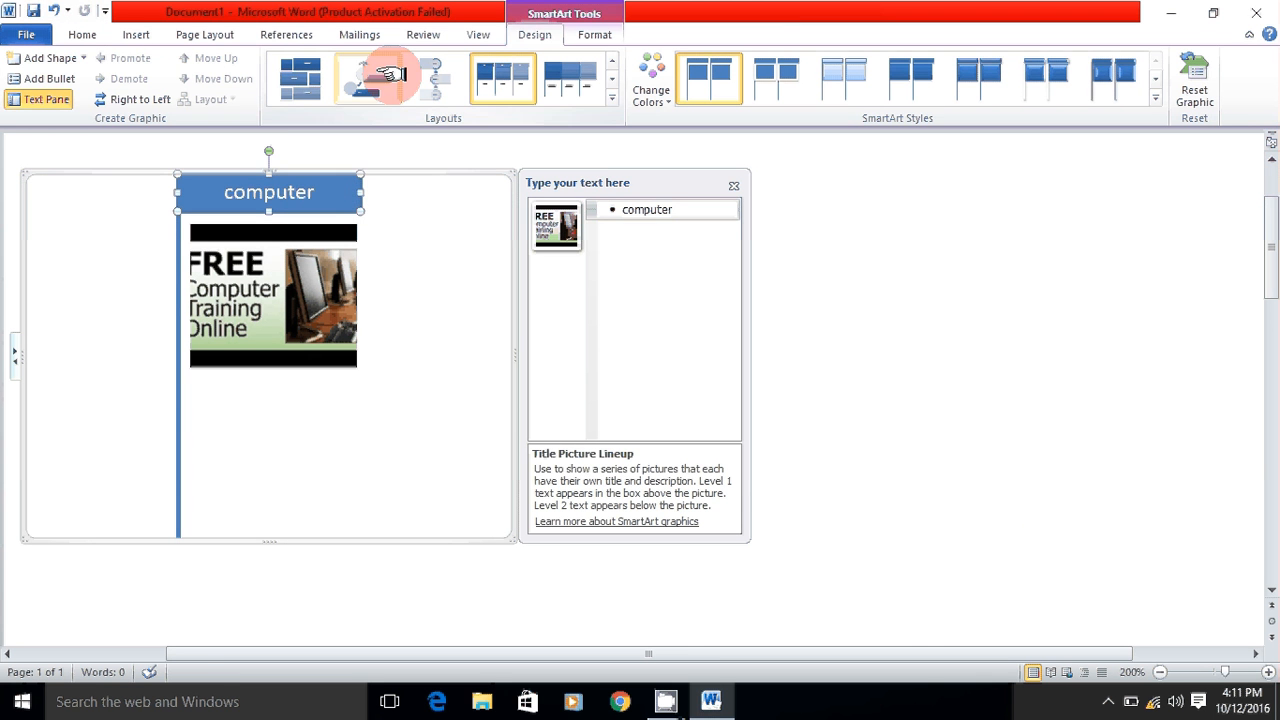
{"action": "left_click", "coordinate": [290, 214]}
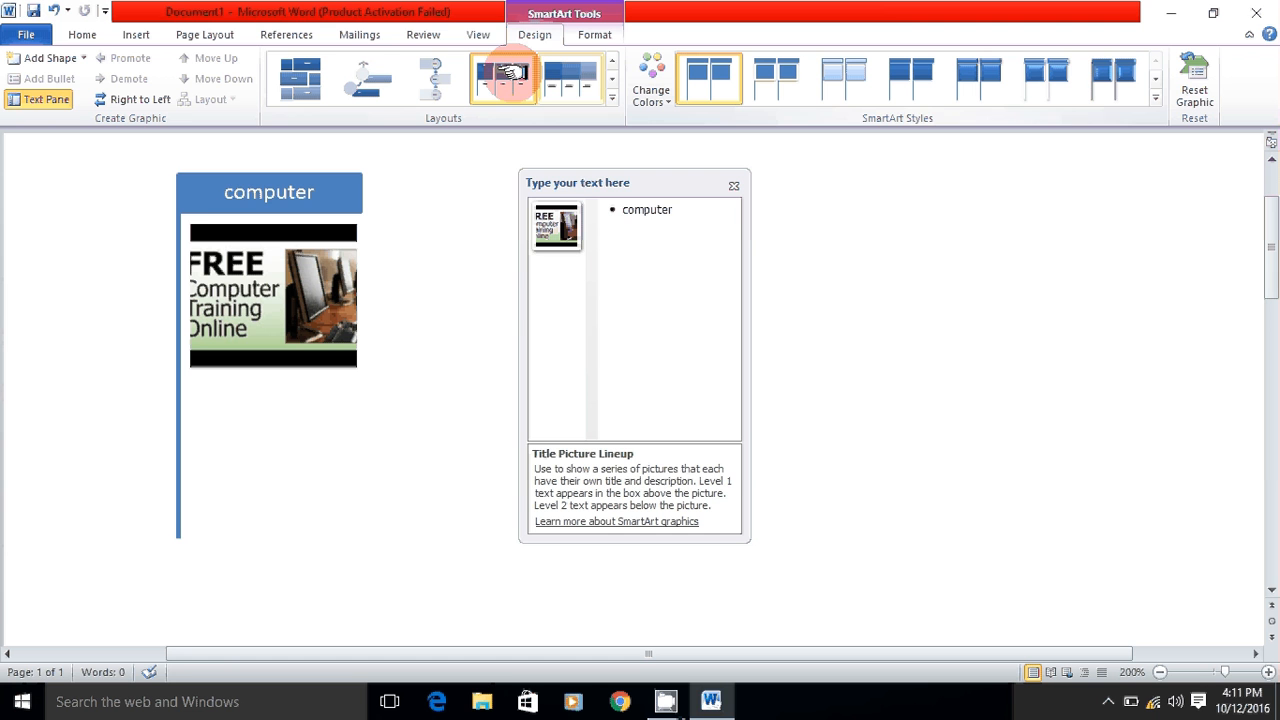
{"action": "left_click", "coordinate": [481, 313]}
{"action": "key", "text": "ctrl+z"}
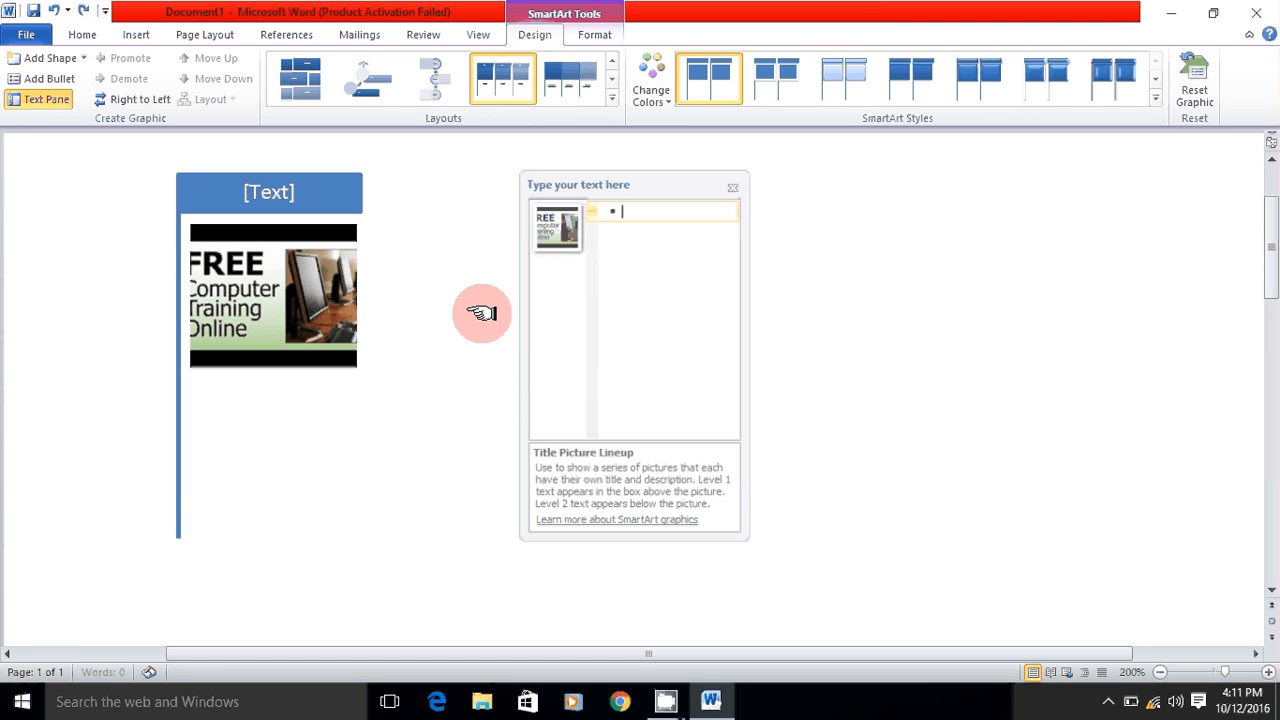
{"action": "key", "text": "ctrl+z"}
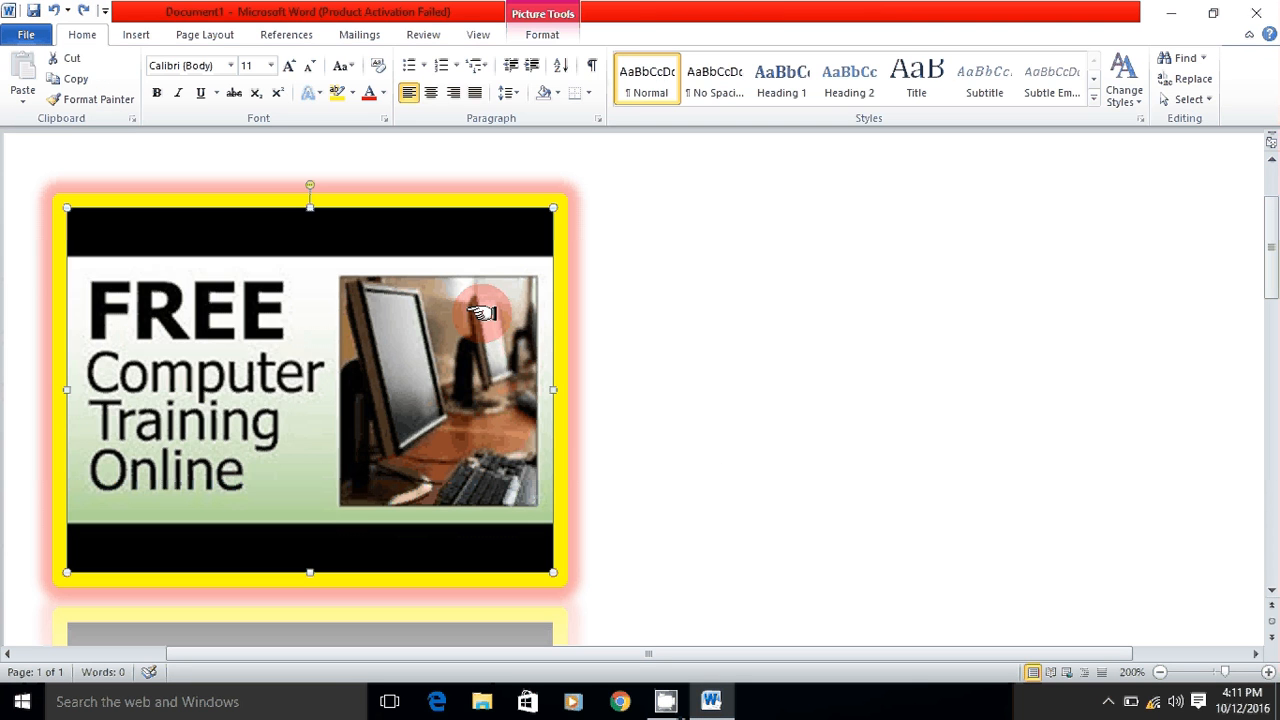
{"action": "double_click", "coordinate": [467, 242]}
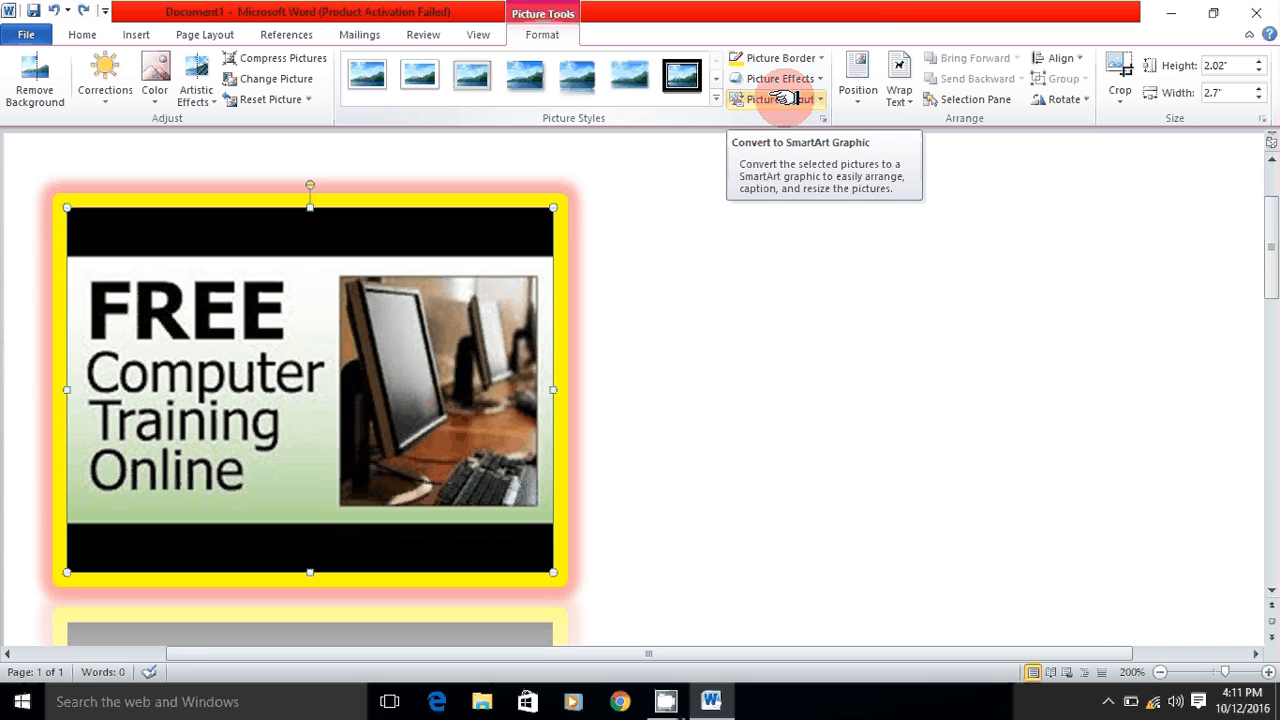
- Convert the picture to a Circular Picture Callout SmartArt graphic and enter "picture" as its text
{"action": "left_click", "coordinate": [810, 99]}
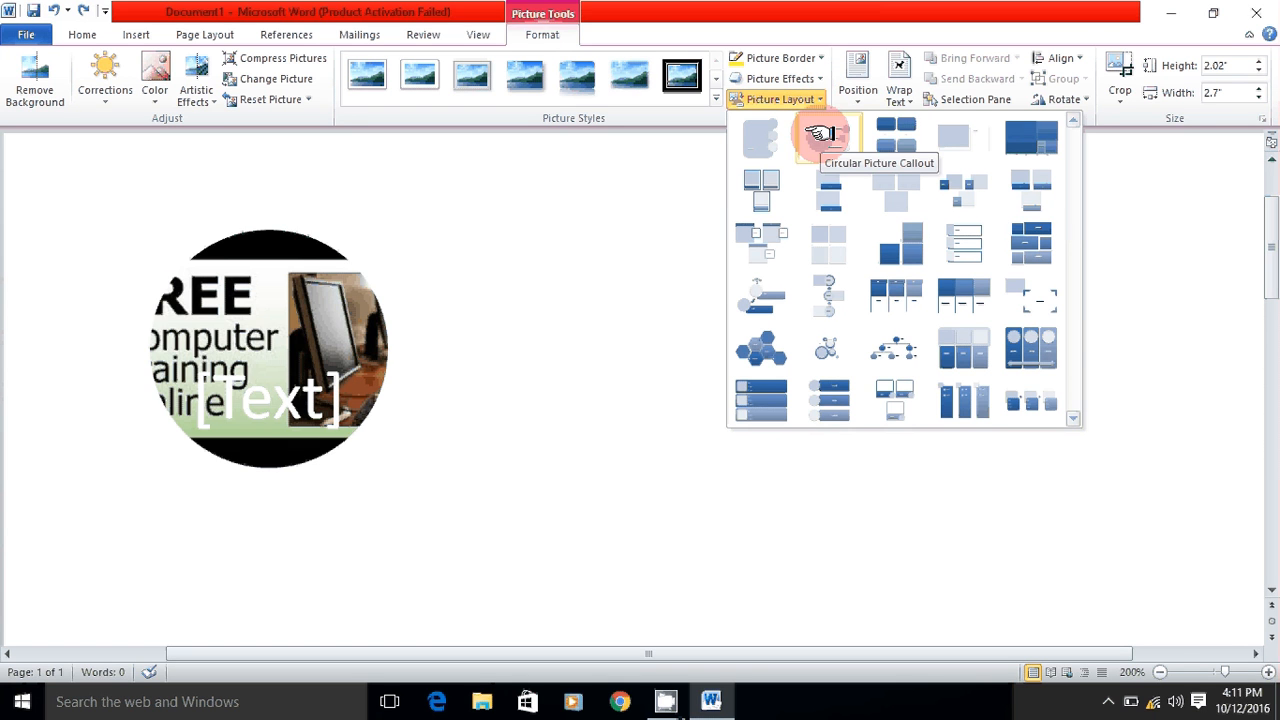
{"action": "left_click", "coordinate": [820, 133]}
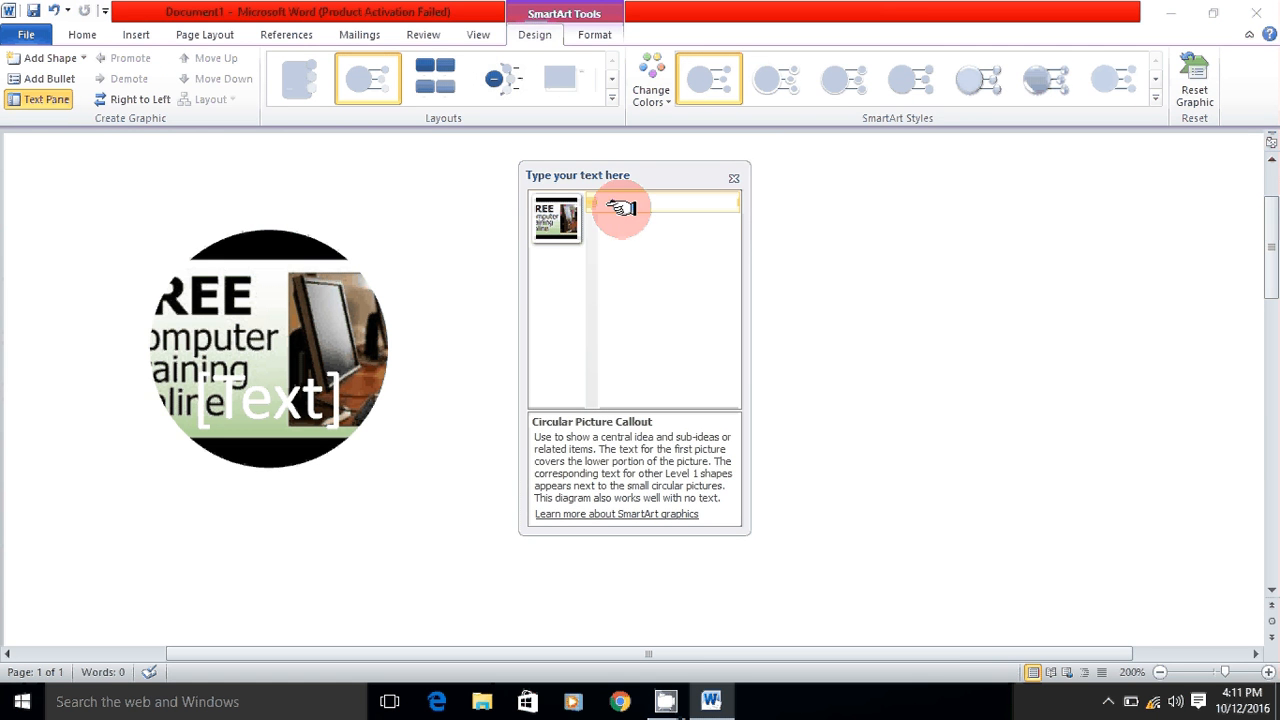
{"action": "left_click", "coordinate": [620, 207]}
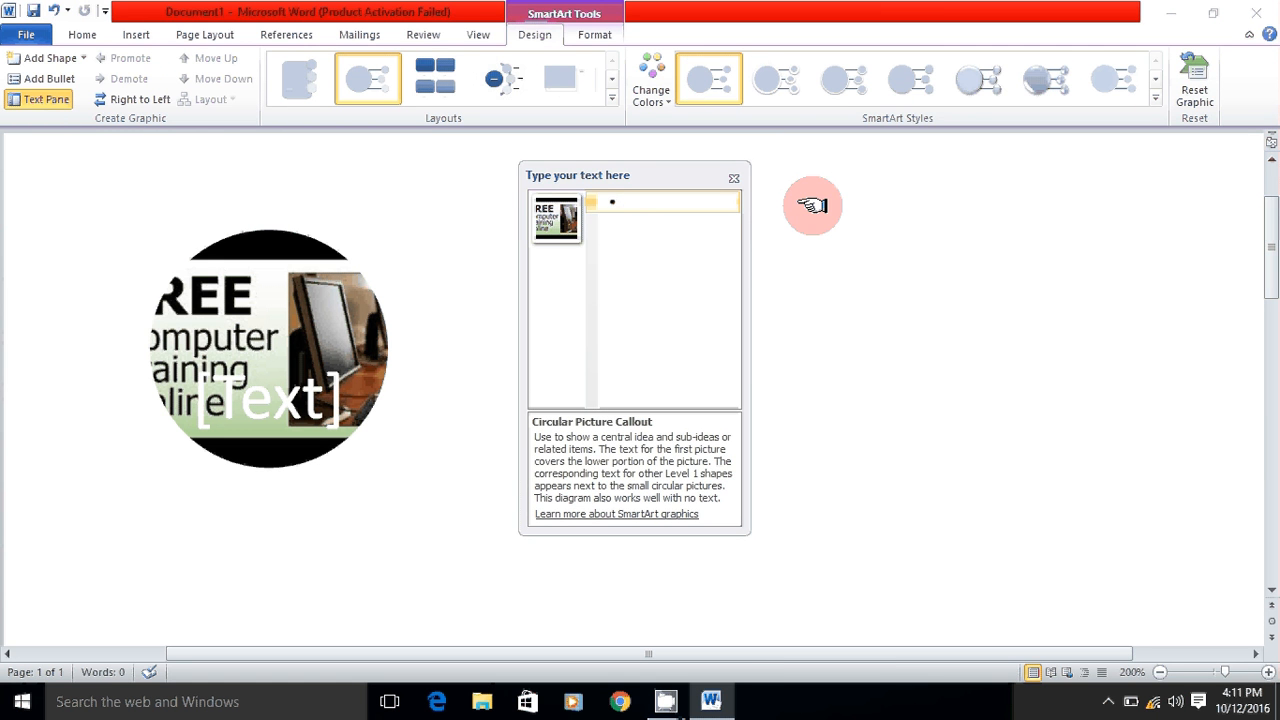
{"action": "type", "text": "pic"}
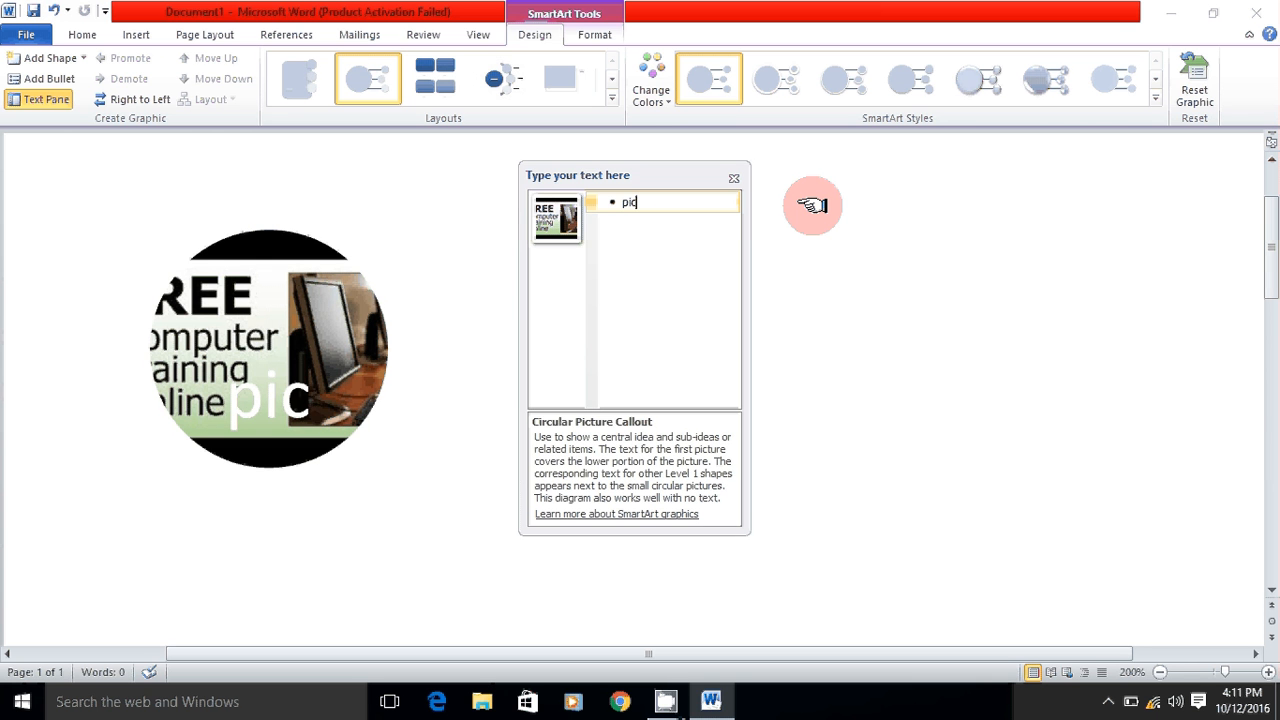
{"action": "type", "text": "ture"}
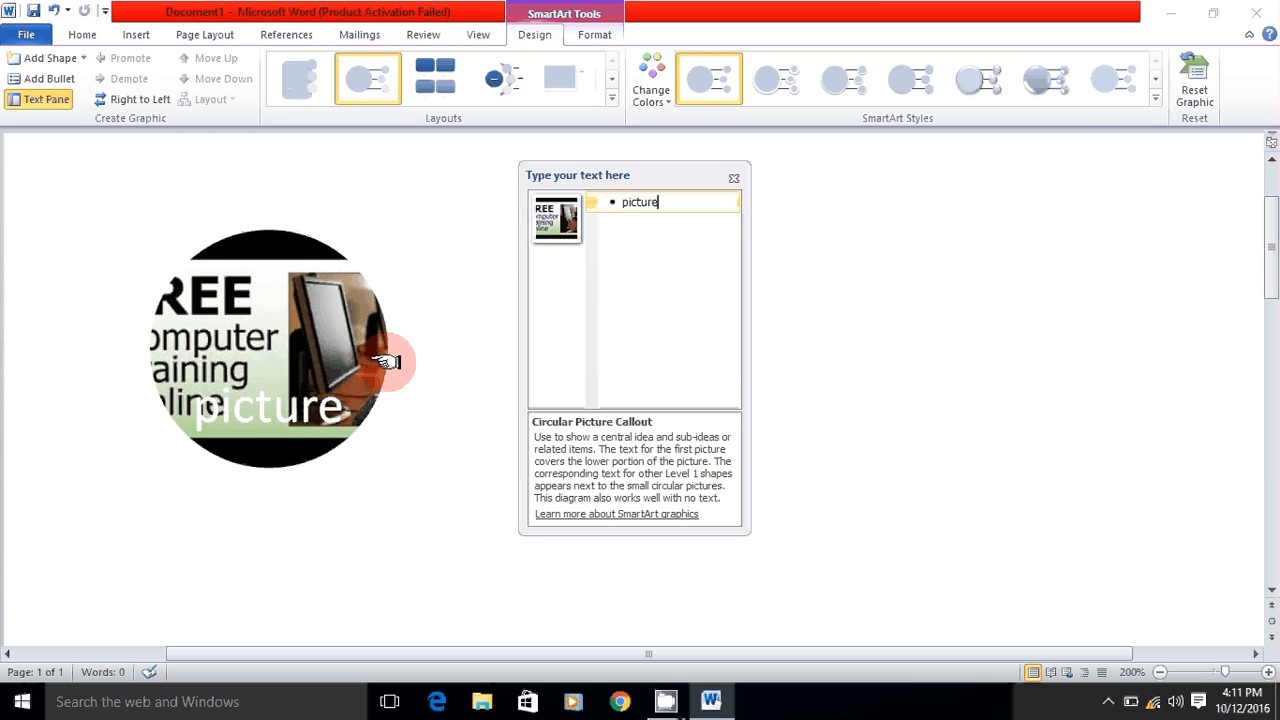
{"action": "left_click", "coordinate": [268, 380]}
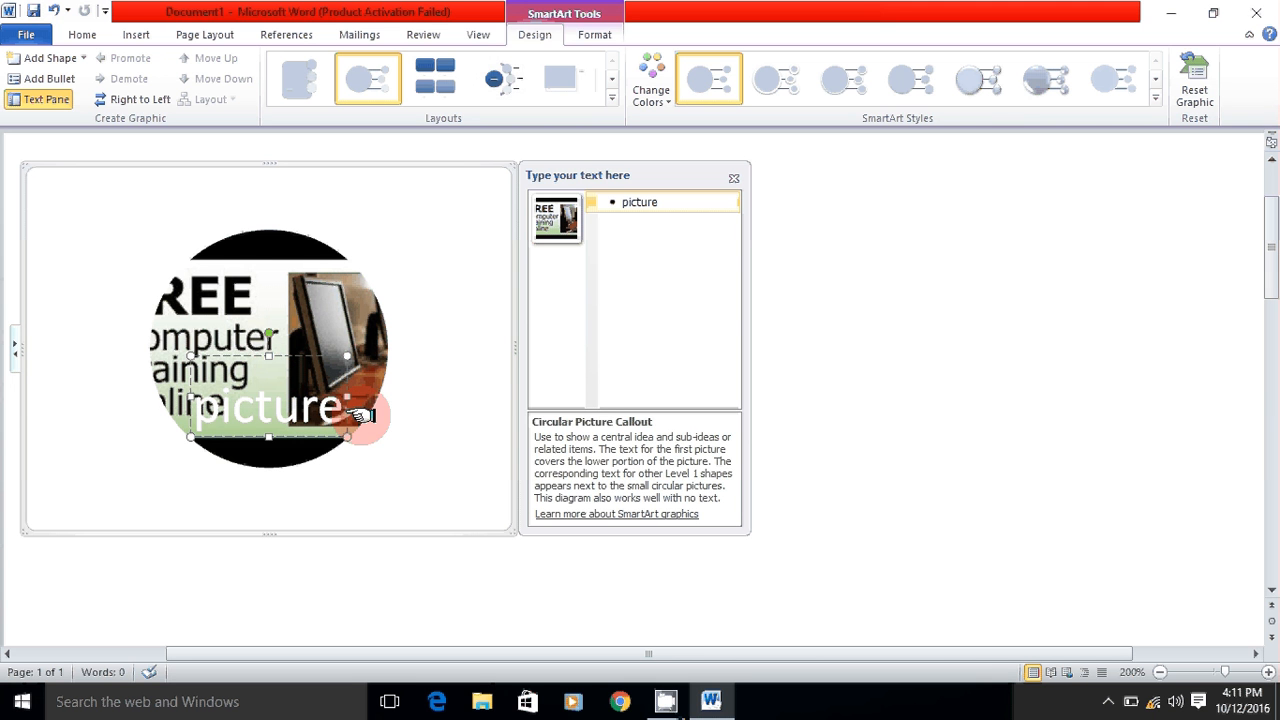
- Undo the "picture" text and the Circular Picture Callout conversion
{"action": "left_click", "coordinate": [733, 179]}
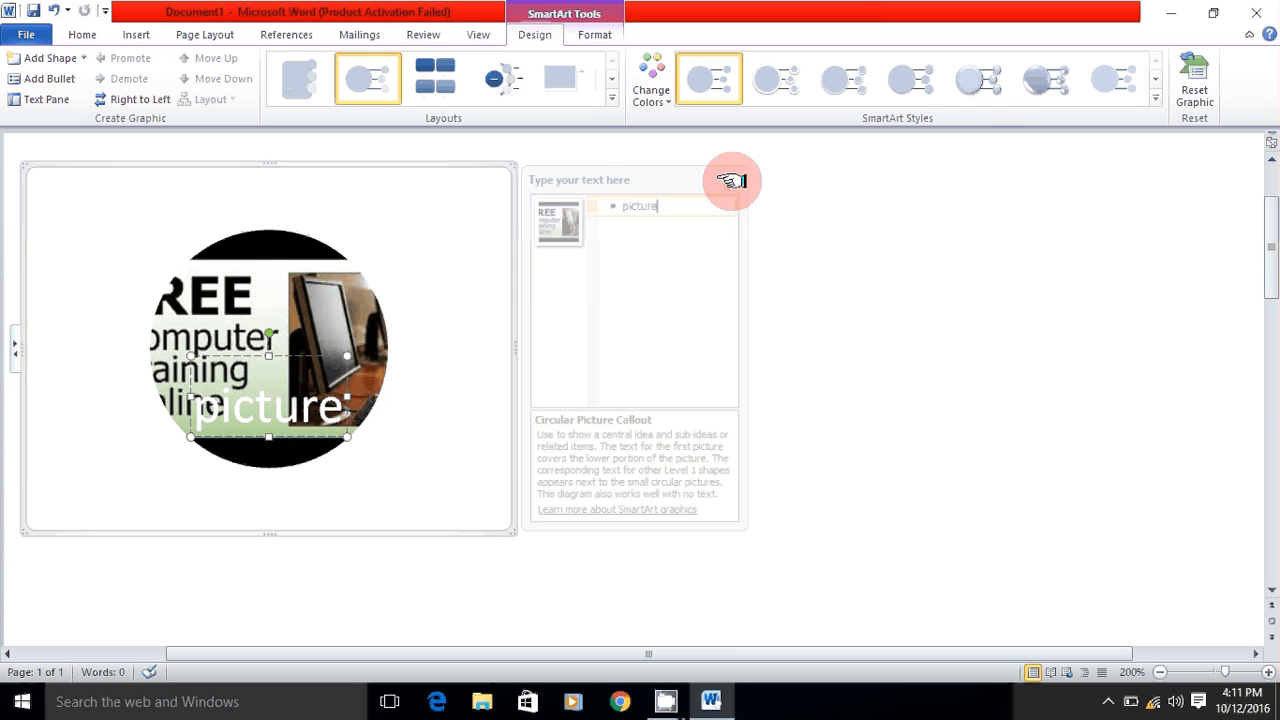
{"action": "key", "text": "ctrl+z"}
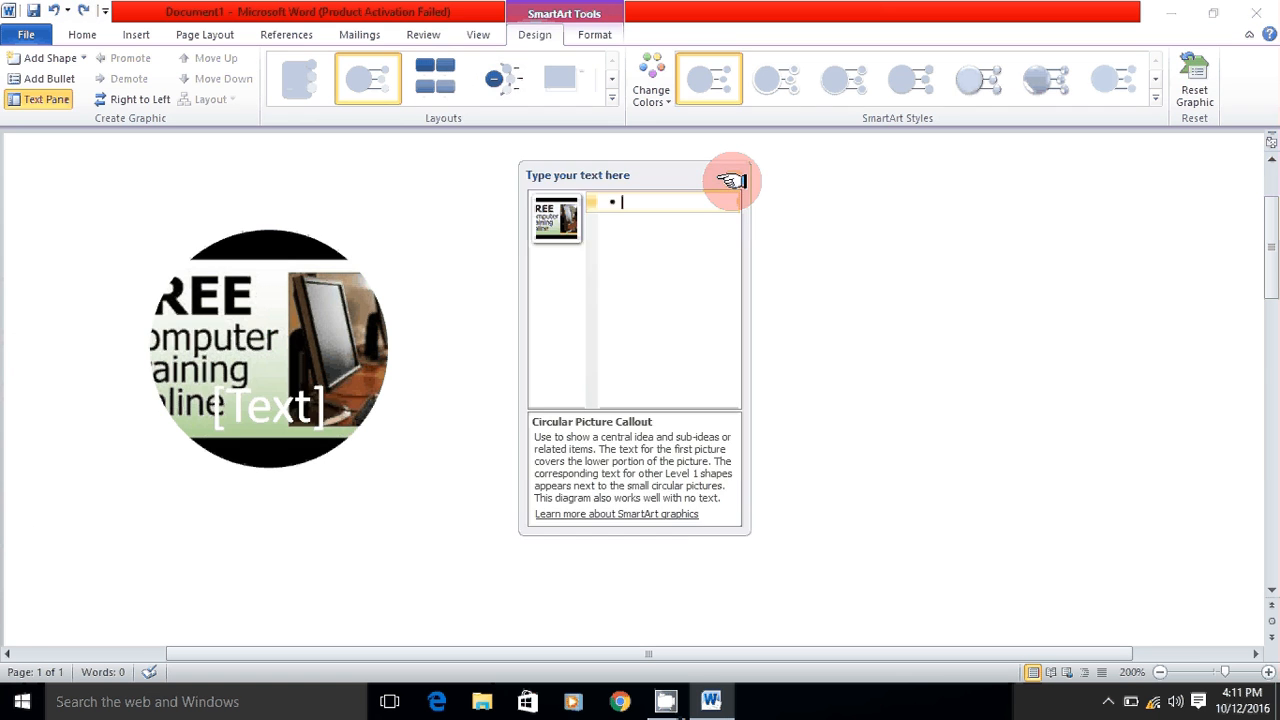
{"action": "left_click", "coordinate": [731, 180]}
{"action": "key", "text": "ctrl+z"}
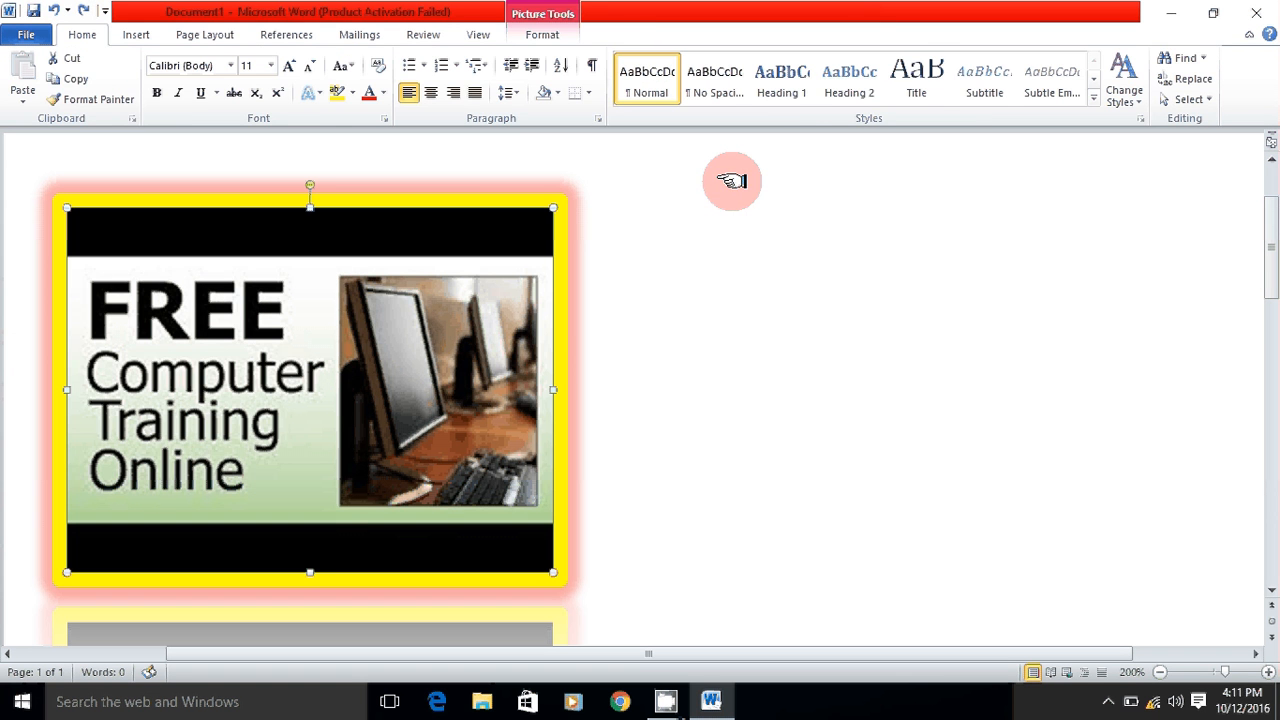
- Review the position options for the picture, and delete the picture from the document
{"action": "double_click", "coordinate": [380, 310]}
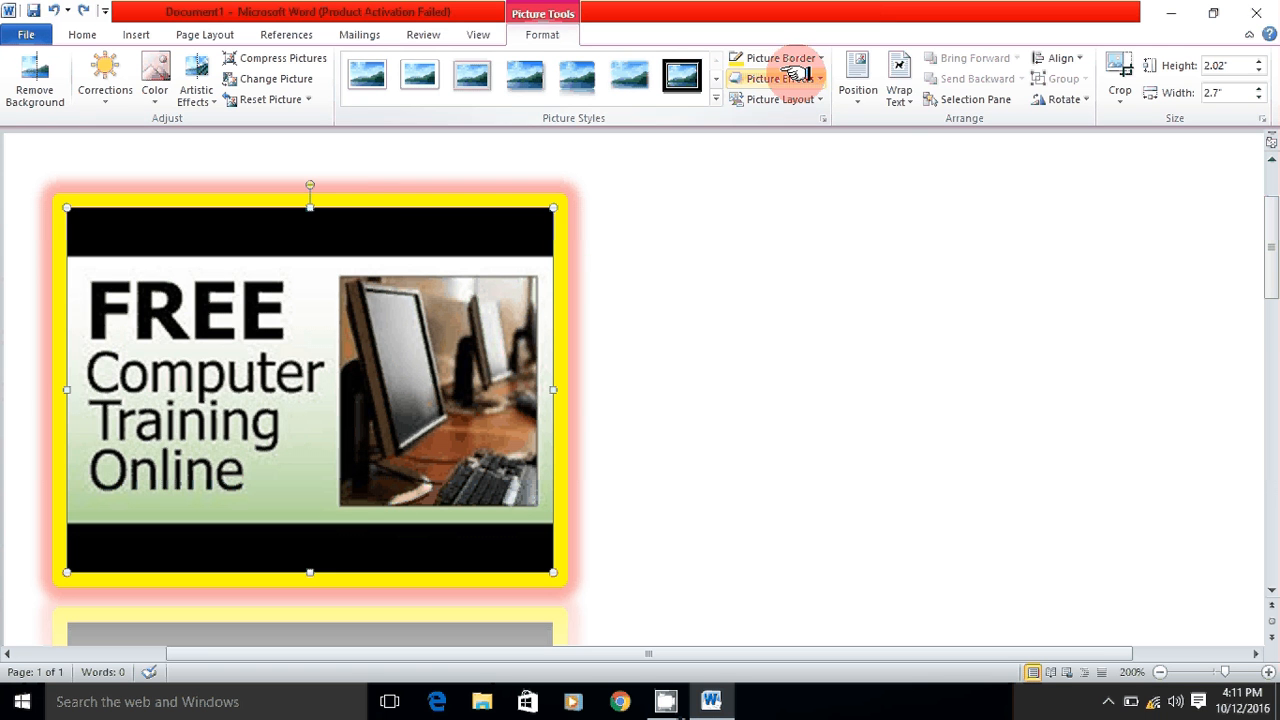
{"action": "left_click", "coordinate": [858, 90]}
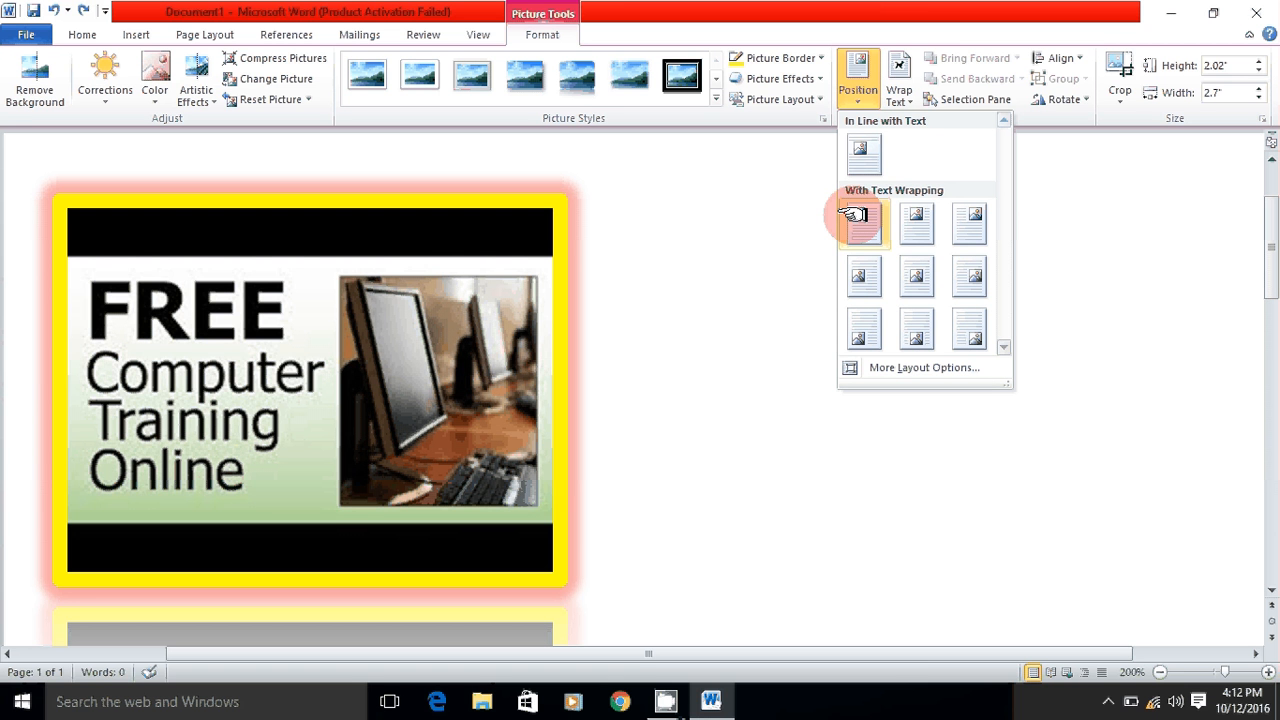
{"action": "left_click", "coordinate": [862, 222]}
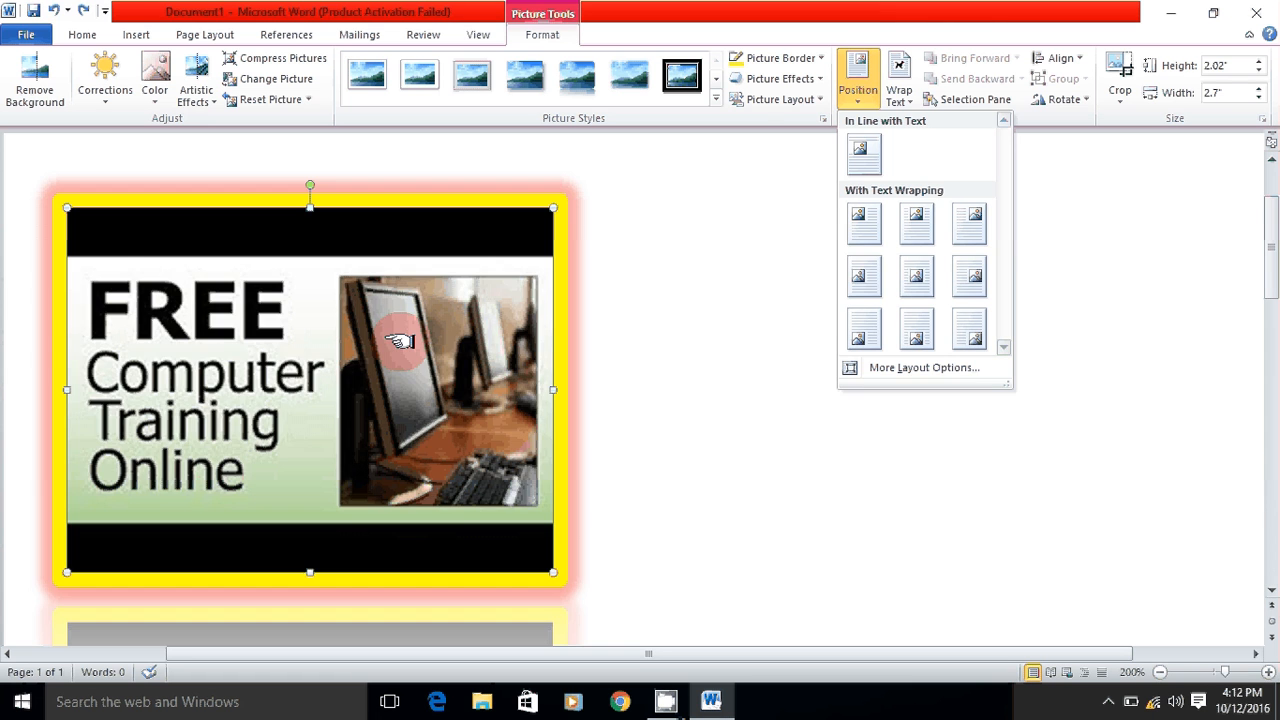
{"action": "left_click", "coordinate": [402, 338]}
{"action": "key", "text": "Delete"}
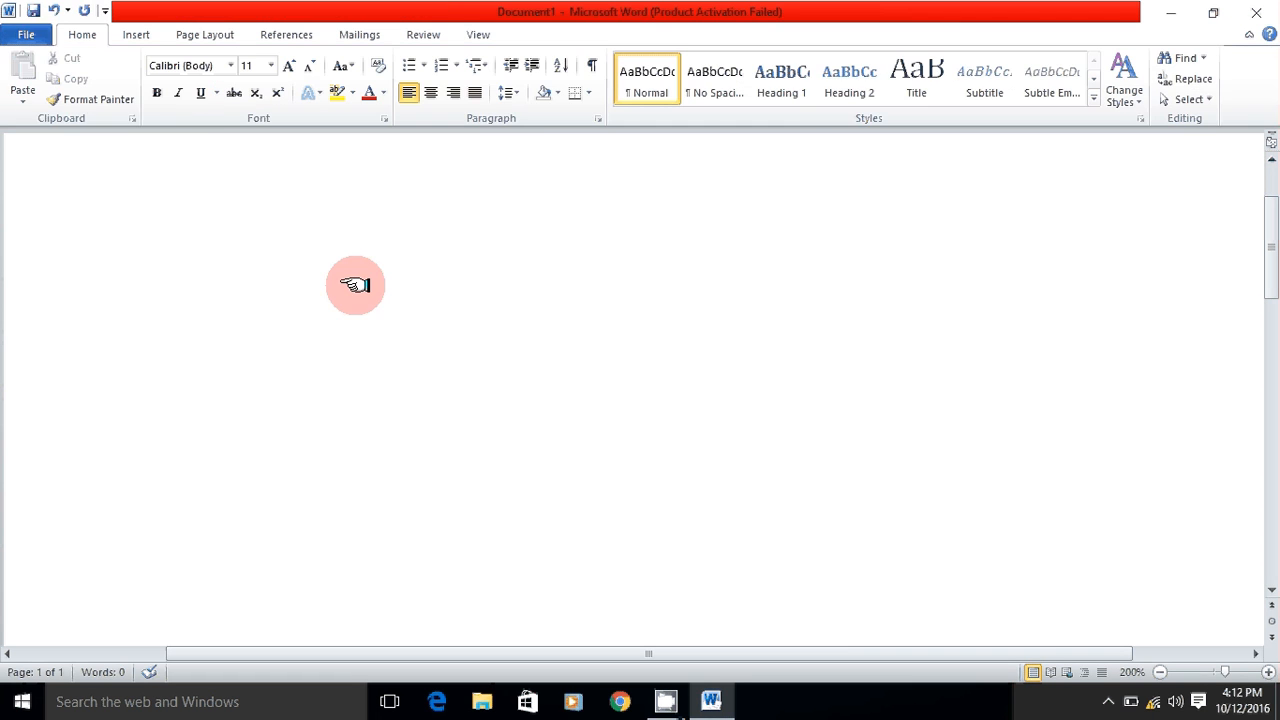
- Open the file "testing document" from the Documents folder
{"action": "left_click", "coordinate": [24, 32]}
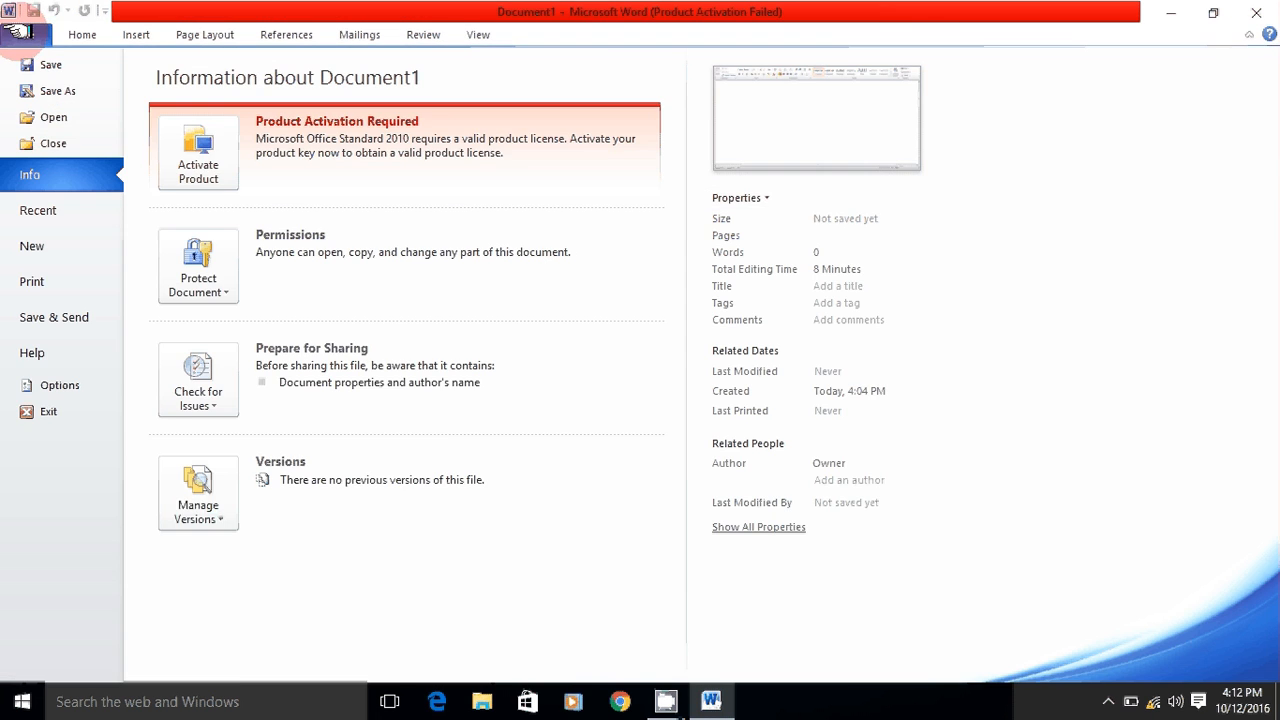
{"action": "left_click", "coordinate": [56, 120]}
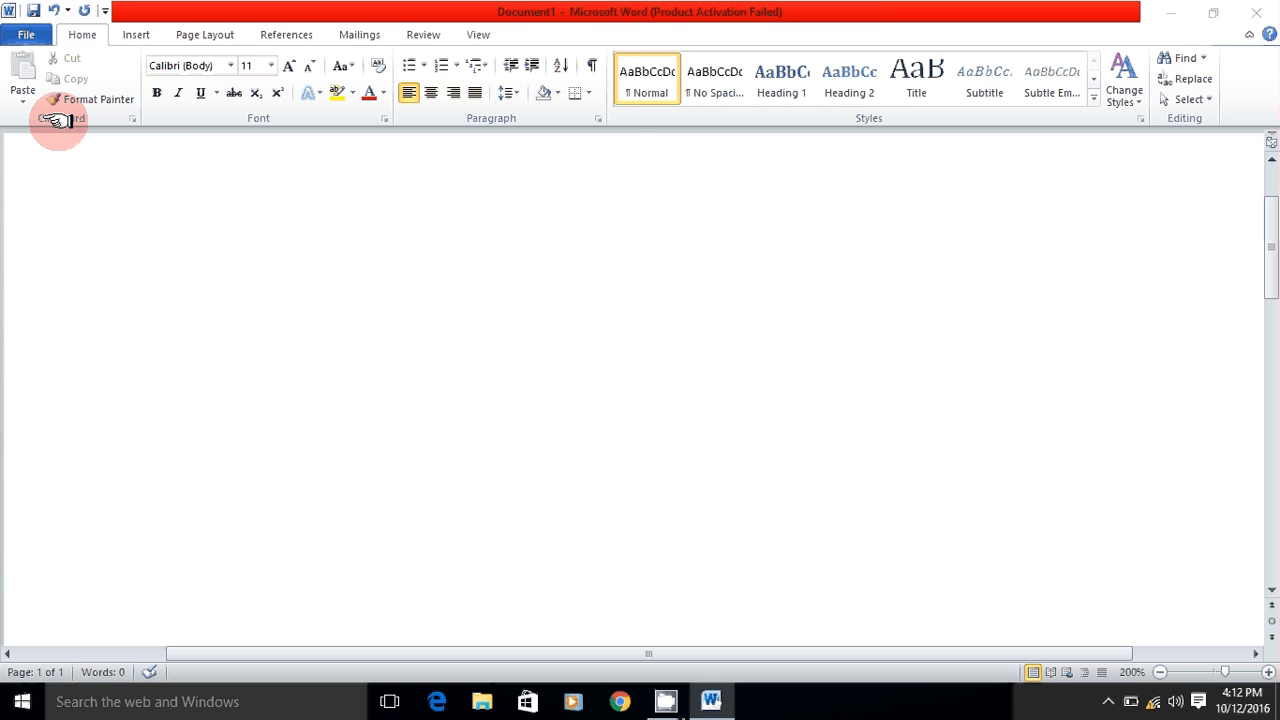
{"action": "left_click", "coordinate": [590, 420]}
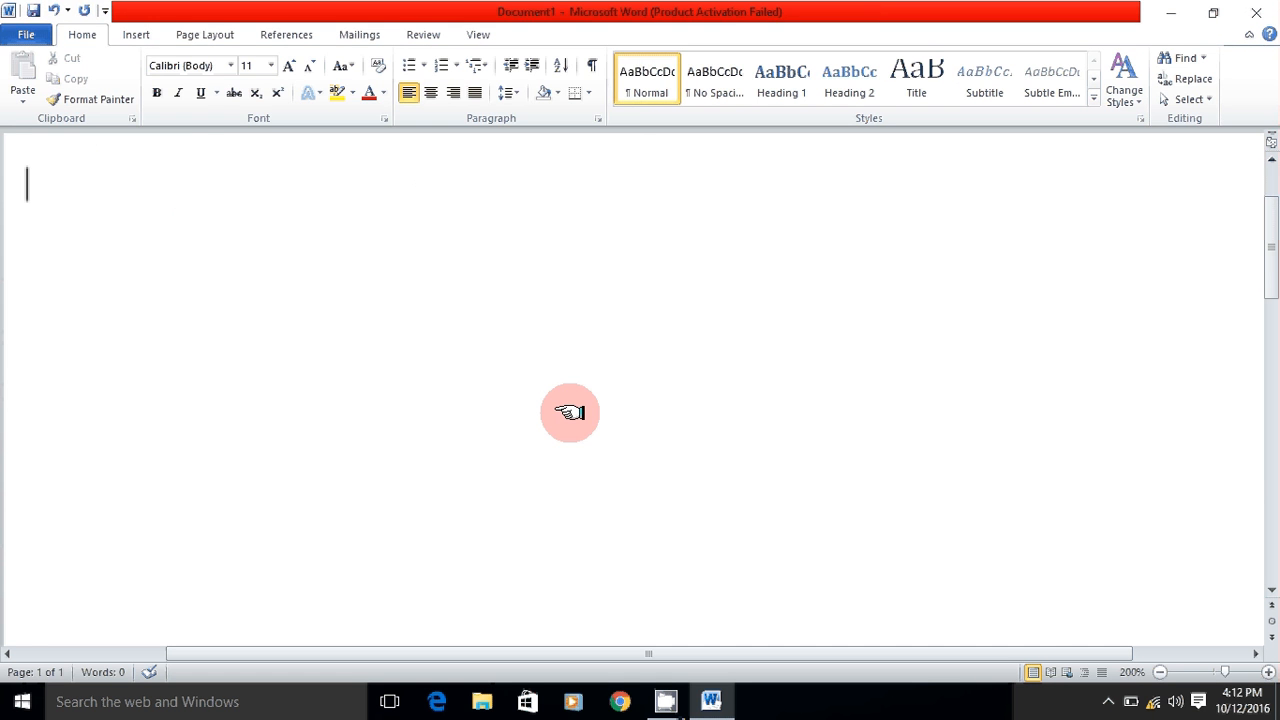
{"action": "left_click", "coordinate": [24, 32]}
{"action": "left_click", "coordinate": [54, 117]}
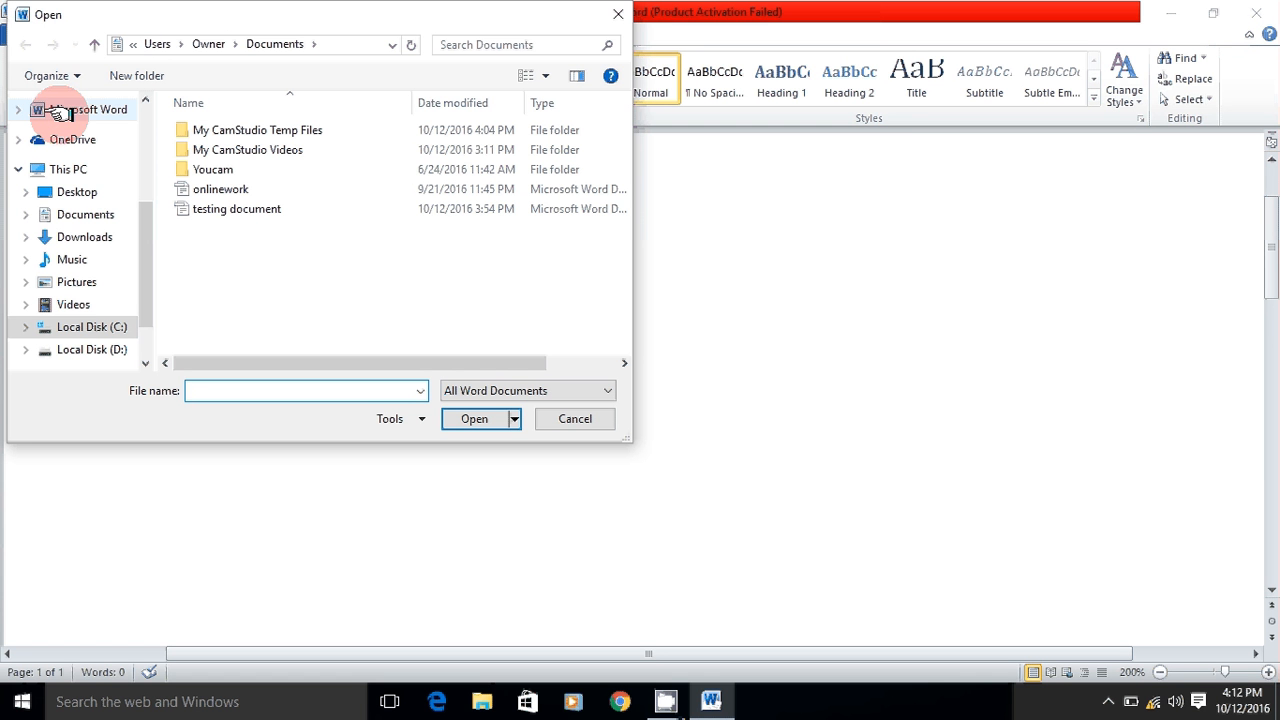
{"action": "left_click", "coordinate": [250, 209]}
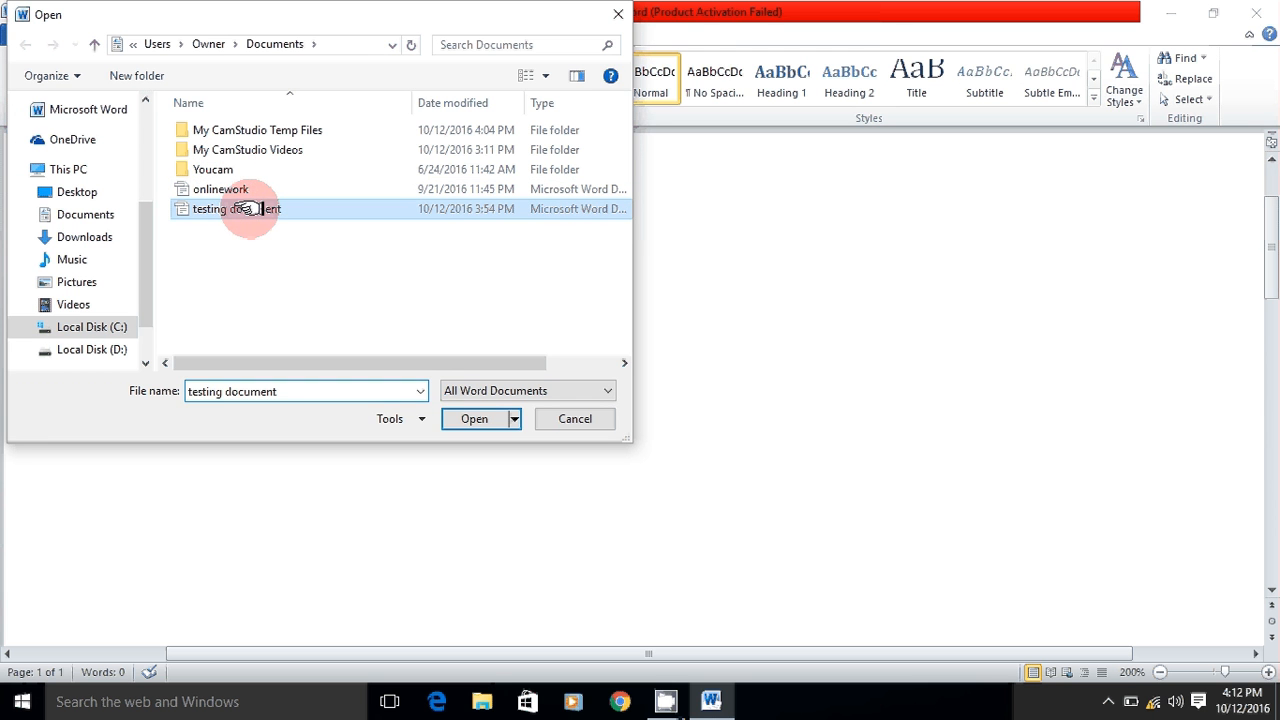
{"action": "left_click", "coordinate": [462, 418]}
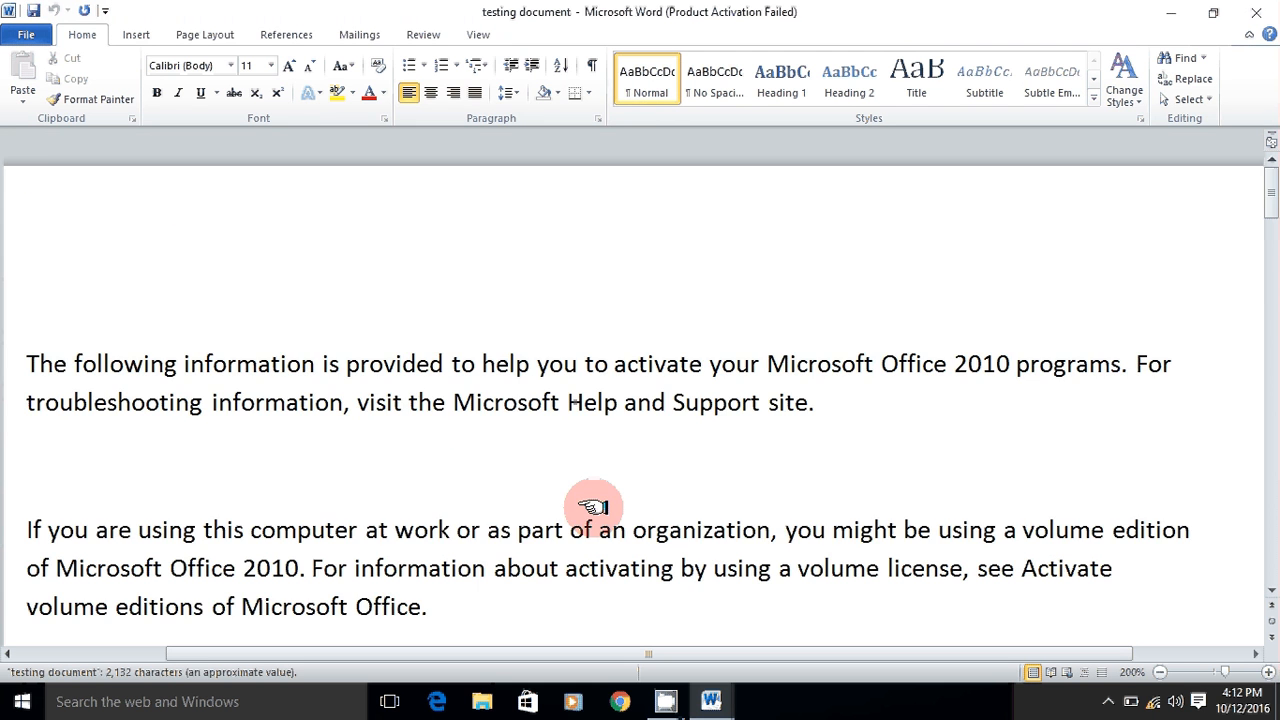
- Insert the picture "yes" from the Downloads folder at the start of the document text
{"action": "scroll", "coordinate": [484, 291], "scroll_direction": "down", "scroll_amount": 5}
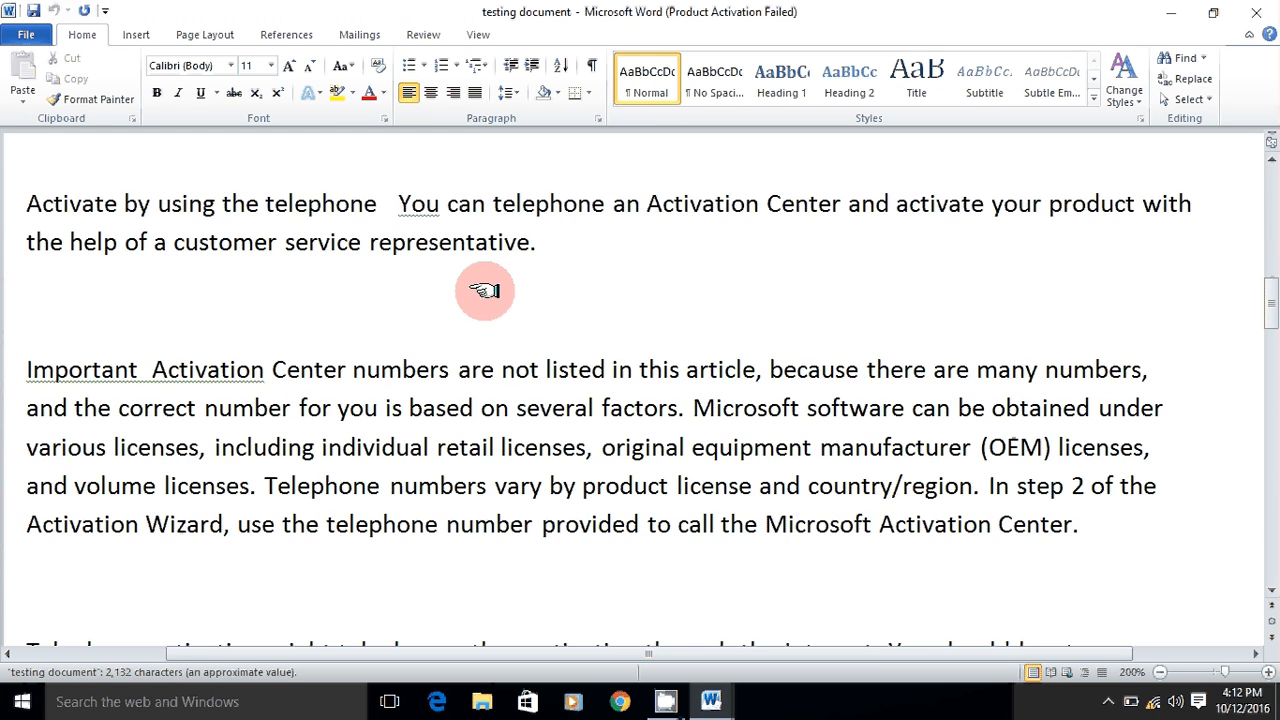
{"action": "scroll", "coordinate": [484, 291], "scroll_direction": "up", "scroll_amount": 8}
{"action": "scroll", "coordinate": [483, 288], "scroll_direction": "down", "scroll_amount": 2}
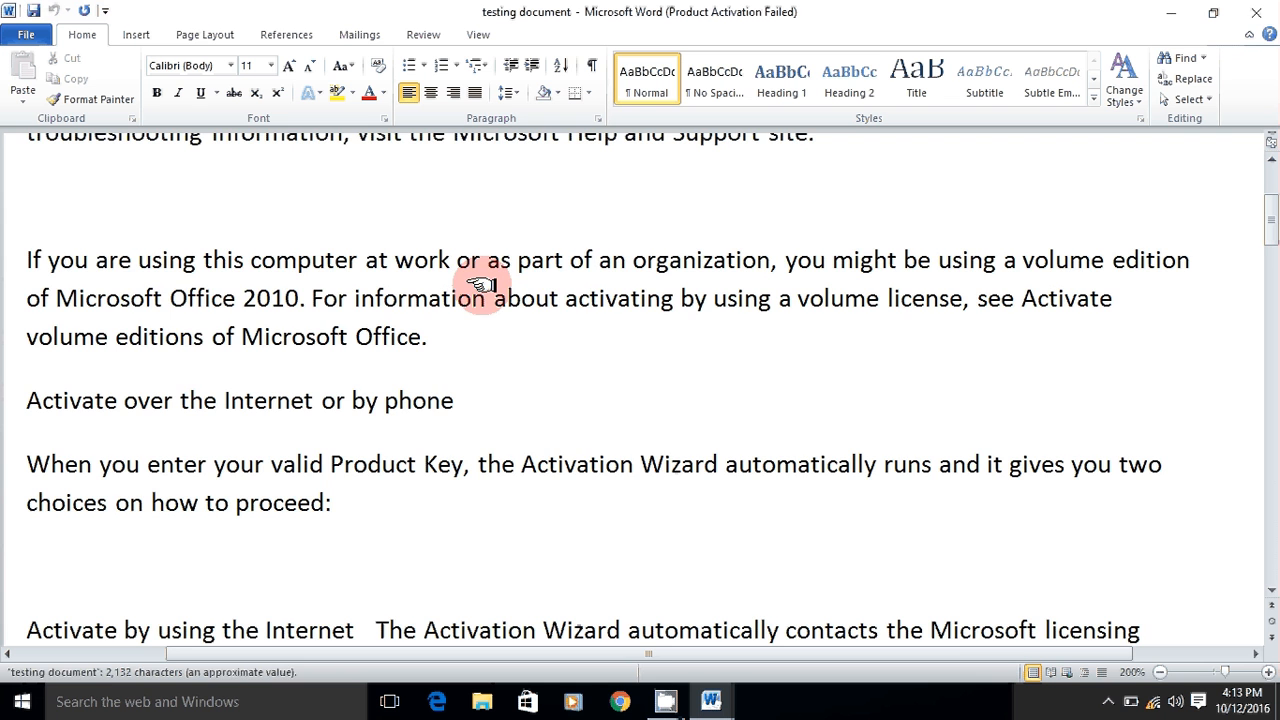
{"action": "scroll", "coordinate": [395, 270], "scroll_direction": "up", "scroll_amount": 1}
{"action": "scroll", "coordinate": [395, 270], "scroll_direction": "up", "scroll_amount": 2}
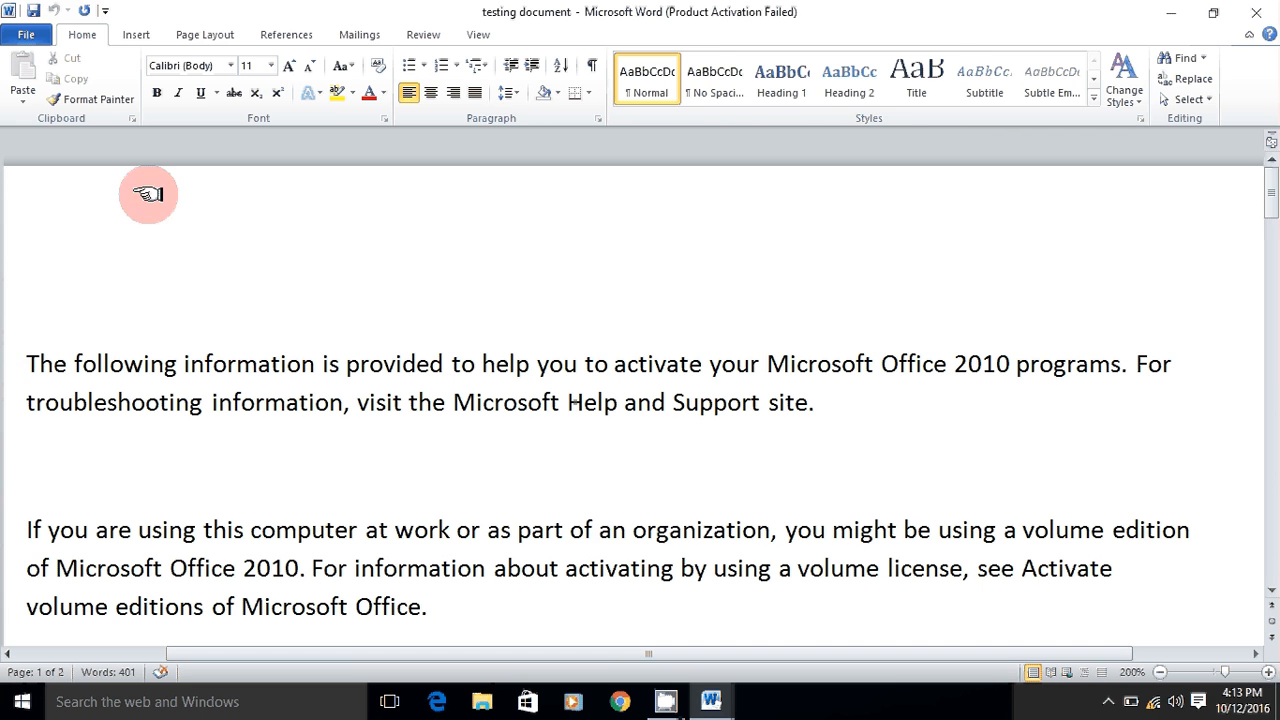
{"action": "left_click", "coordinate": [136, 37]}
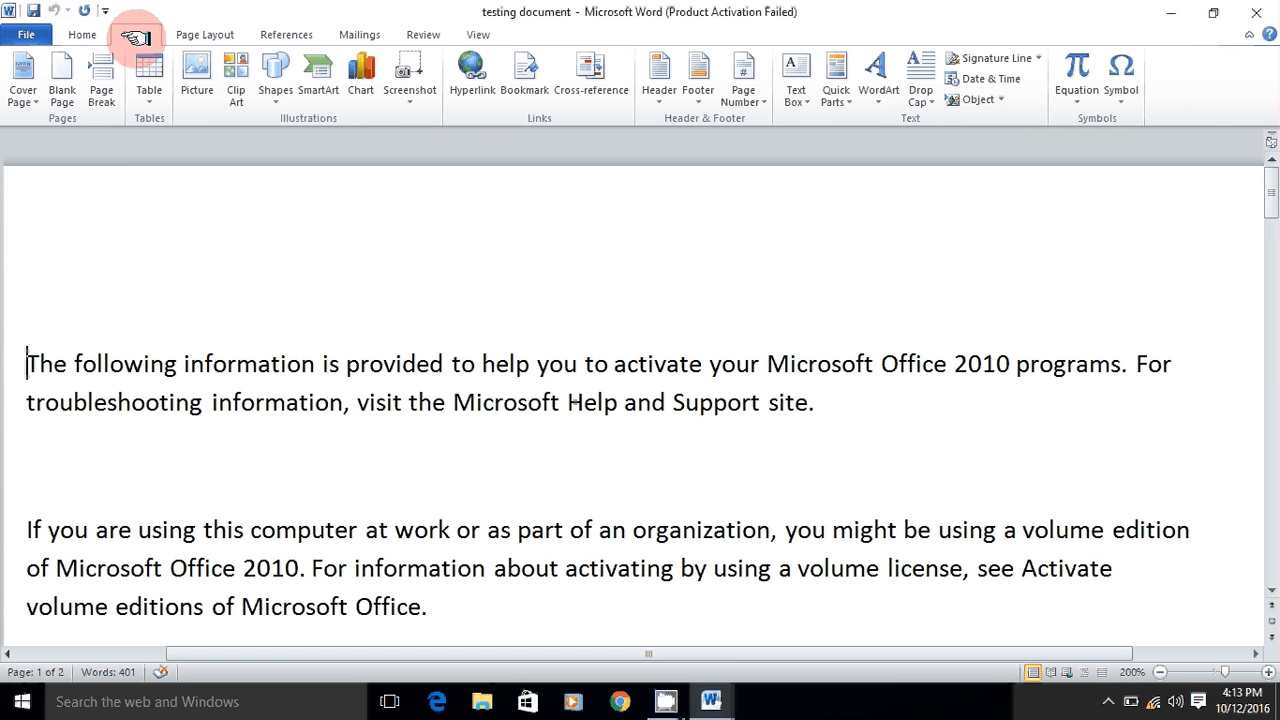
{"action": "left_click", "coordinate": [199, 78]}
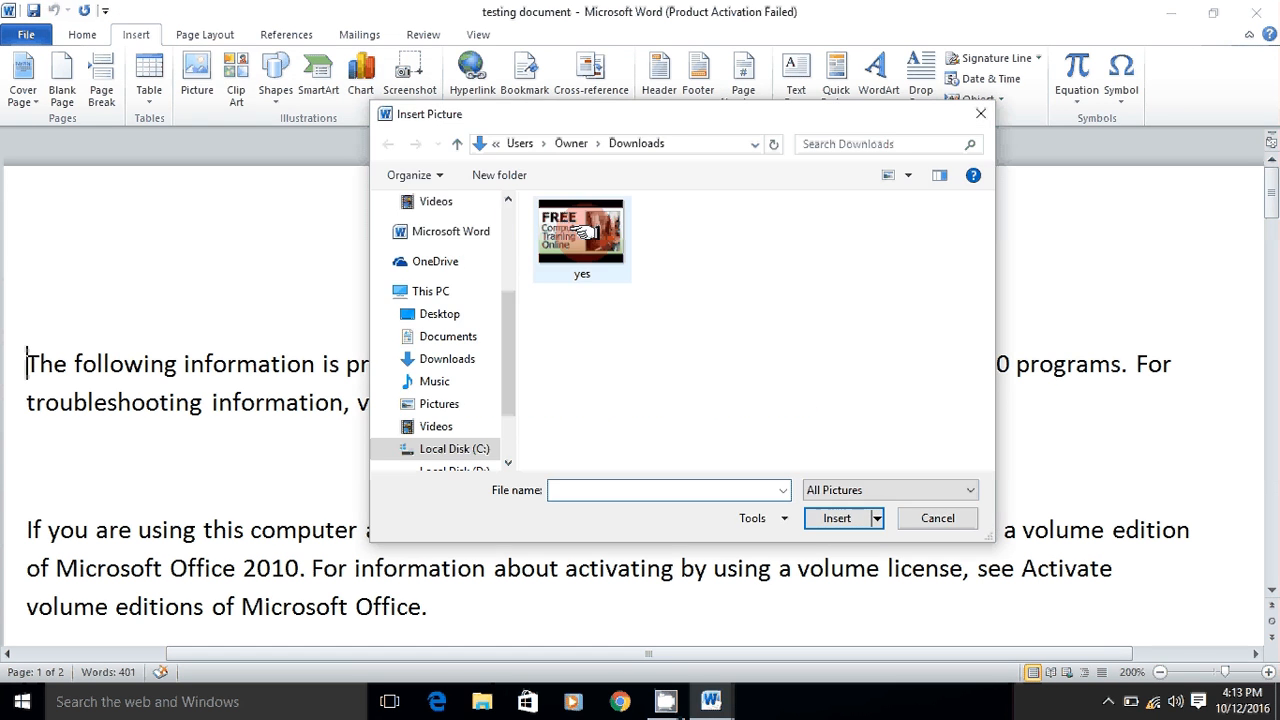
{"action": "left_click", "coordinate": [842, 518]}
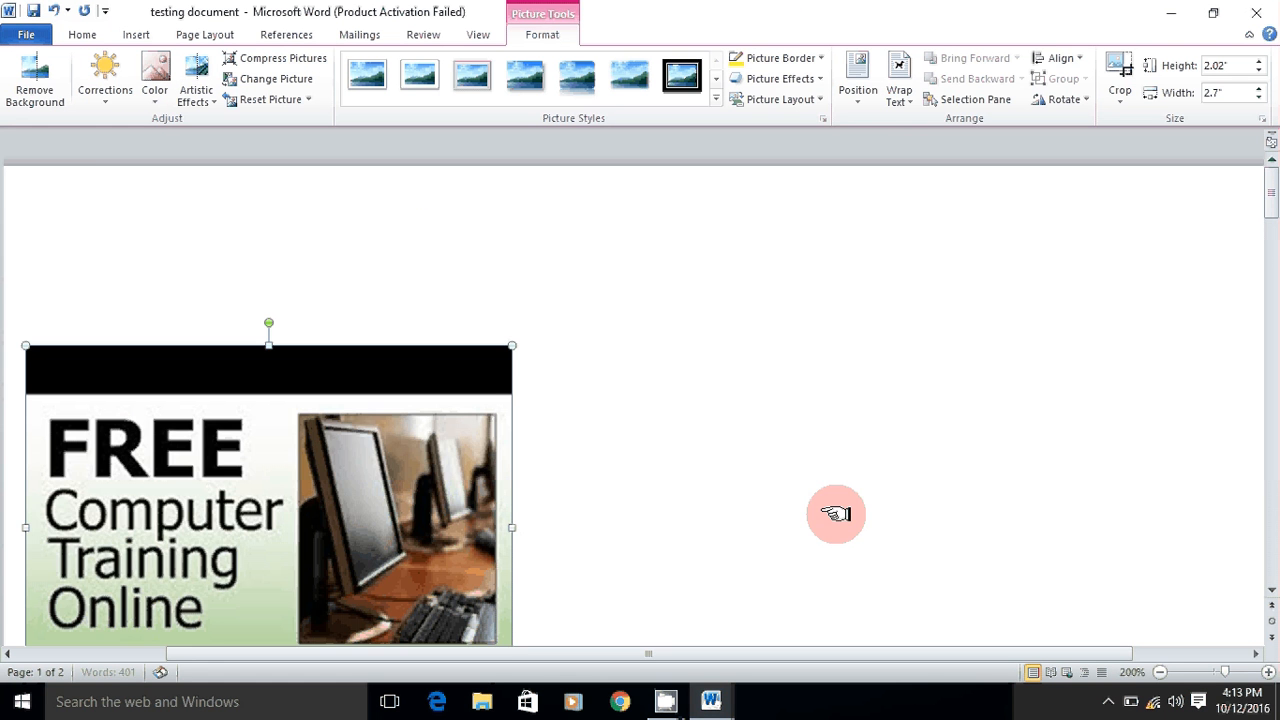
- Position the inserted picture in the middle center of the page with square text wrapping
{"action": "scroll", "coordinate": [836, 514], "scroll_direction": "down", "scroll_amount": 3}
{"action": "scroll", "coordinate": [600, 285], "scroll_direction": "down", "scroll_amount": 5}
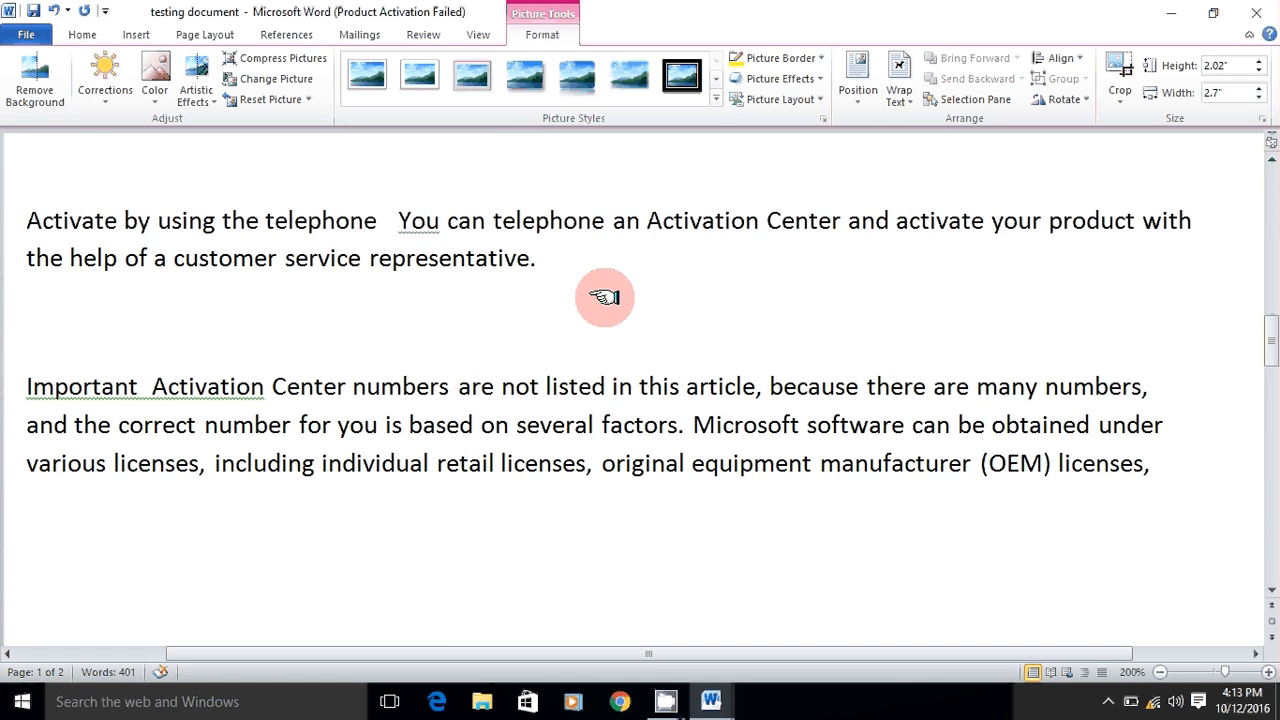
{"action": "scroll", "coordinate": [604, 297], "scroll_direction": "up", "scroll_amount": 10}
{"action": "scroll", "coordinate": [604, 296], "scroll_direction": "up", "scroll_amount": 4}
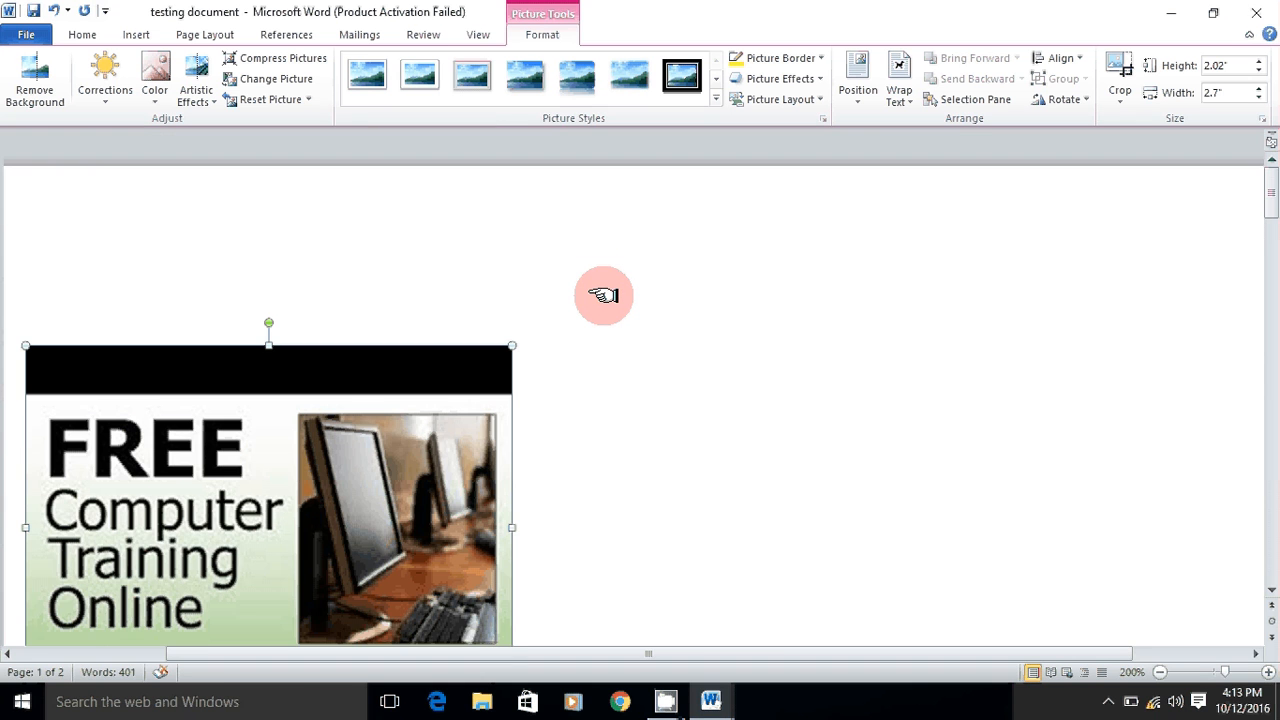
{"action": "scroll", "coordinate": [604, 296], "scroll_direction": "down", "scroll_amount": 1}
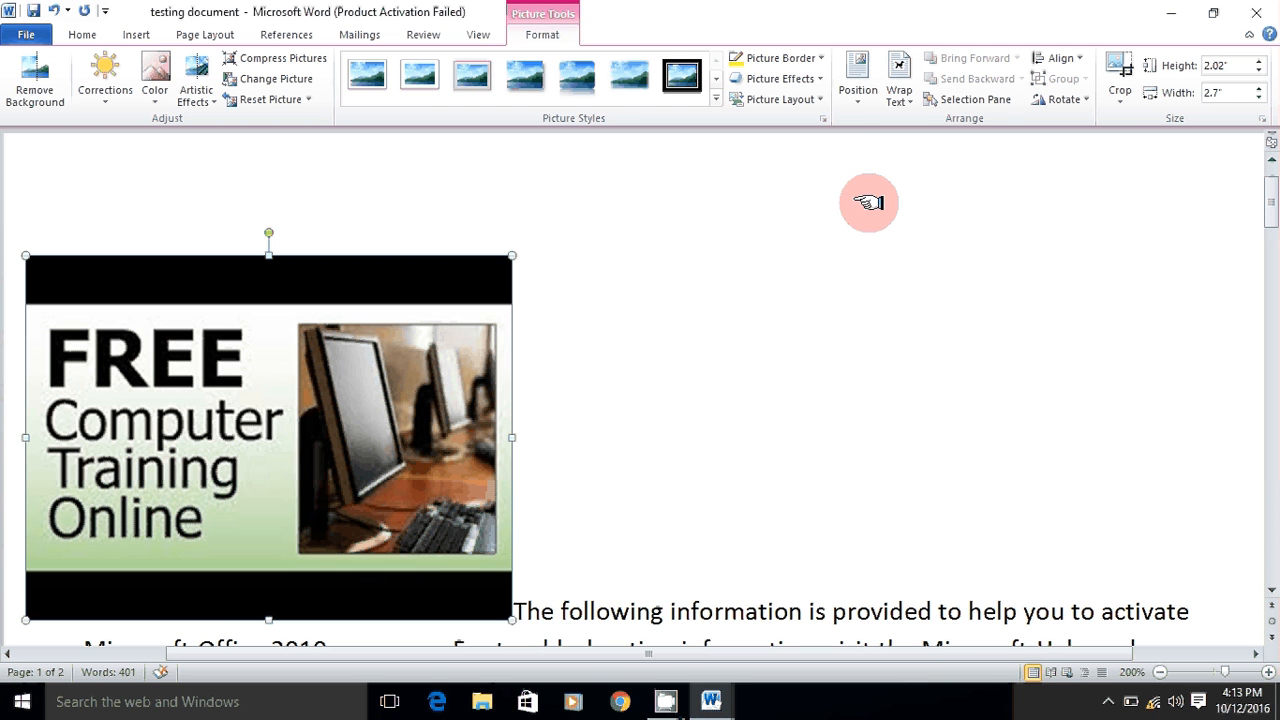
{"action": "left_click", "coordinate": [860, 100]}
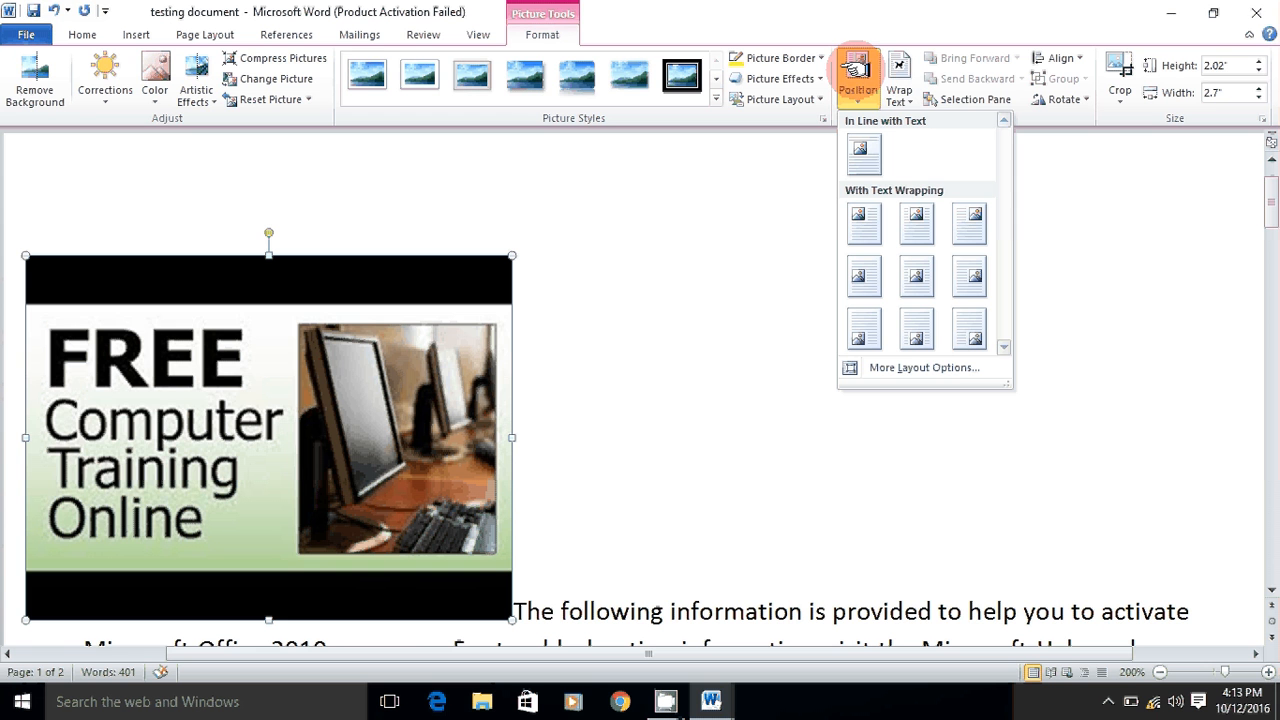
{"action": "left_click", "coordinate": [916, 278]}
- Examine where the picture sits on the page and how the surrounding text wraps around it
{"action": "scroll", "coordinate": [977, 549], "scroll_direction": "down", "scroll_amount": 2}
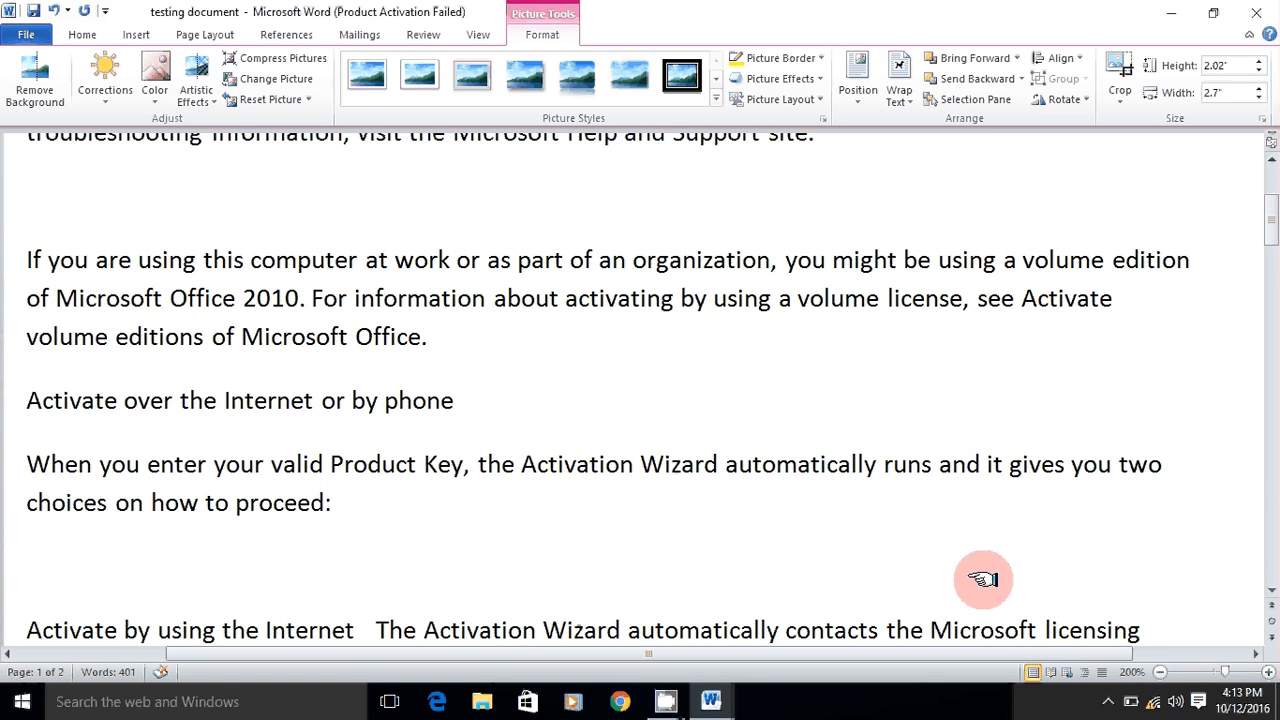
{"action": "scroll", "coordinate": [983, 580], "scroll_direction": "down", "scroll_amount": 3}
{"action": "scroll", "coordinate": [990, 574], "scroll_direction": "down", "scroll_amount": 5}
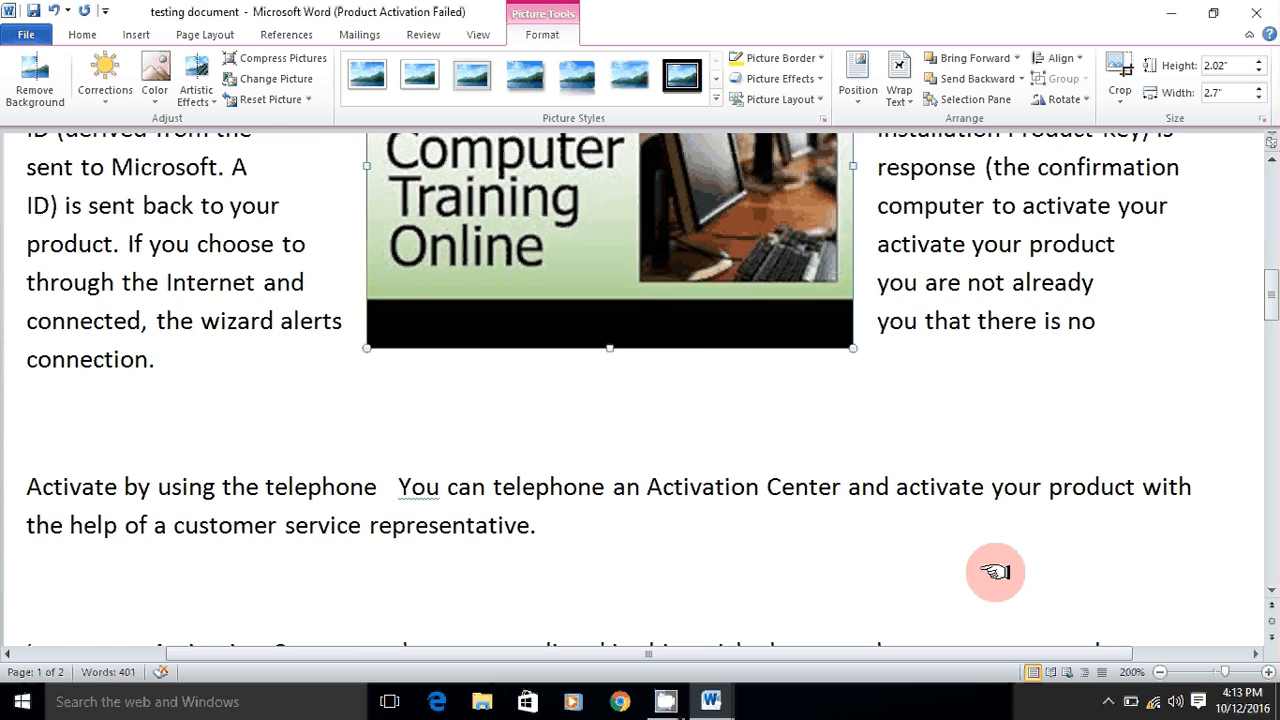
{"action": "scroll", "coordinate": [995, 571], "scroll_direction": "down", "scroll_amount": 5}
{"action": "scroll", "coordinate": [995, 570], "scroll_direction": "up", "scroll_amount": 4}
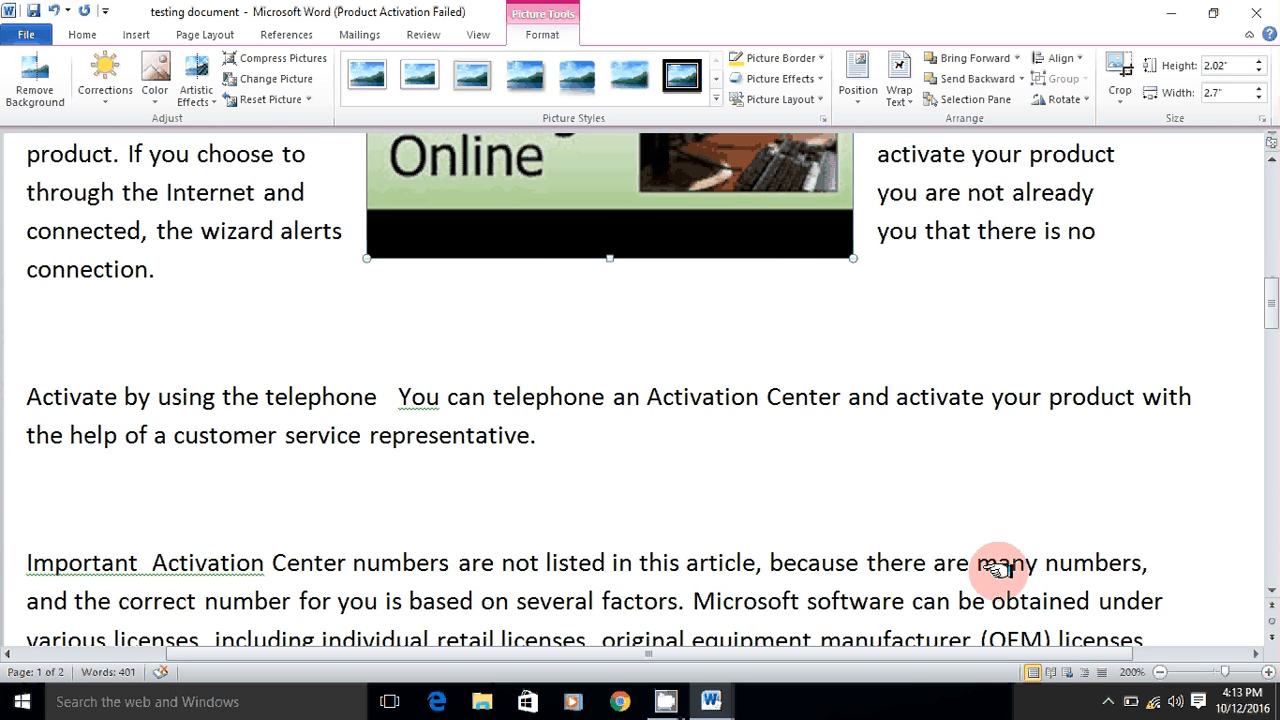
{"action": "scroll", "coordinate": [995, 568], "scroll_direction": "up", "scroll_amount": 4}
{"action": "scroll", "coordinate": [998, 570], "scroll_direction": "up", "scroll_amount": 7}
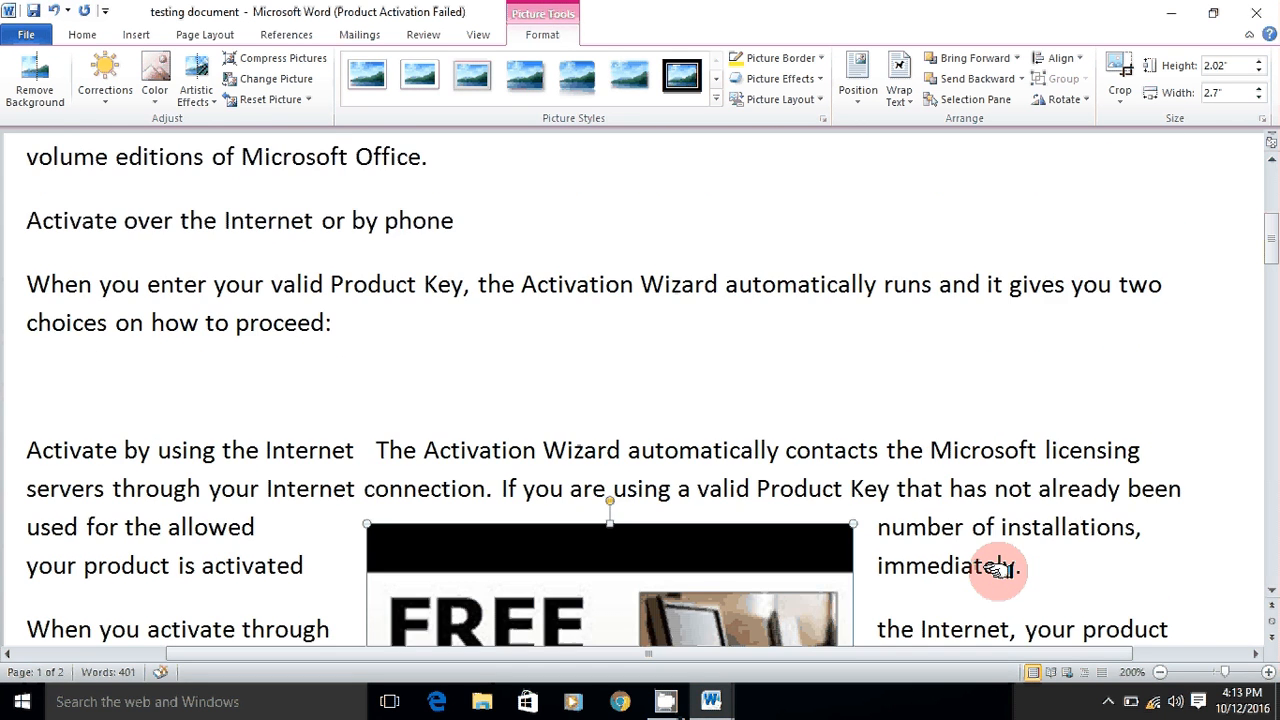
{"action": "scroll", "coordinate": [998, 571], "scroll_direction": "down", "scroll_amount": 3}
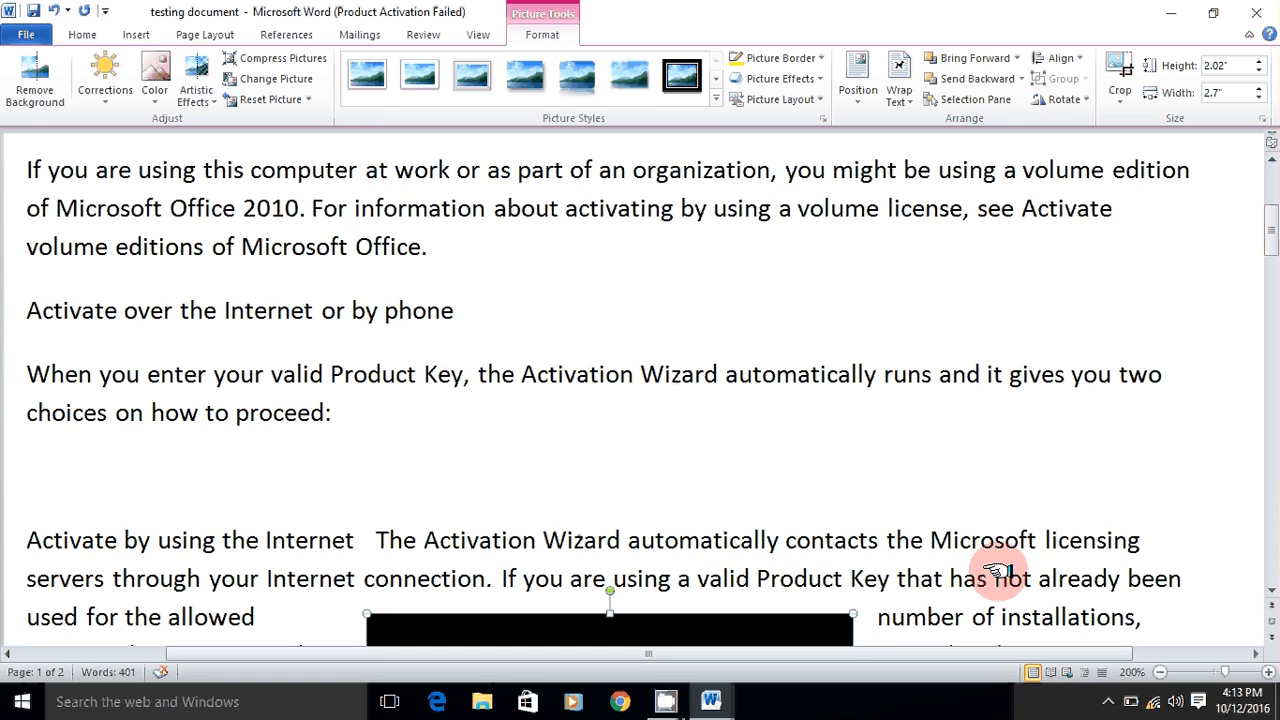
{"action": "scroll", "coordinate": [998, 570], "scroll_direction": "down", "scroll_amount": 4}
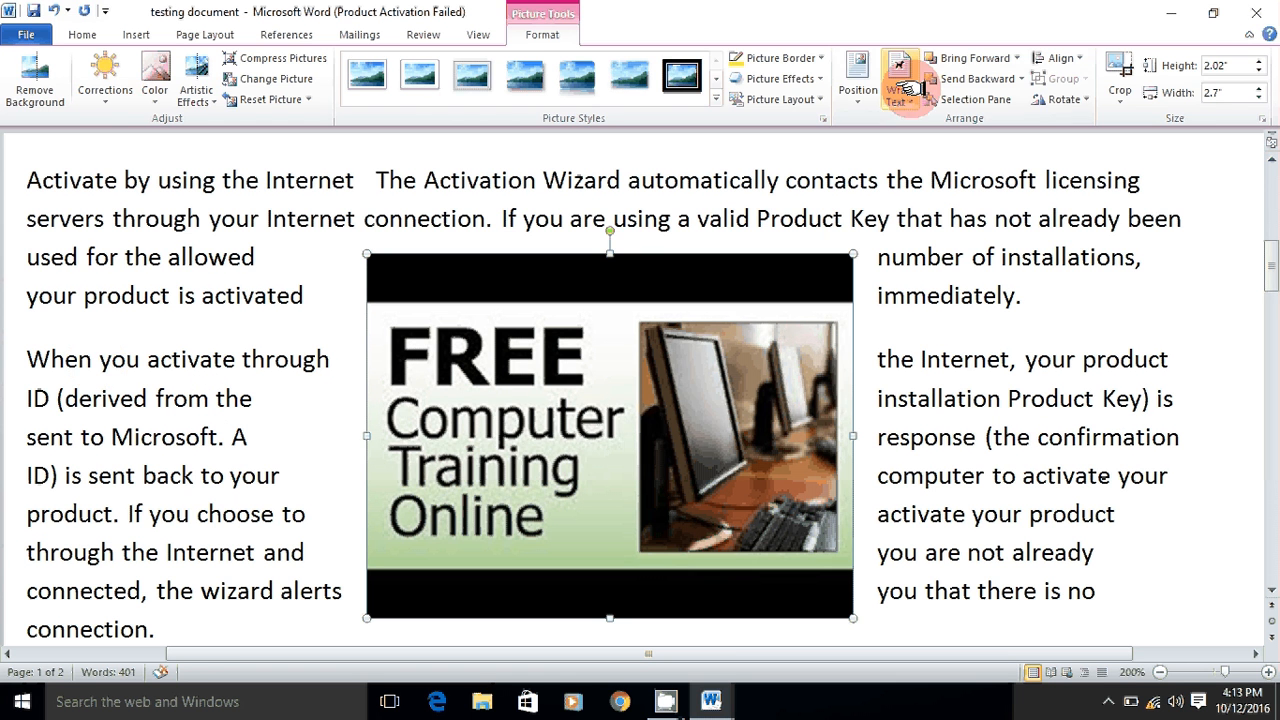
- Preview other page positions and text wrapping options for the picture, such as Top Right, Middle Left and Through
{"action": "left_click", "coordinate": [858, 88]}
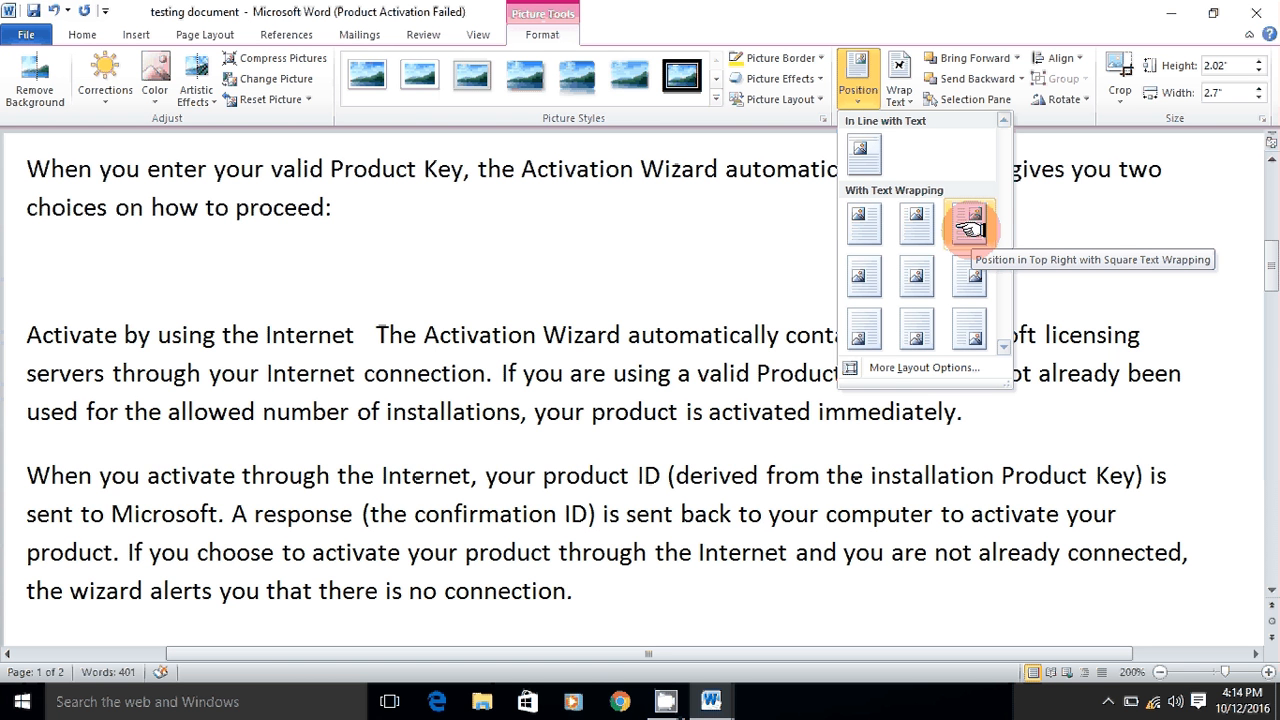
{"action": "left_click", "coordinate": [868, 279]}
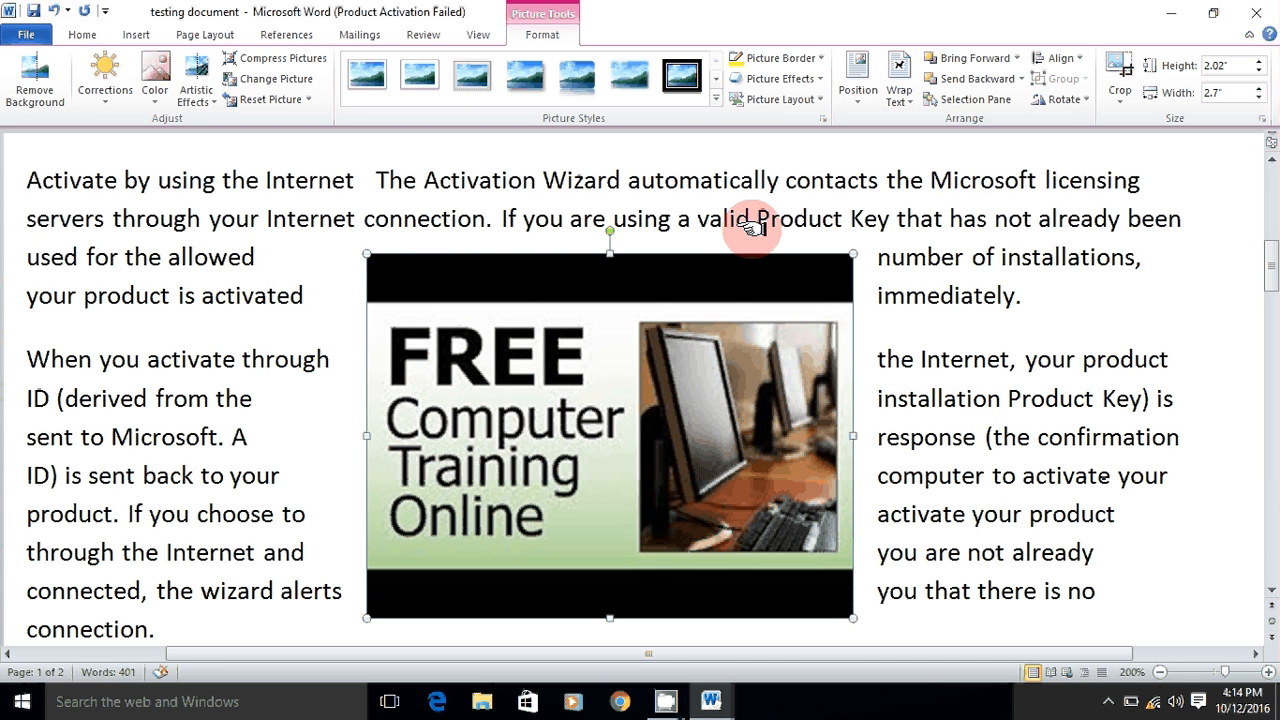
{"action": "left_click", "coordinate": [900, 100]}
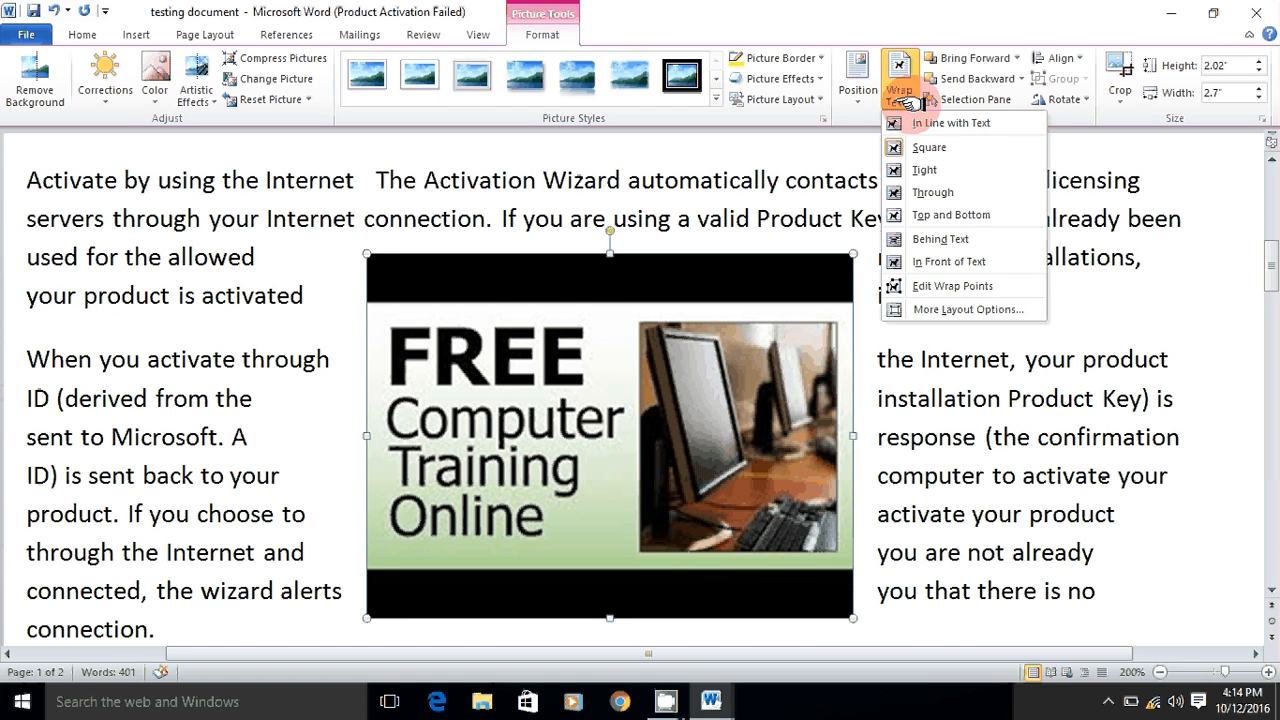
{"action": "left_click", "coordinate": [968, 193]}
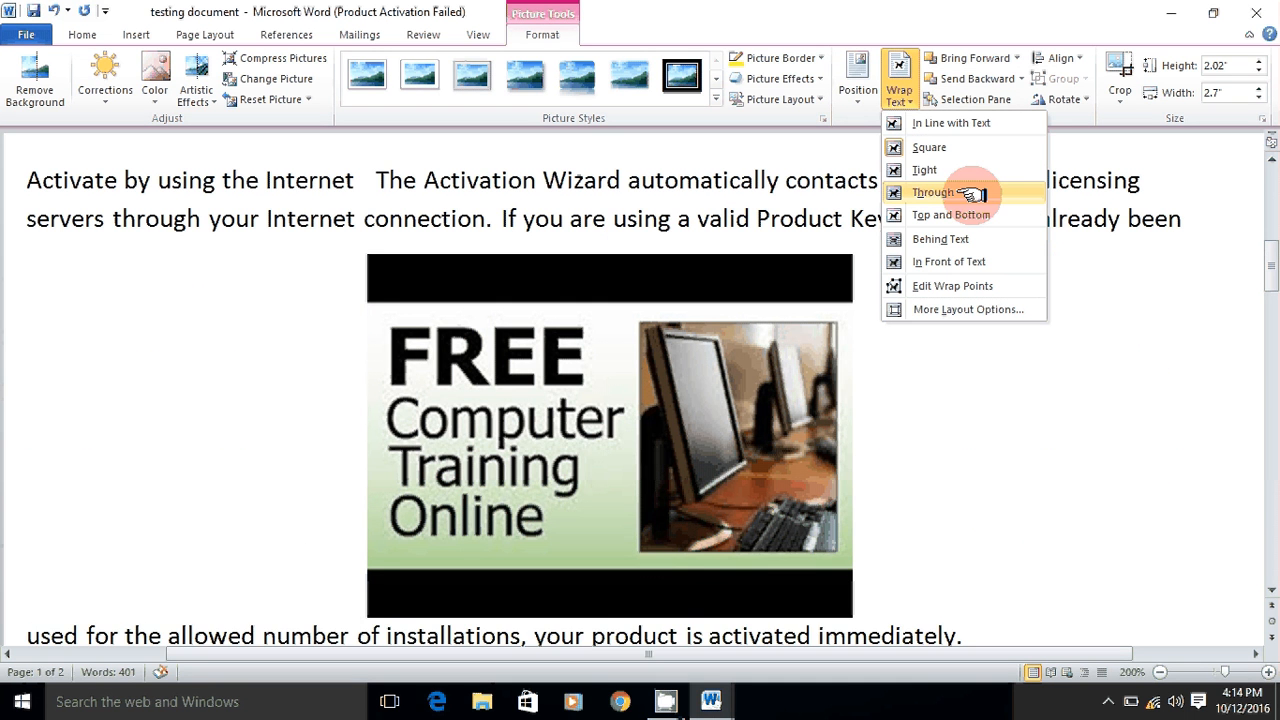
{"action": "left_click", "coordinate": [1236, 285]}
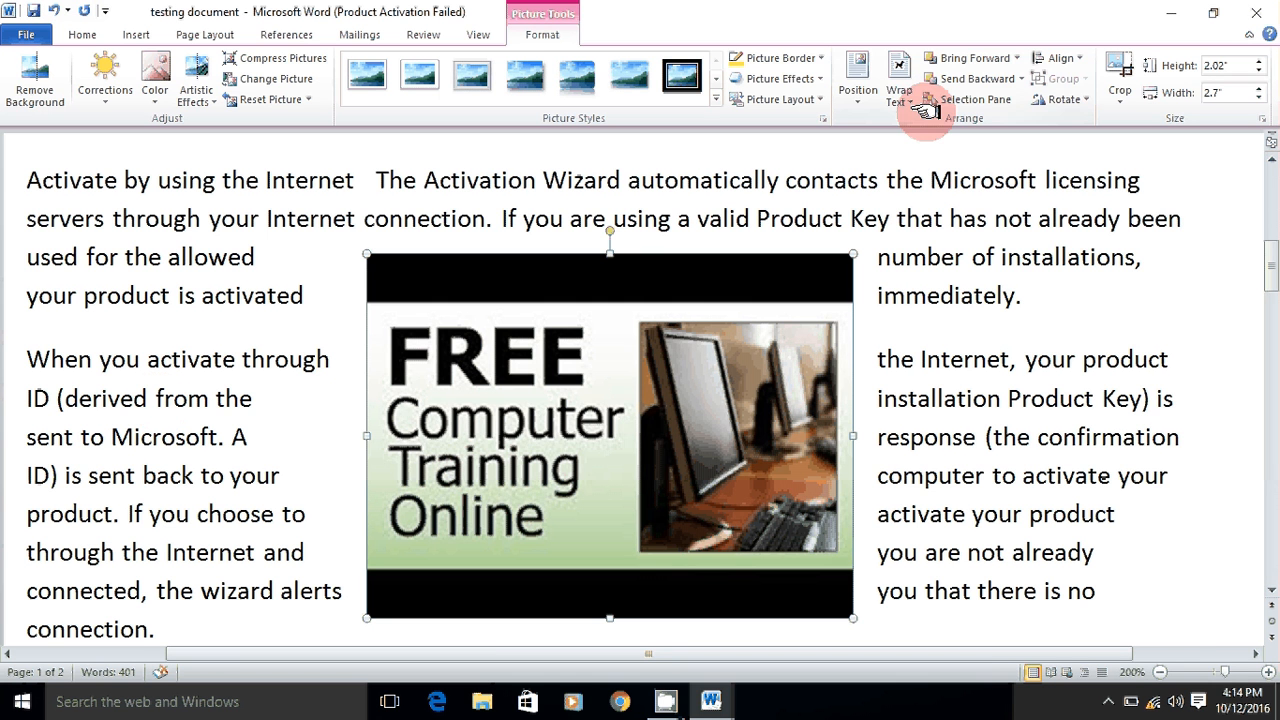
- Show the Selection and Visibility pane and set the picture's text wrapping to Square
{"action": "left_click", "coordinate": [960, 99]}
{"action": "left_click", "coordinate": [900, 90]}
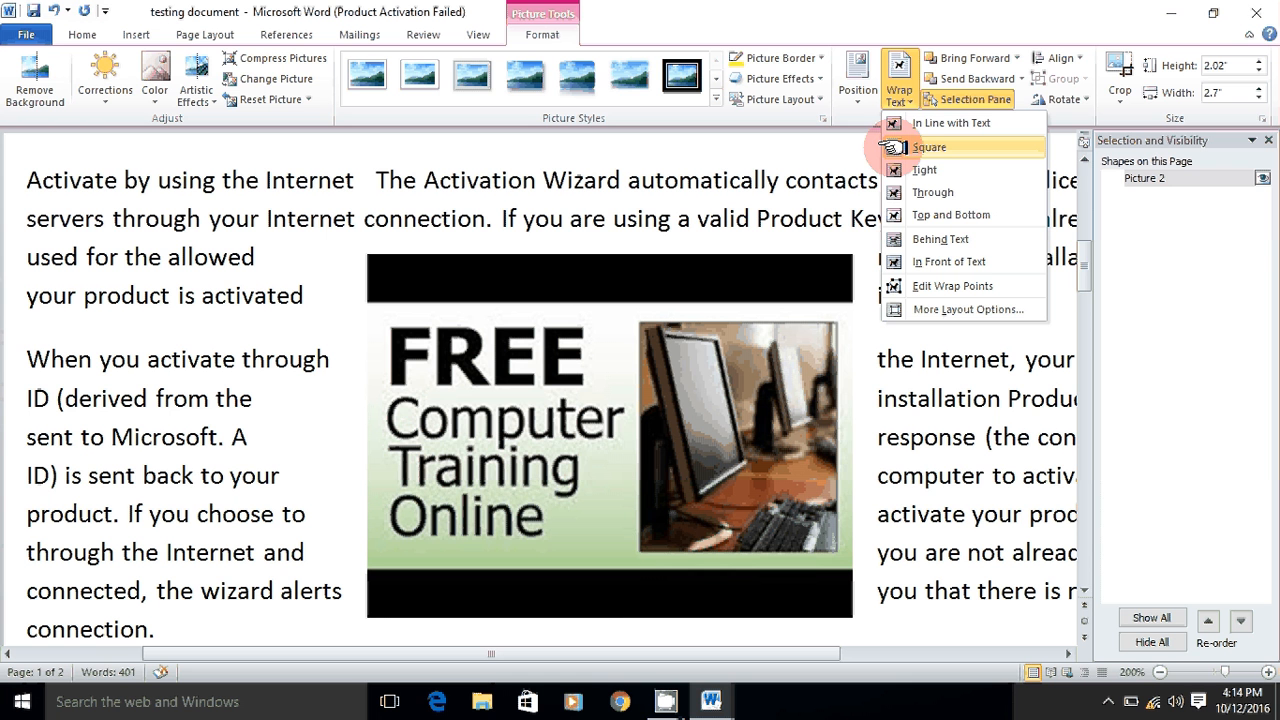
{"action": "left_click", "coordinate": [914, 146]}
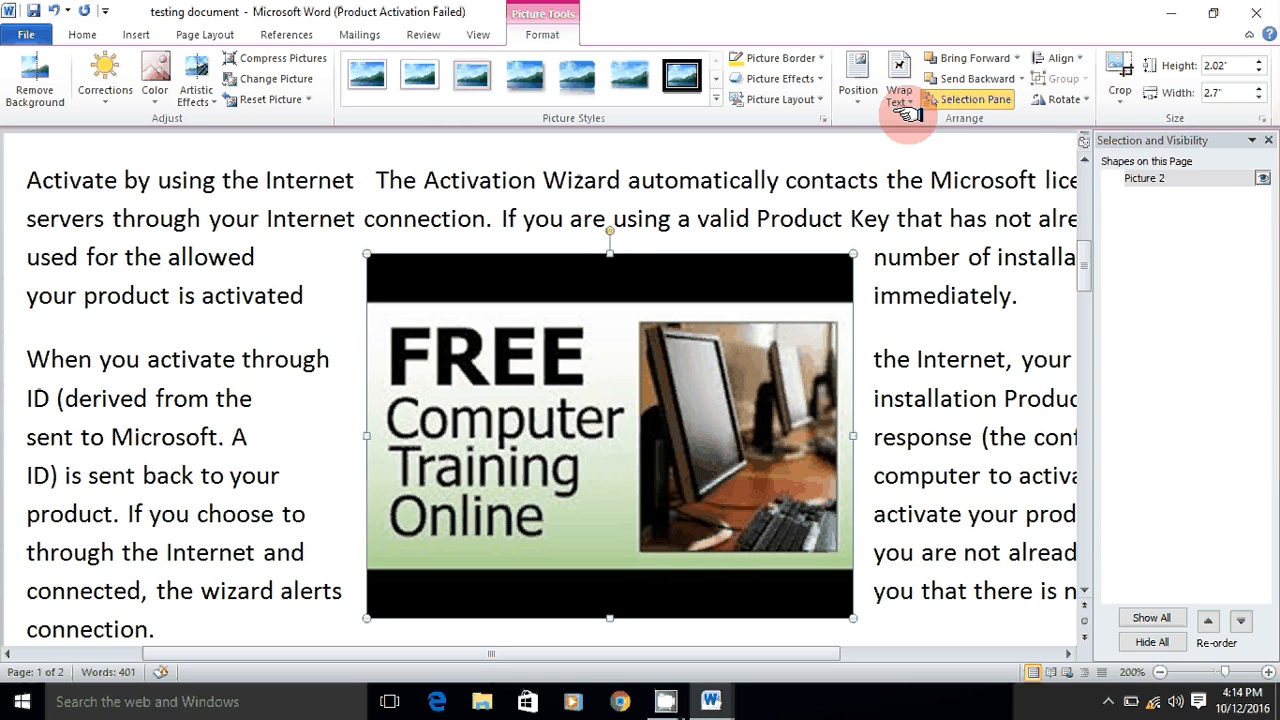
- Set the picture's text wrapping to In Line with Text and check the page layout
{"action": "left_click", "coordinate": [904, 108]}
{"action": "left_click", "coordinate": [918, 124]}
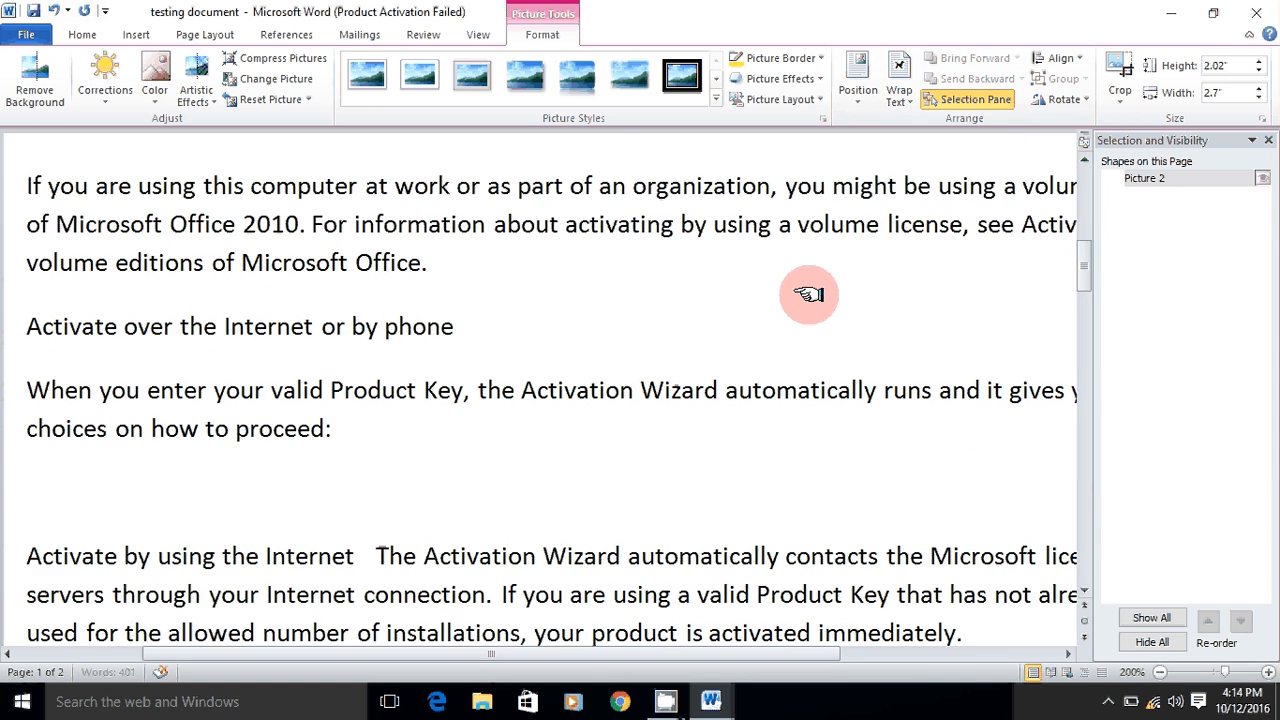
{"action": "scroll", "coordinate": [815, 300], "scroll_direction": "down", "scroll_amount": 5}
{"action": "scroll", "coordinate": [822, 306], "scroll_direction": "down", "scroll_amount": 2}
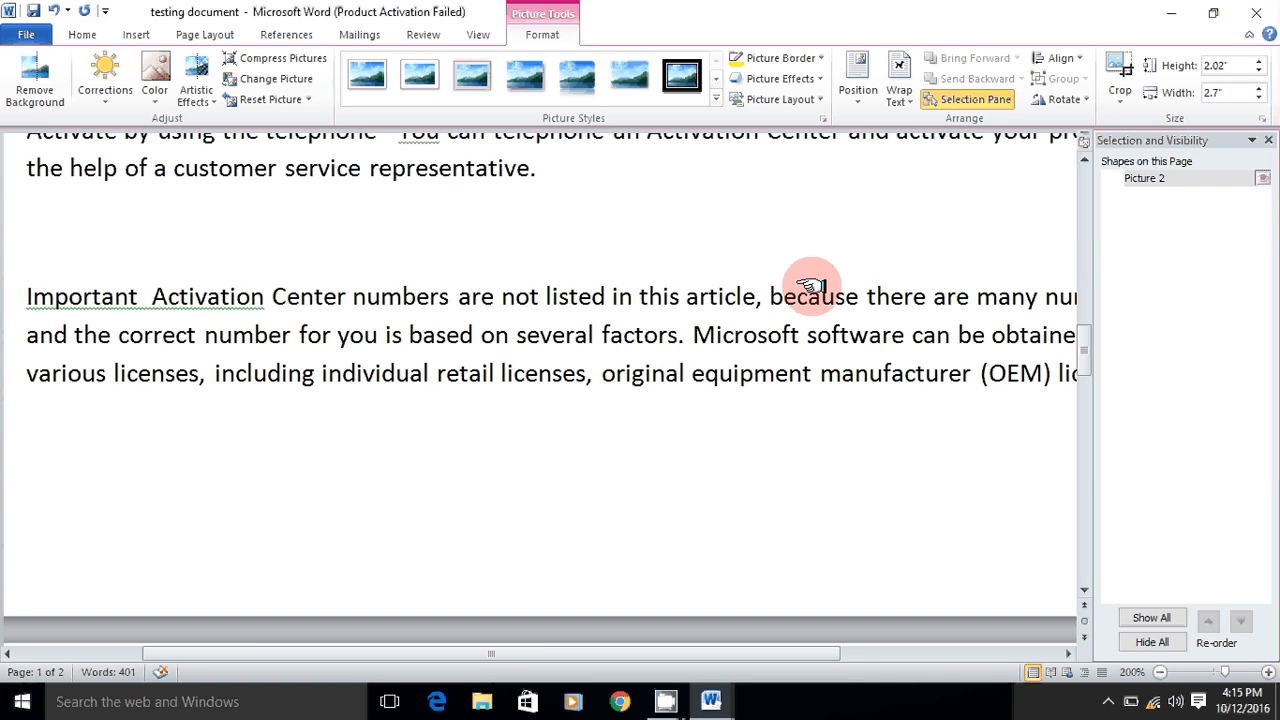
- Set the text wrapping of the picture at the start of the document to Top and Bottom
{"action": "scroll", "coordinate": [814, 271], "scroll_direction": "up", "scroll_amount": 6}
{"action": "scroll", "coordinate": [812, 285], "scroll_direction": "up", "scroll_amount": 5}
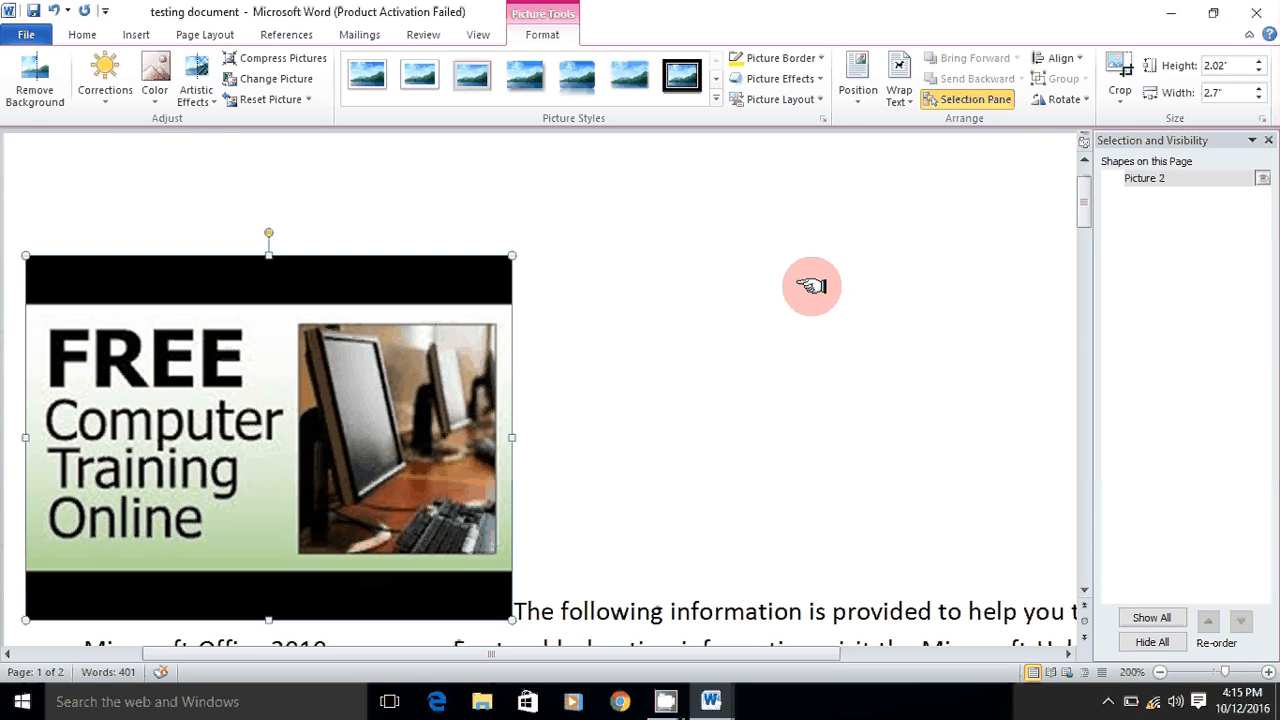
{"action": "left_click", "coordinate": [898, 96]}
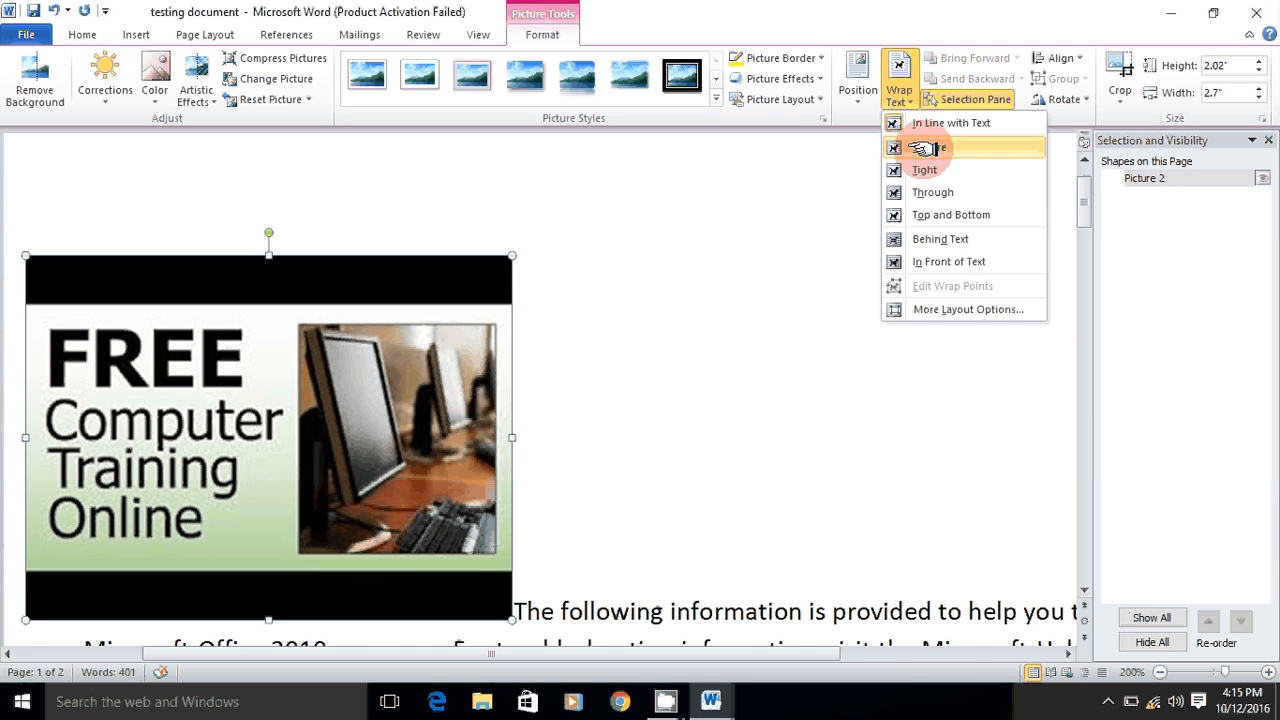
{"action": "left_click", "coordinate": [926, 214]}
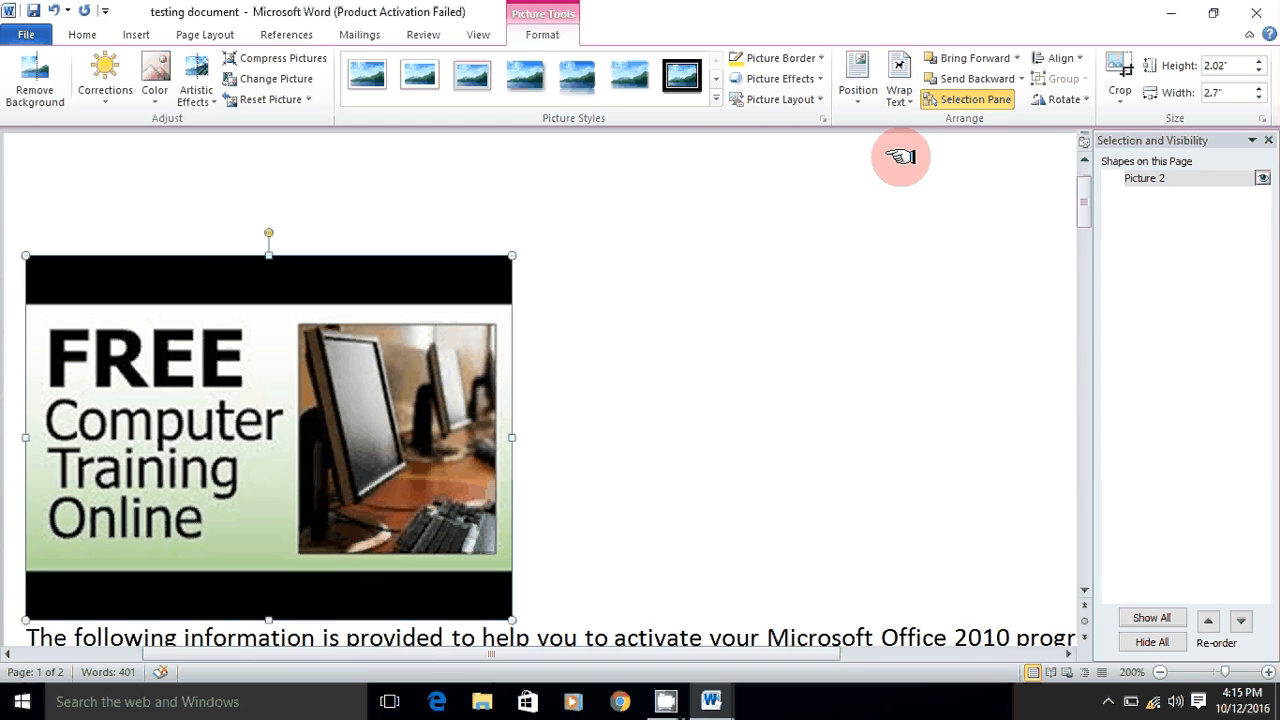
- Position the picture in the middle center of the page with square text wrapping and check its placement
{"action": "left_click", "coordinate": [858, 80]}
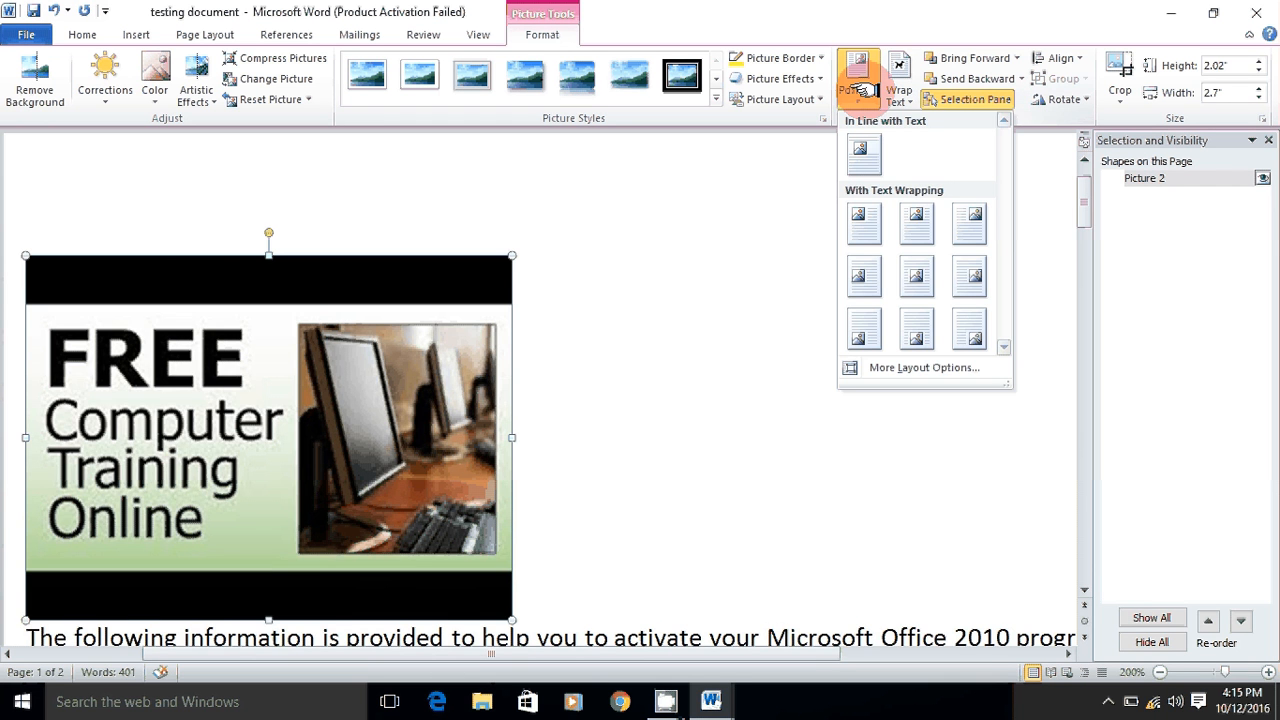
{"action": "left_click", "coordinate": [916, 276]}
{"action": "scroll", "coordinate": [757, 320], "scroll_direction": "down", "scroll_amount": 6}
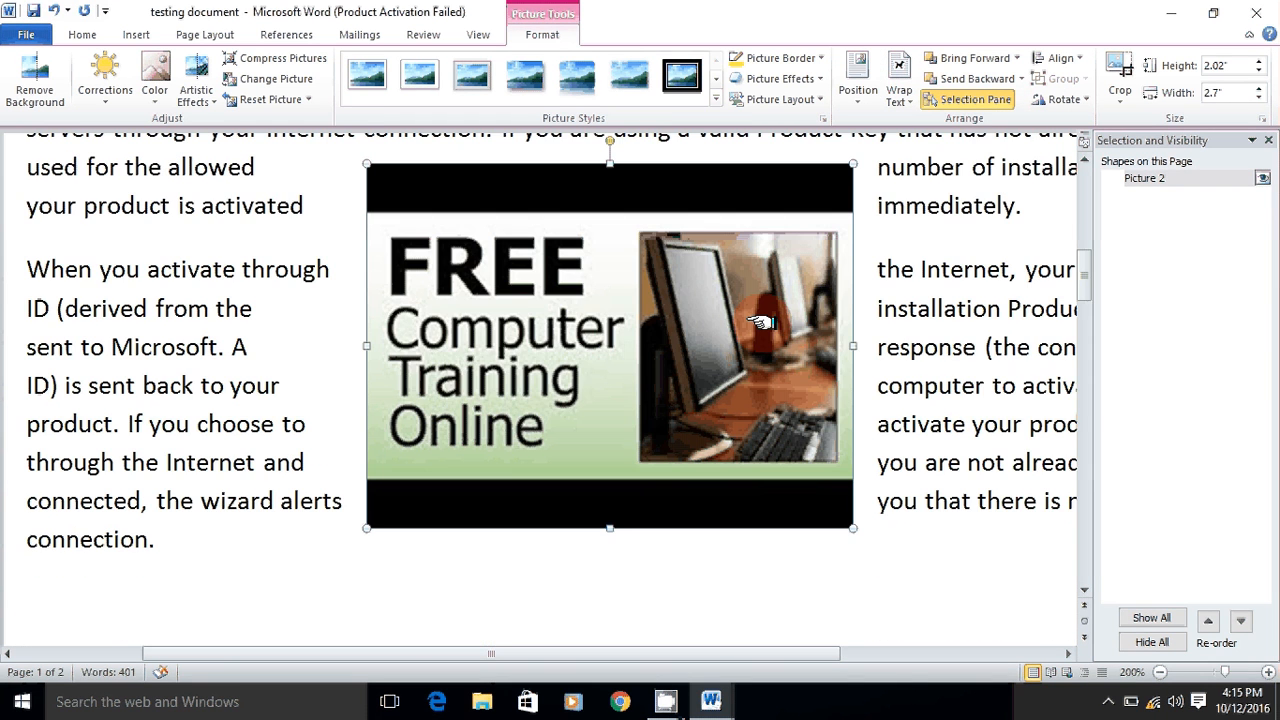
{"action": "scroll", "coordinate": [760, 322], "scroll_direction": "up", "scroll_amount": 1}
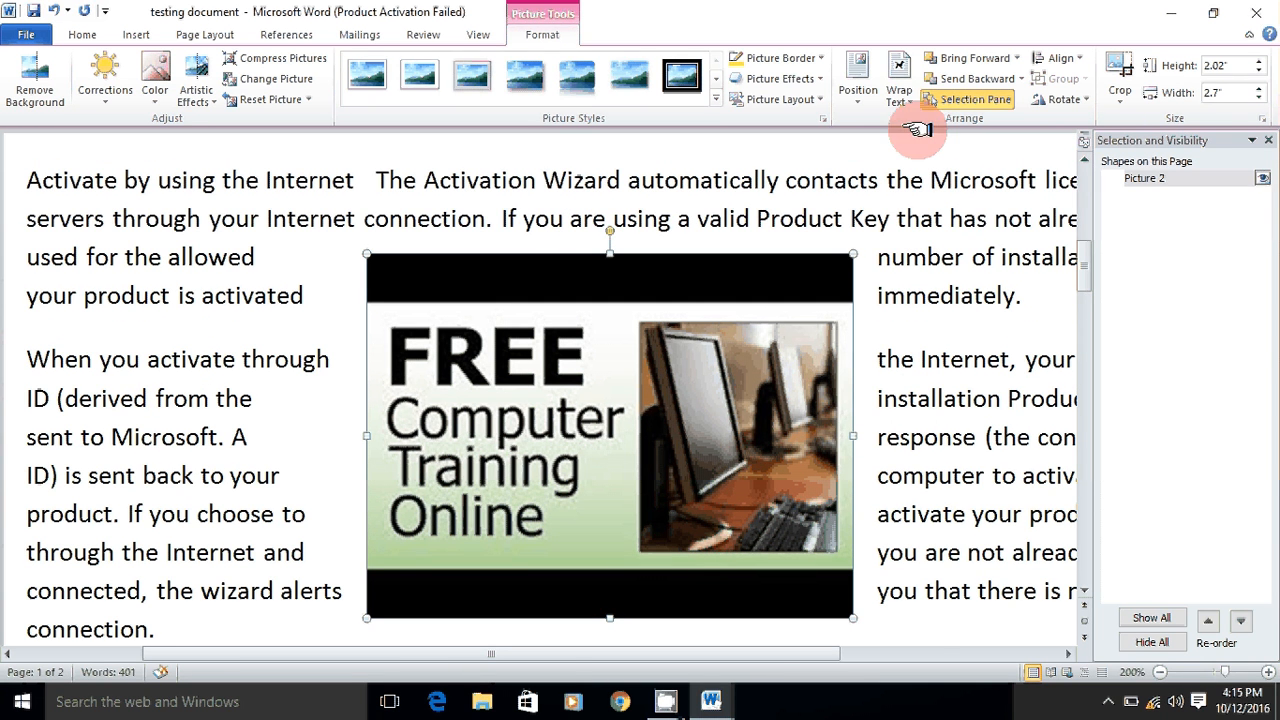
- Set the centered picture's text wrapping to Top and Bottom, and preview the In Front of Text option without applying it
{"action": "left_click", "coordinate": [900, 95]}
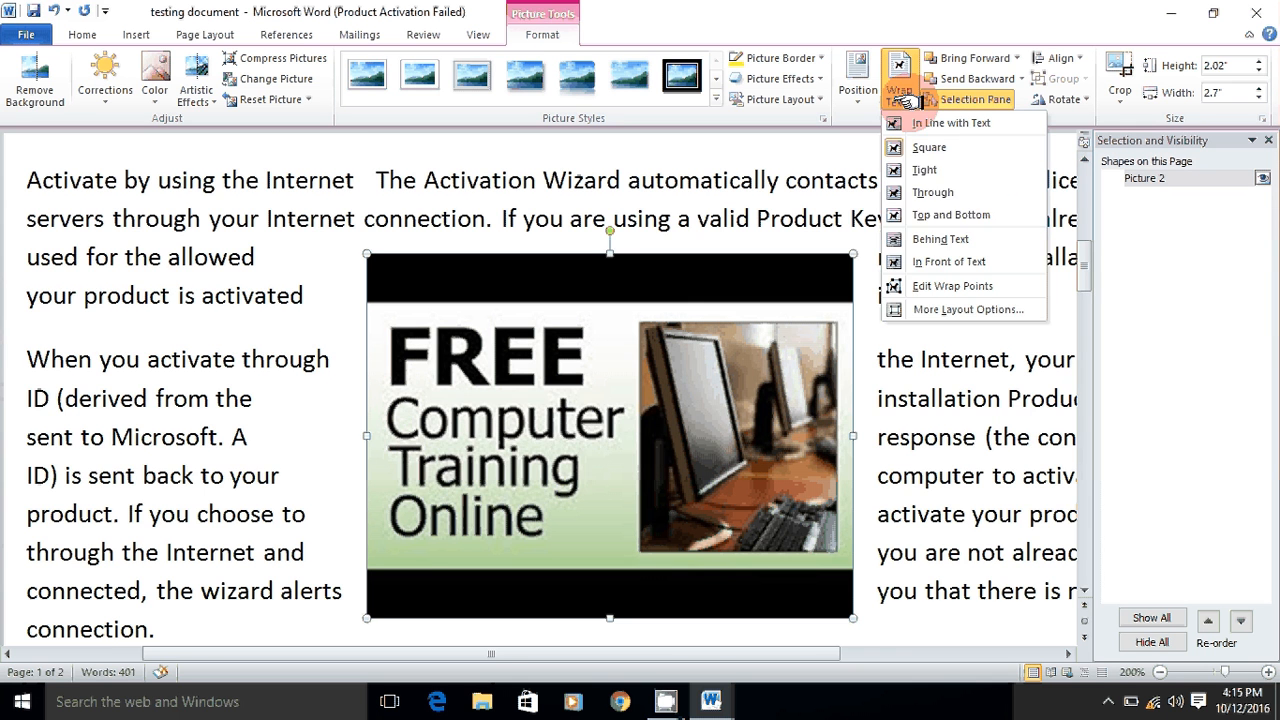
{"action": "left_click", "coordinate": [941, 216]}
{"action": "scroll", "coordinate": [923, 420], "scroll_direction": "down", "scroll_amount": 2}
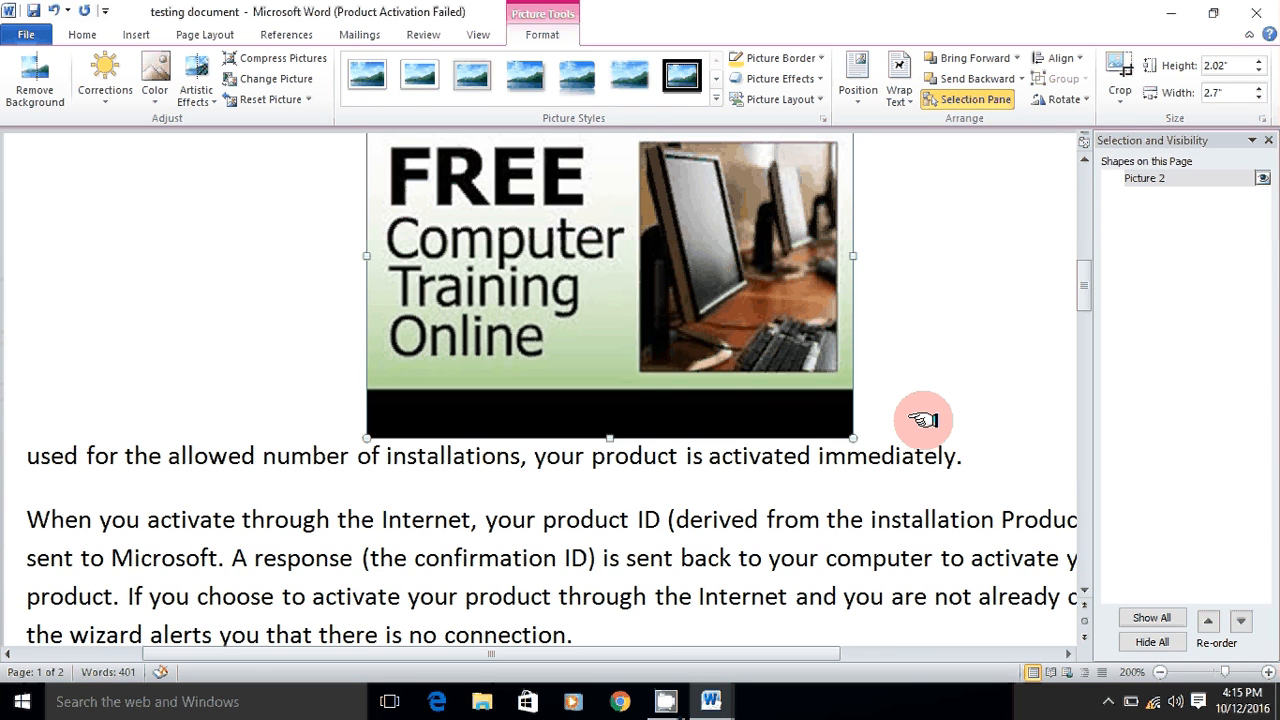
{"action": "scroll", "coordinate": [923, 420], "scroll_direction": "up", "scroll_amount": 2}
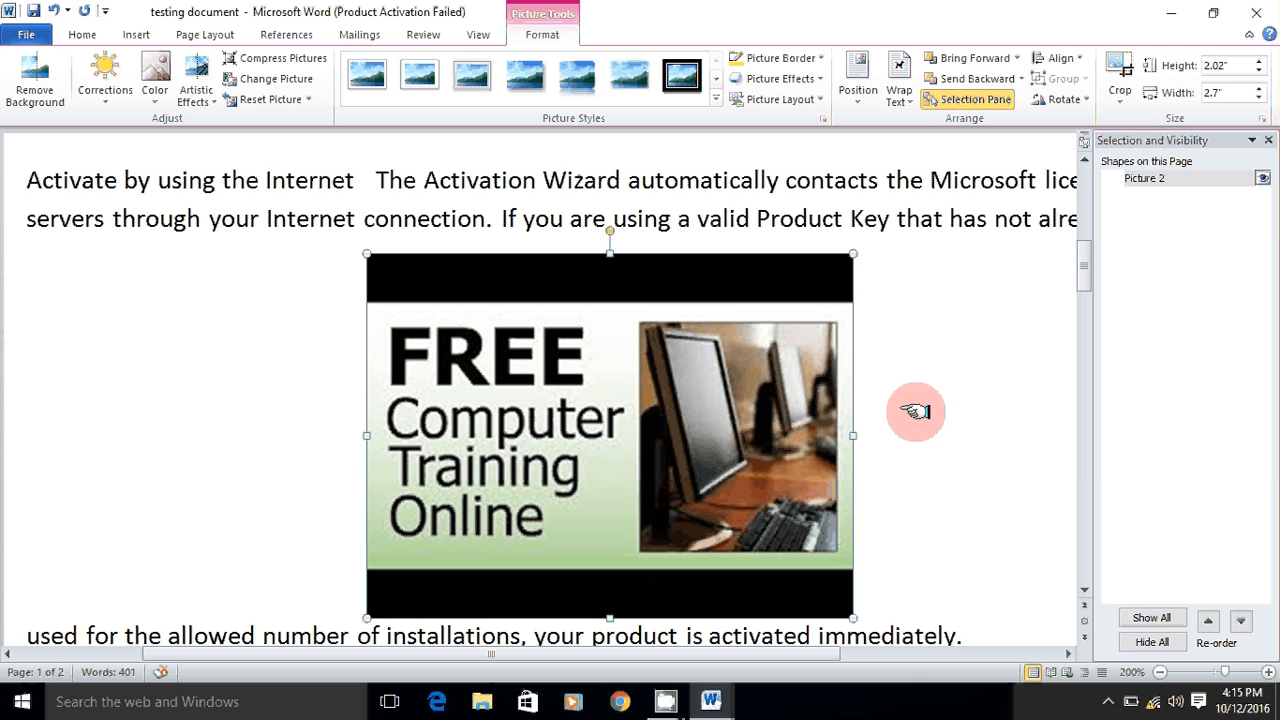
{"action": "left_click", "coordinate": [899, 95]}
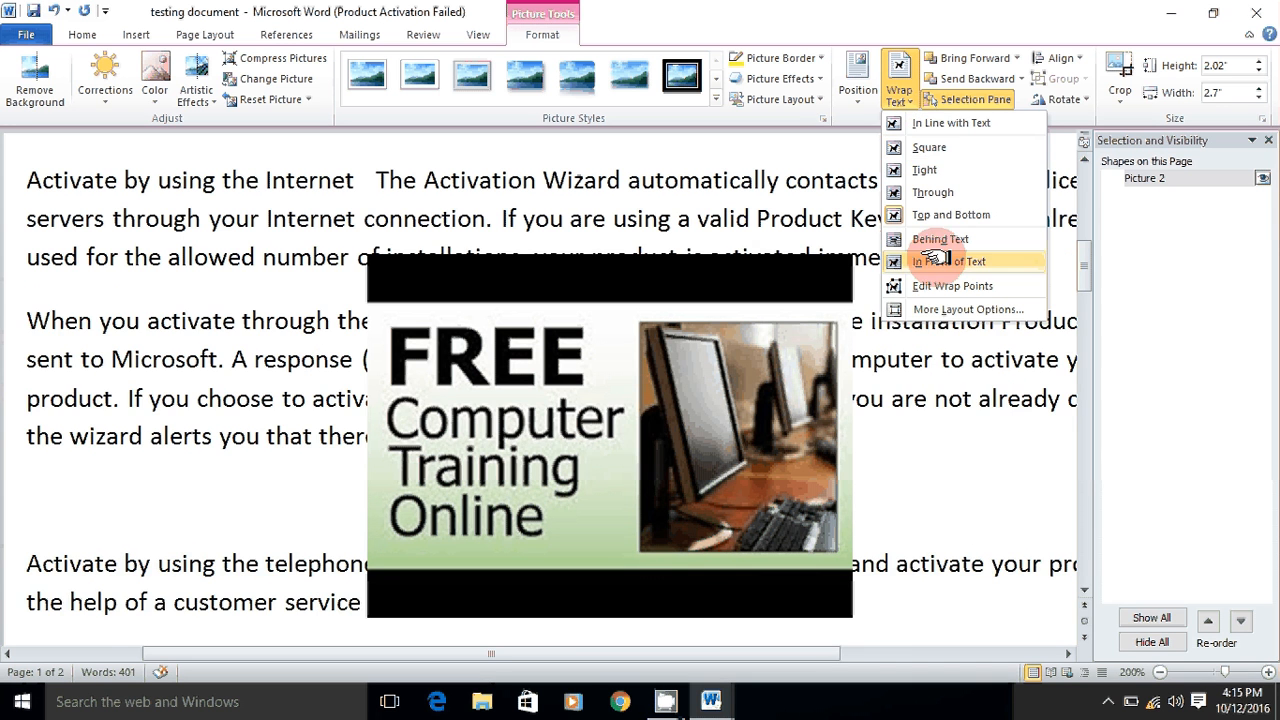
{"action": "left_click", "coordinate": [1049, 149]}
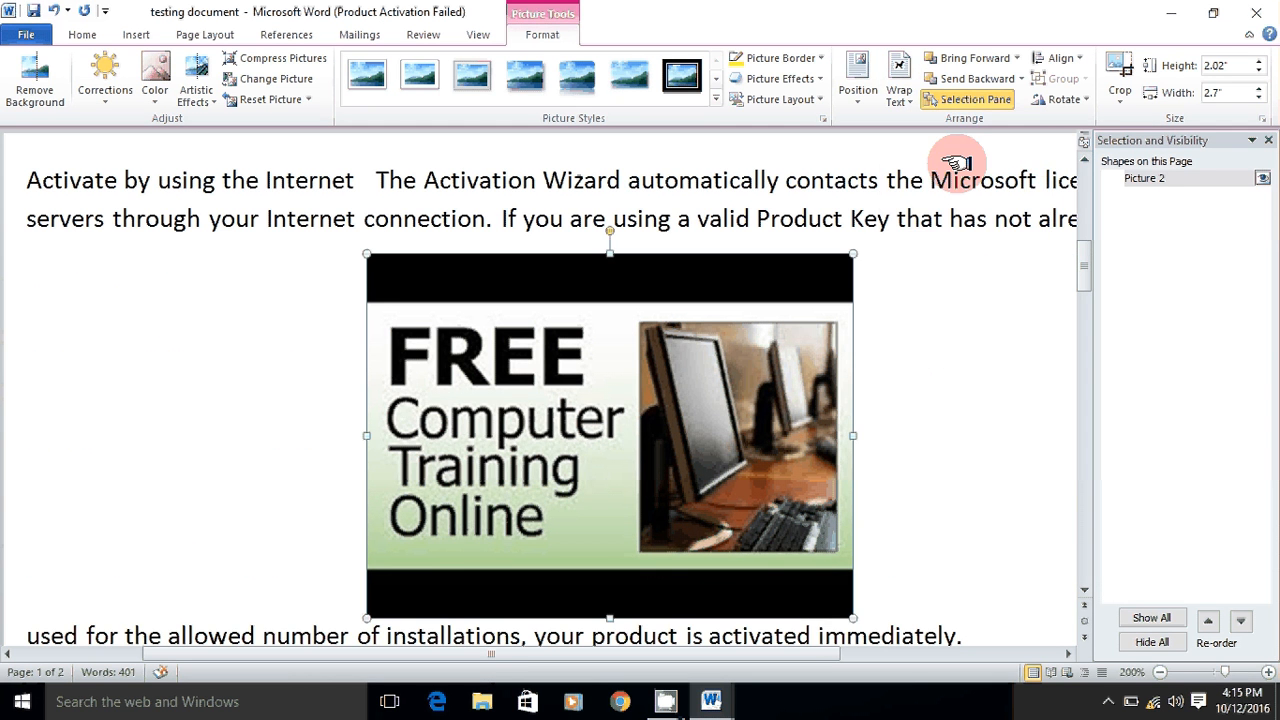
{"action": "left_click", "coordinate": [137, 35]}
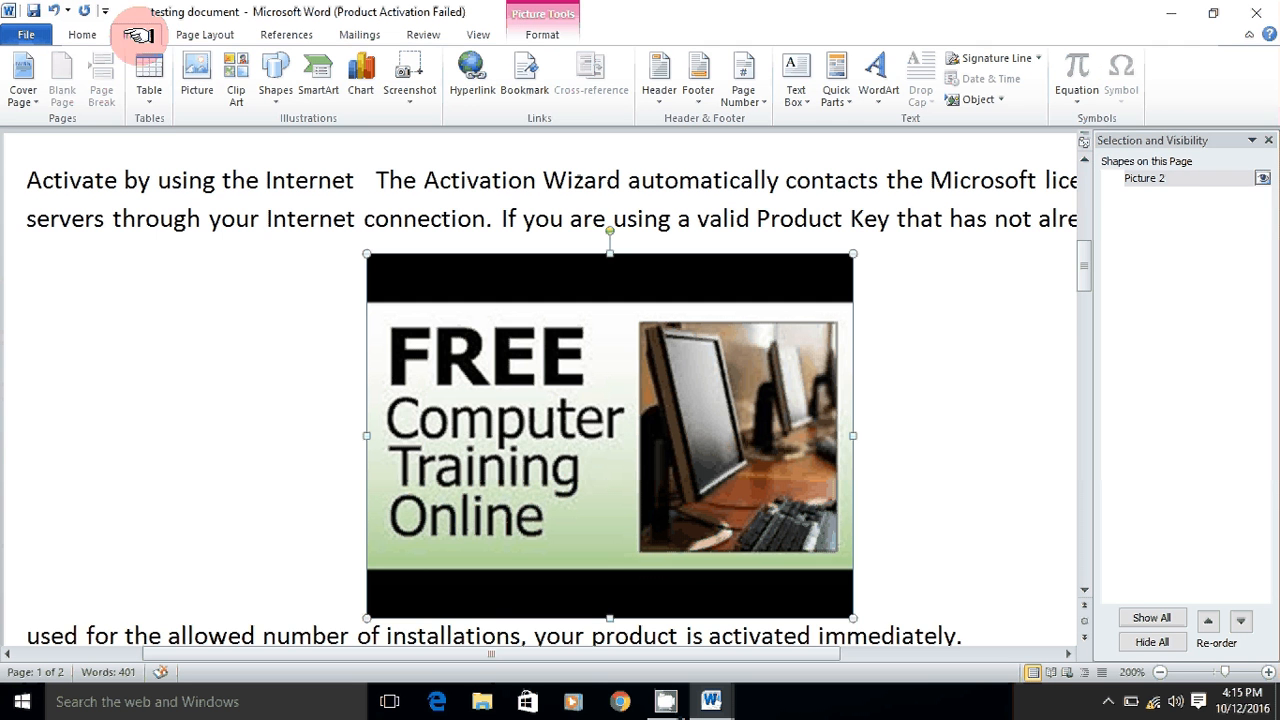
{"action": "left_click", "coordinate": [188, 60]}
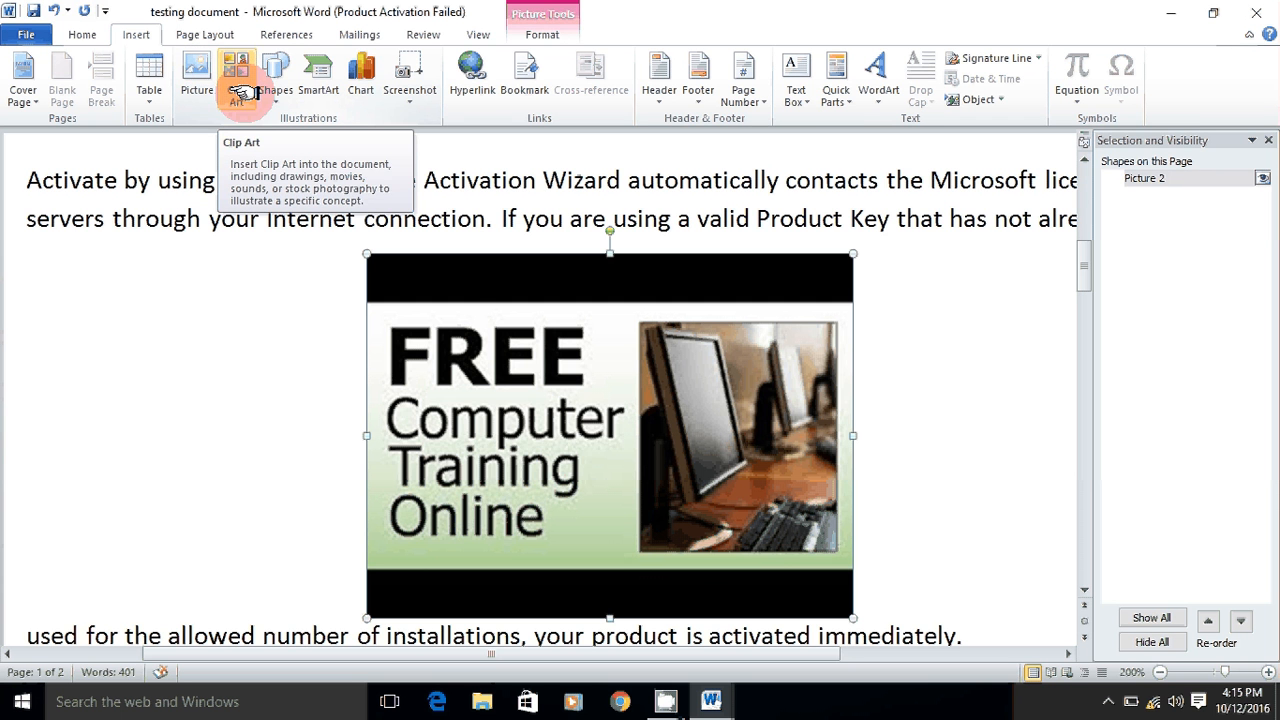
{"action": "left_click", "coordinate": [18, 32]}
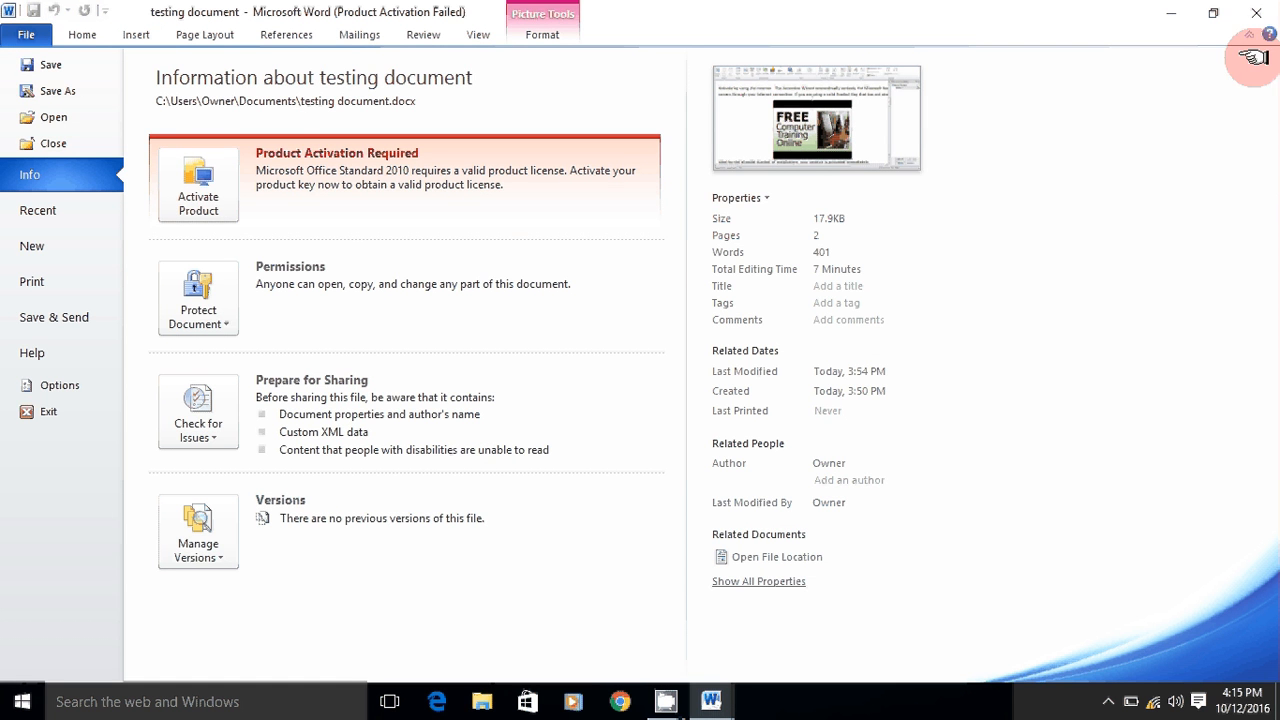
{"action": "left_click", "coordinate": [1257, 14]}
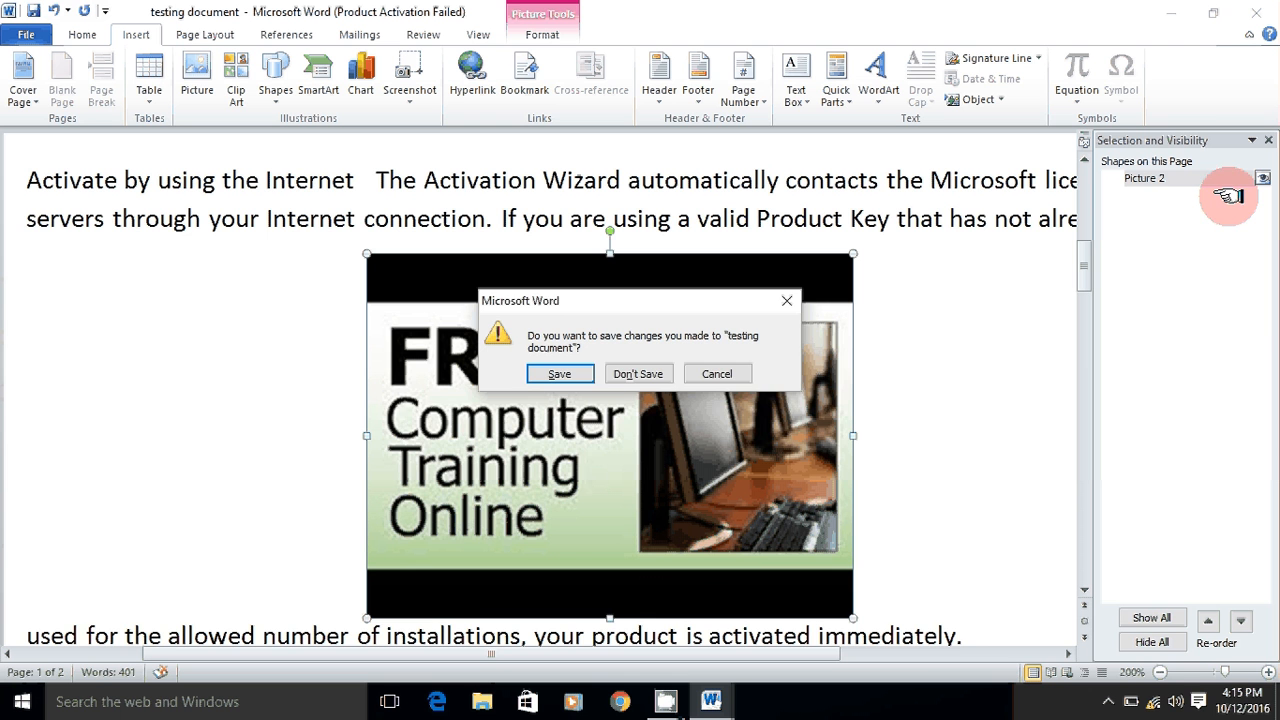
{"action": "left_click", "coordinate": [703, 371]}
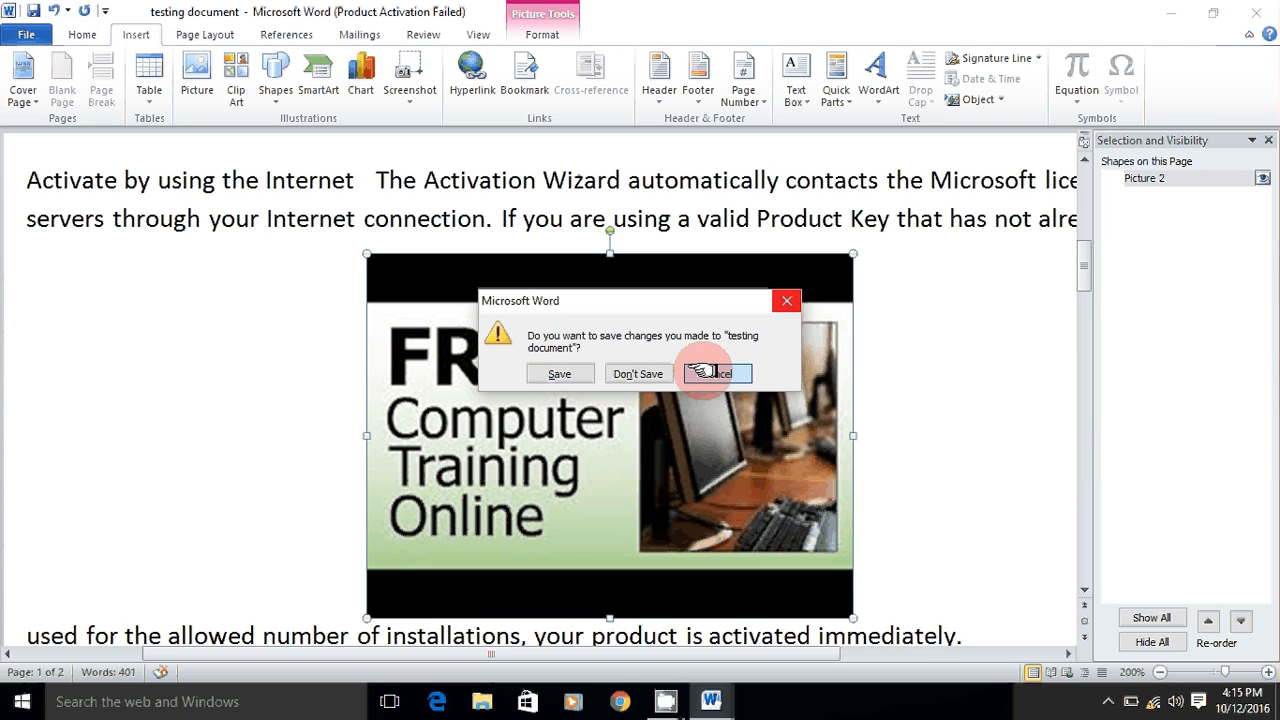
- Place the insertion point on the empty line below the last paragraph on page 2 and start inserting clip art
{"action": "scroll", "coordinate": [905, 343], "scroll_direction": "down", "scroll_amount": 10}
{"action": "scroll", "coordinate": [905, 343], "scroll_direction": "down", "scroll_amount": 10}
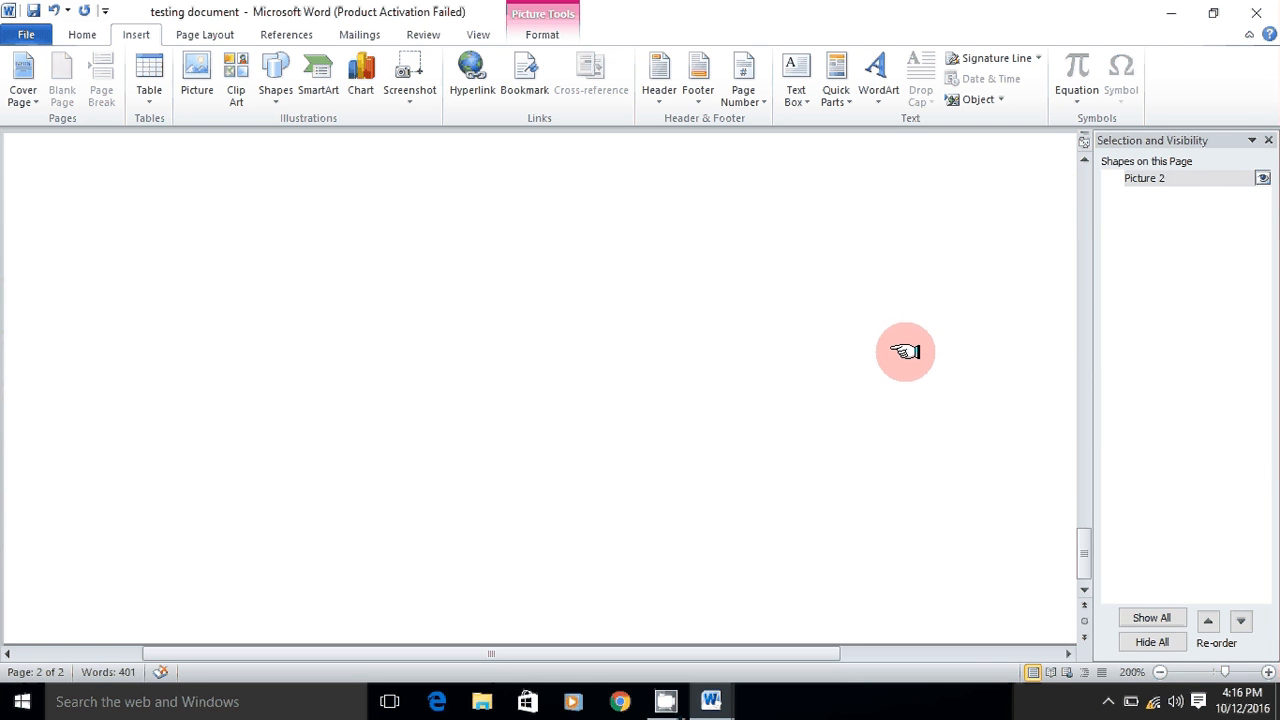
{"action": "left_click", "coordinate": [277, 231]}
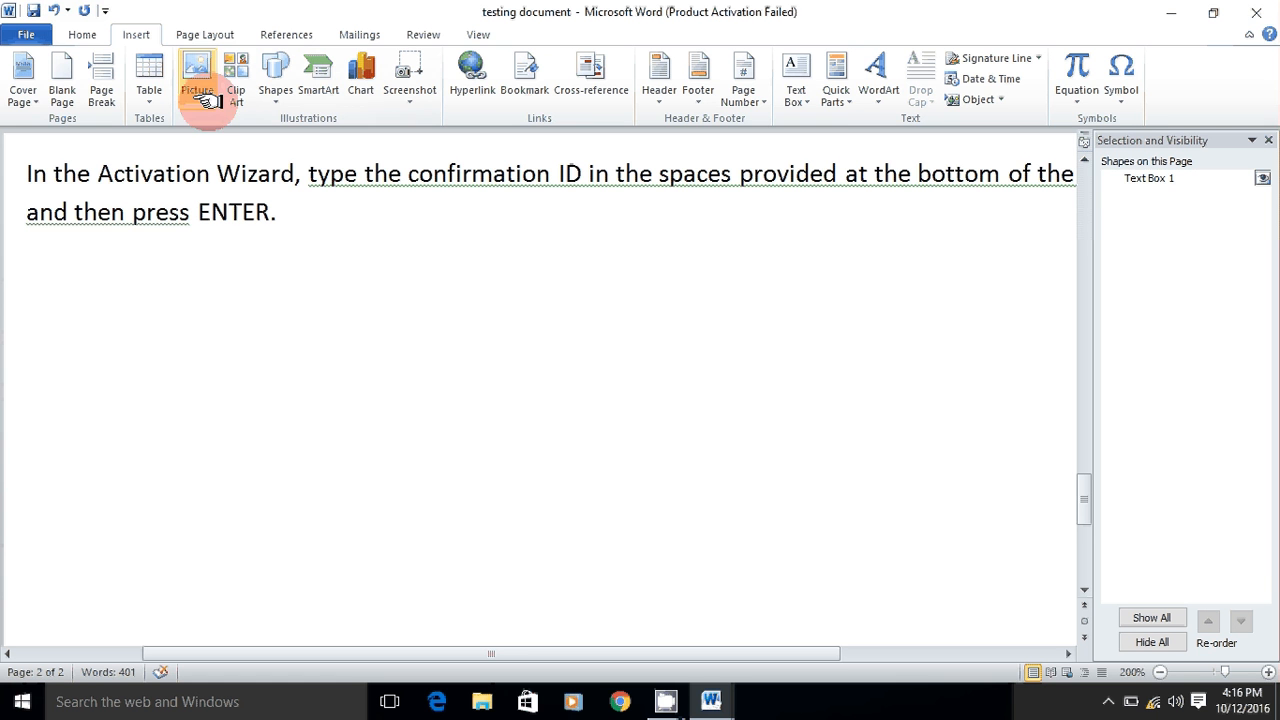
{"action": "left_click", "coordinate": [236, 75]}
- Close the Selection and Visibility pane and list clip art of all media file types, with Office.com content included
{"action": "left_click", "coordinate": [1050, 243]}
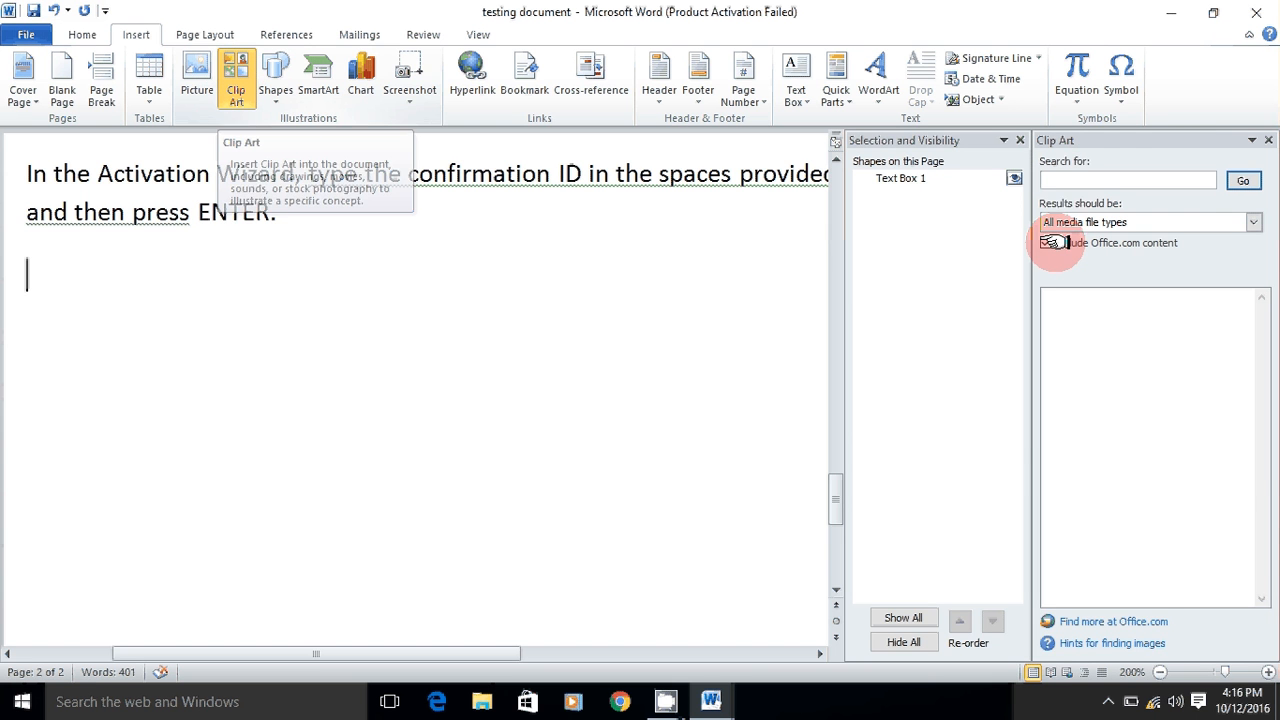
{"action": "left_click", "coordinate": [1080, 178]}
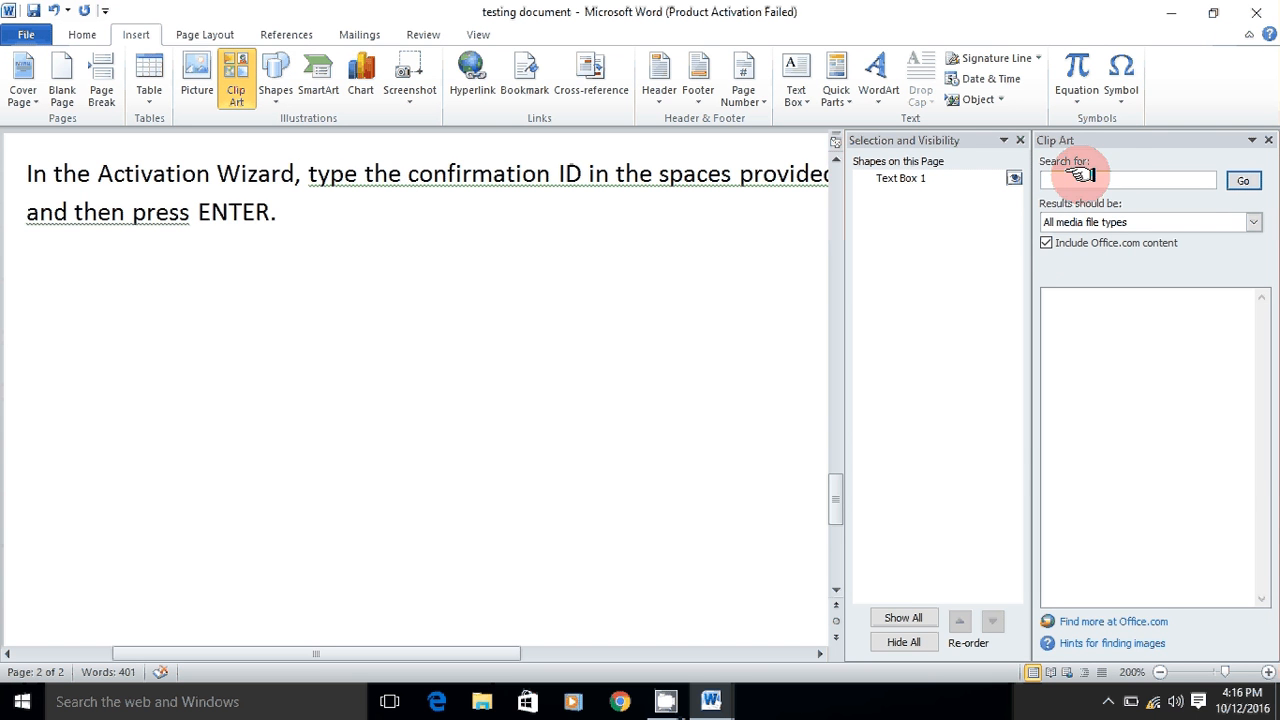
{"action": "left_click", "coordinate": [1016, 139]}
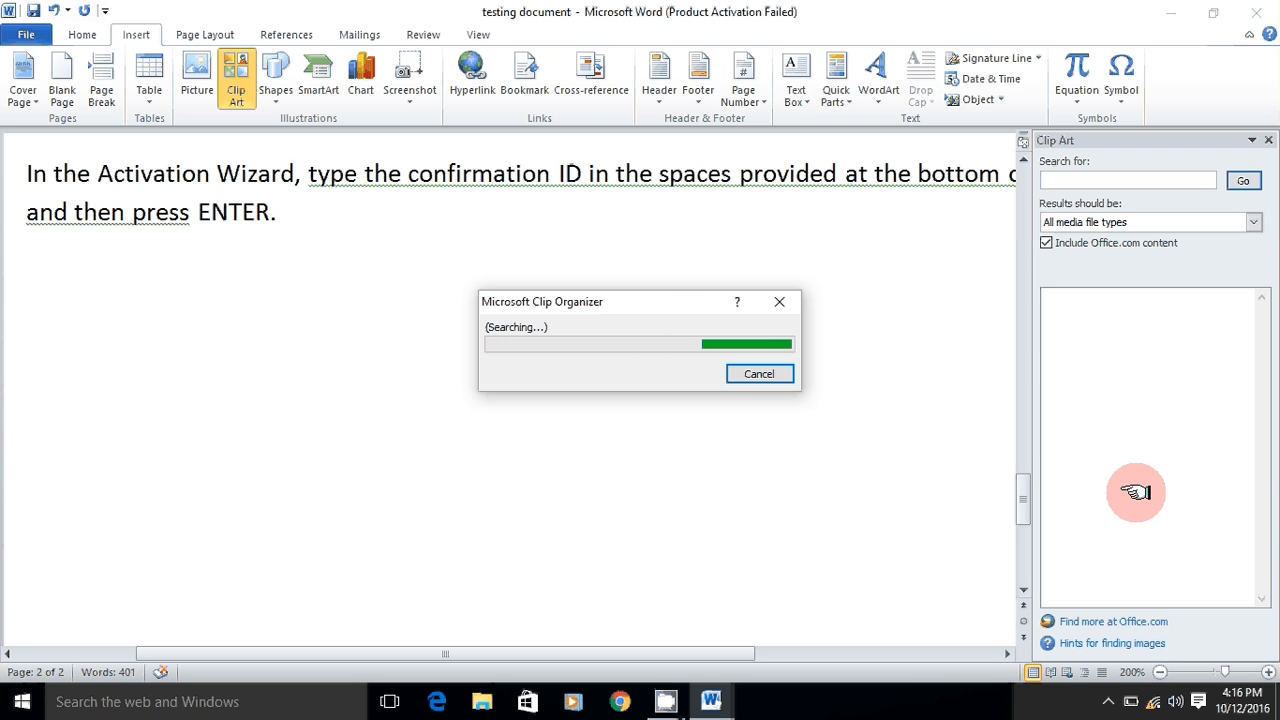
{"action": "left_click", "coordinate": [750, 374]}
{"action": "left_click", "coordinate": [1226, 185]}
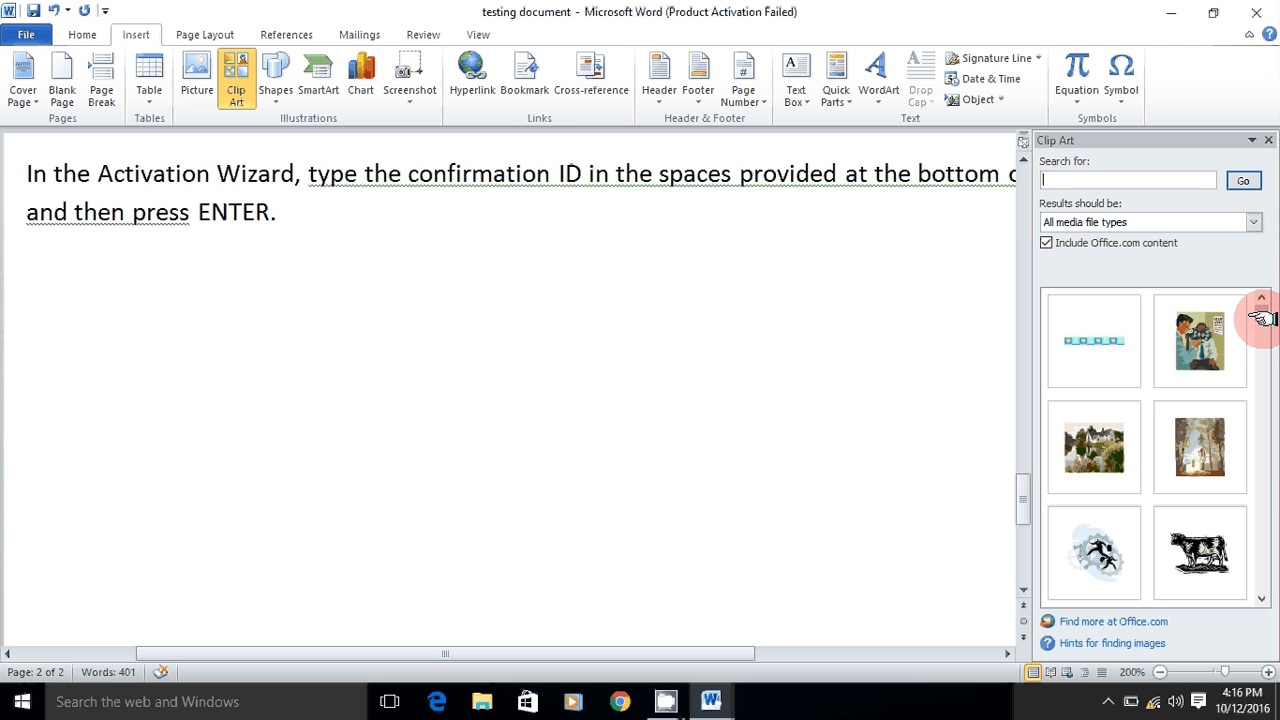
- Insert the Eiffel Tower clip art below the last paragraph and look at its position options
{"action": "mouse_move", "coordinate": [1262, 318]}
{"action": "left_mouse_down"}
{"action": "mouse_move", "coordinate": [1263, 350]}
{"action": "mouse_move", "coordinate": [1262, 314]}
{"action": "left_mouse_up"}
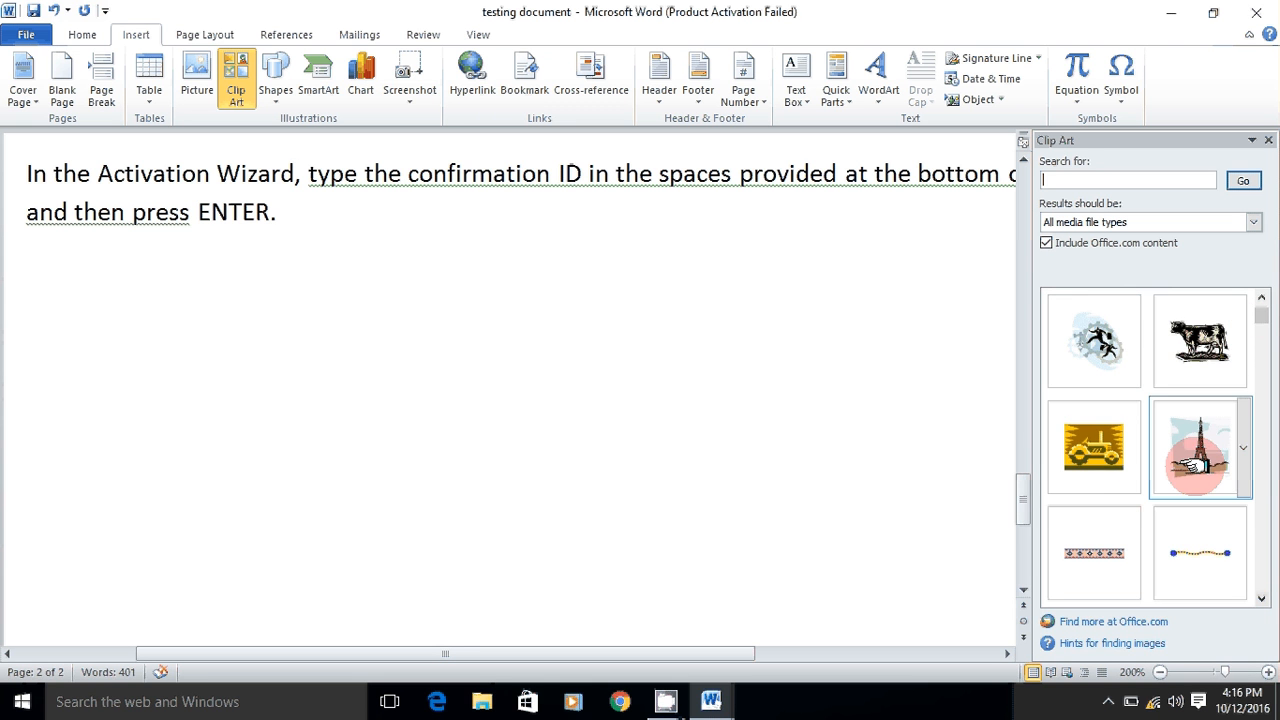
{"action": "left_click", "coordinate": [1196, 462]}
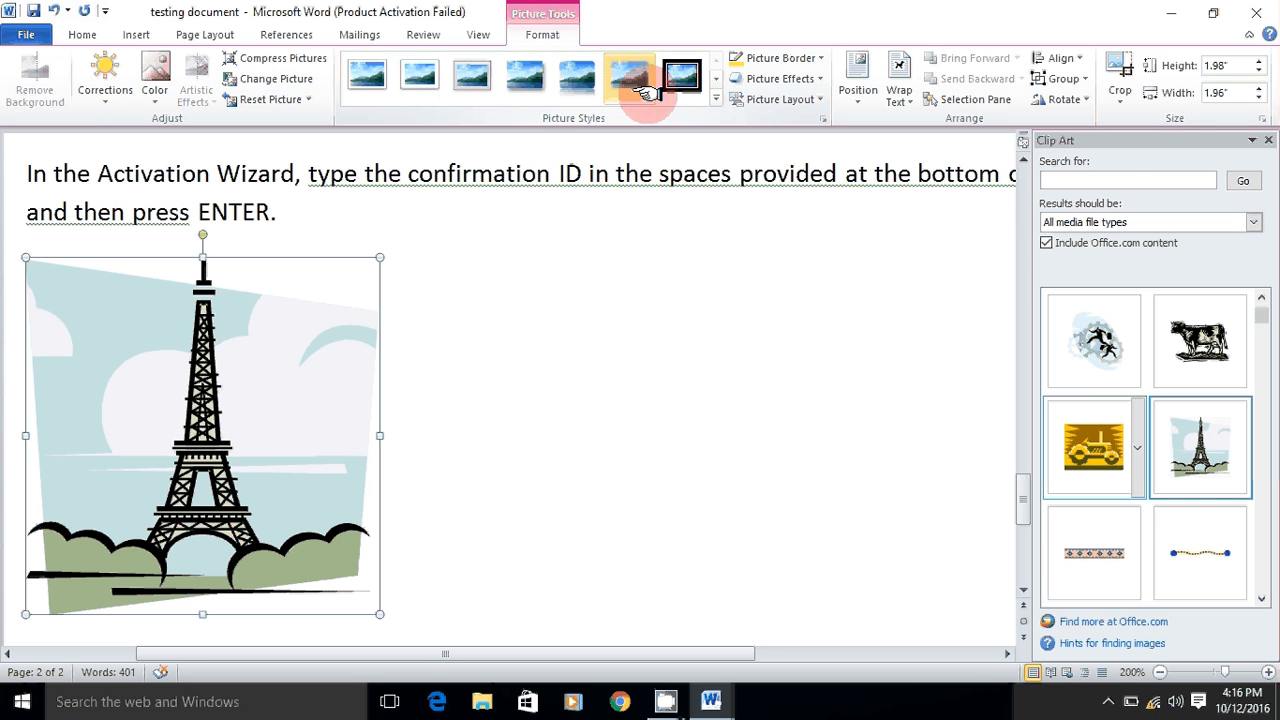
{"action": "left_click", "coordinate": [900, 80]}
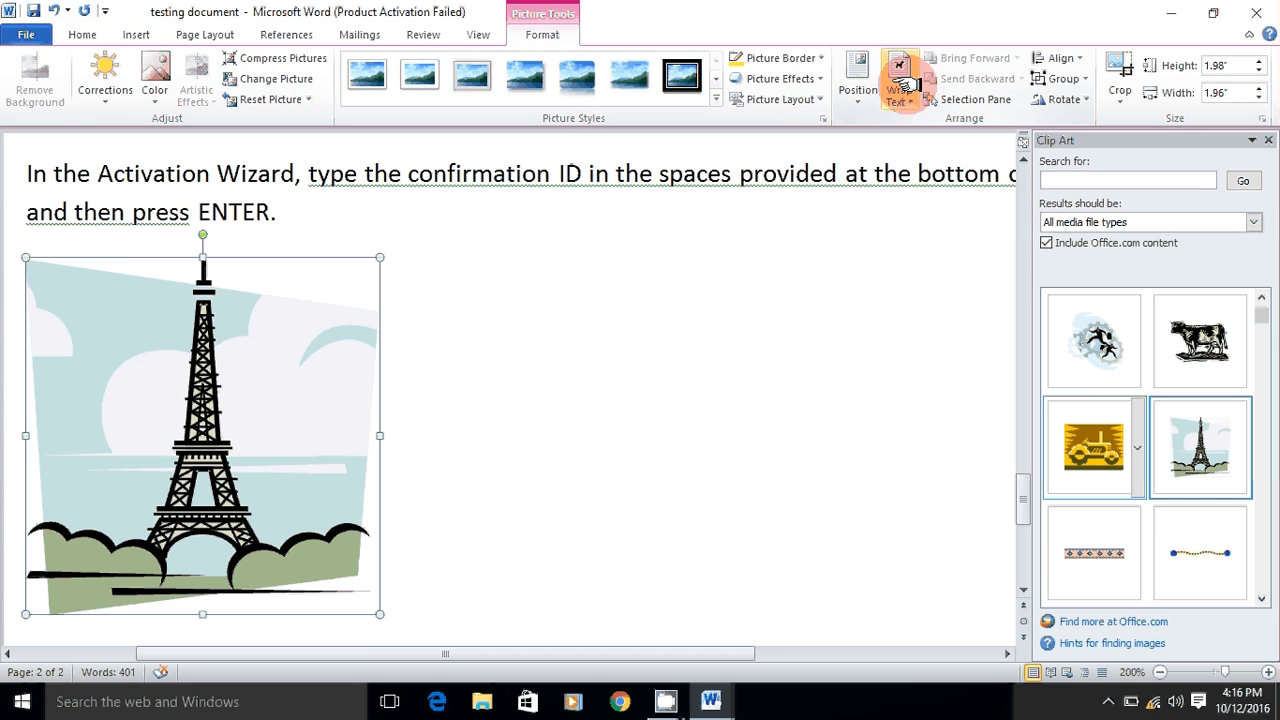
{"action": "left_click", "coordinate": [858, 88]}
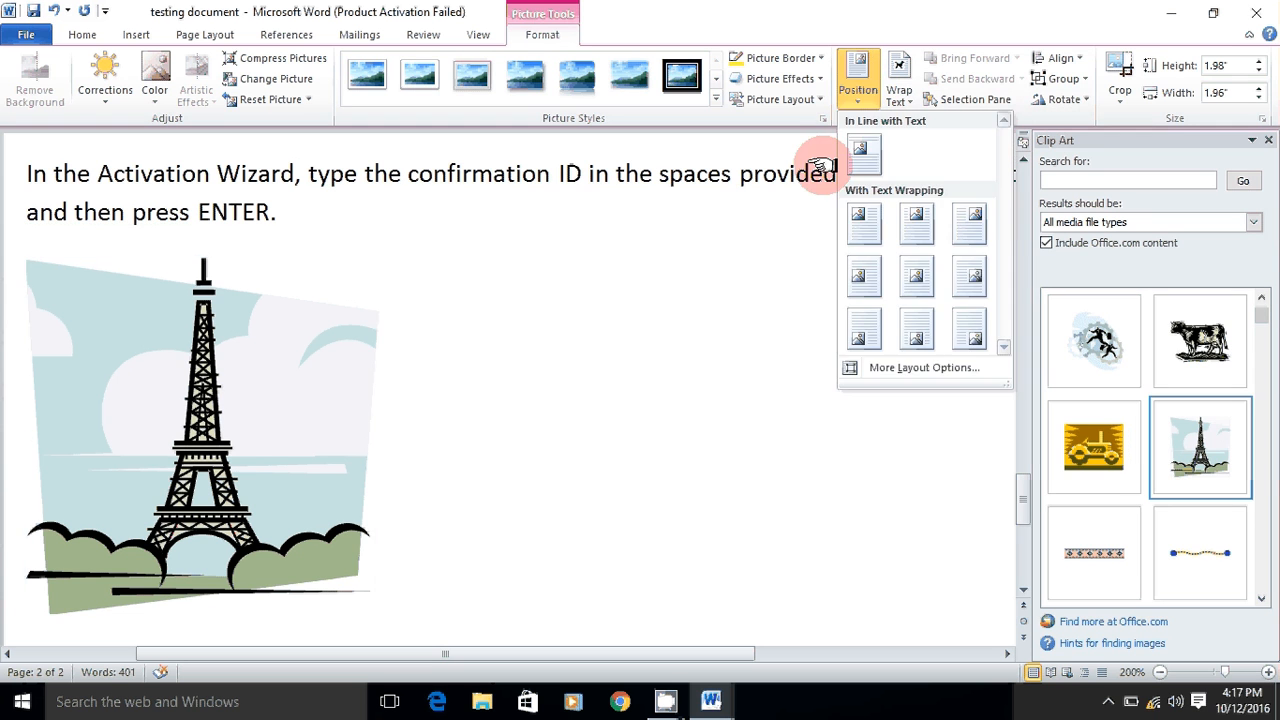
{"action": "left_click", "coordinate": [857, 80]}
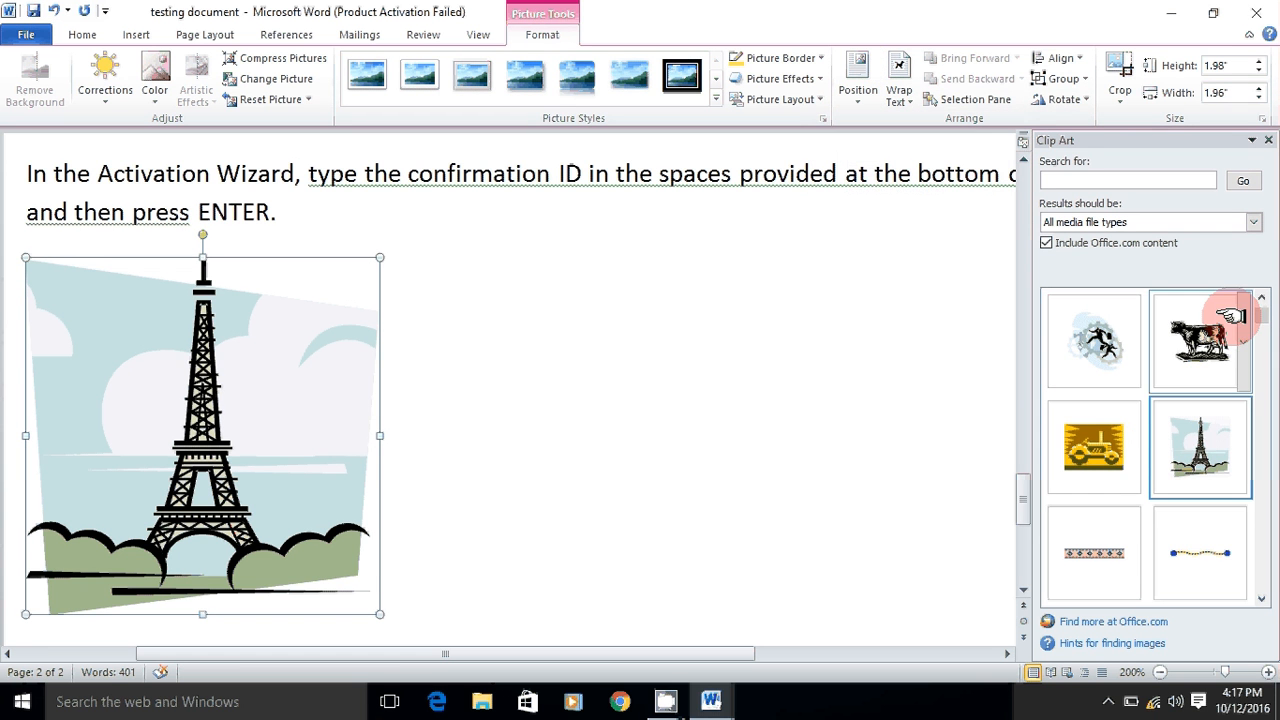
- Insert the pumpkin and the telephone stamp clip art beside the Eiffel Tower
{"action": "left_click_drag", "start_coordinate": [1262, 318], "coordinate": [1262, 386]}
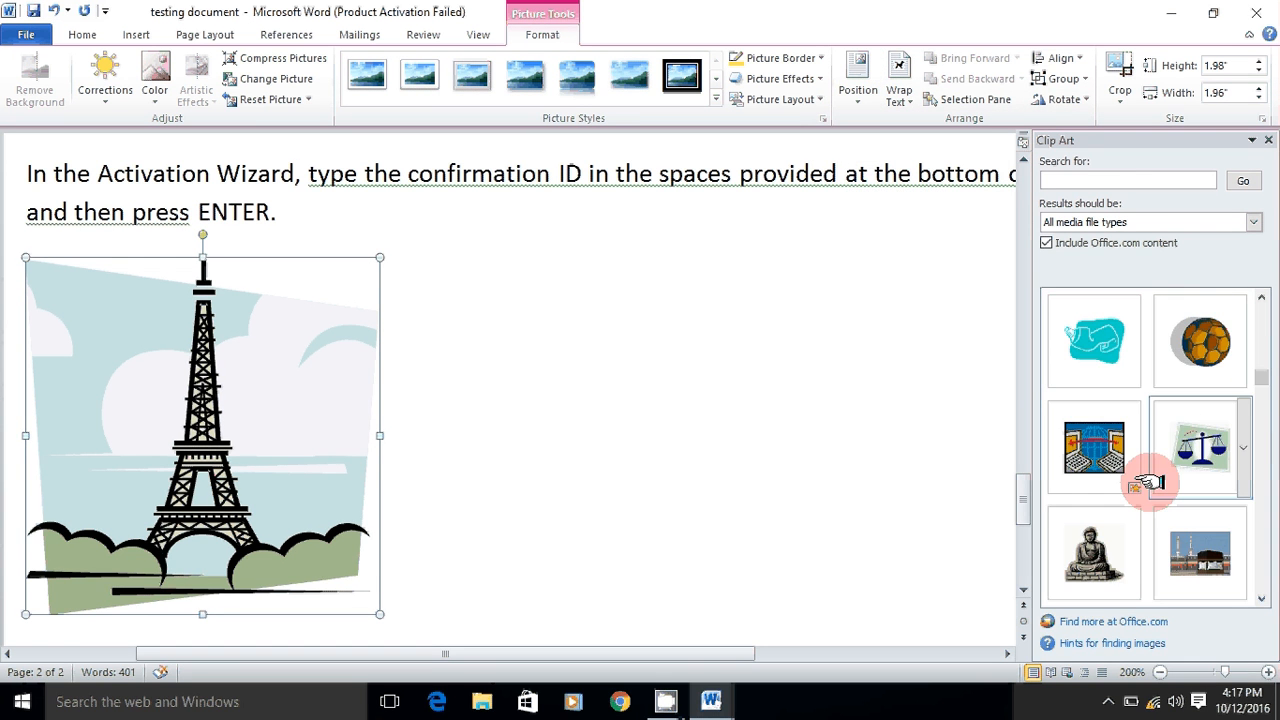
{"action": "left_click", "coordinate": [1262, 592]}
{"action": "left_click", "coordinate": [1261, 592]}
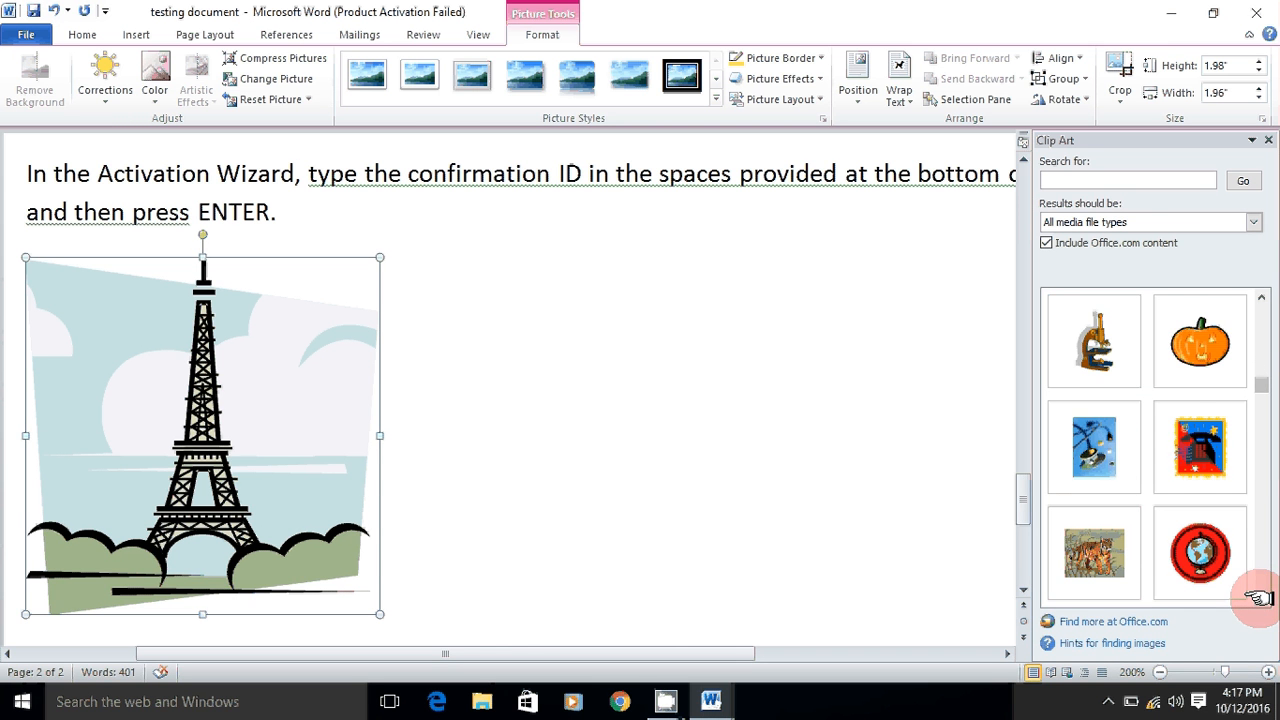
{"action": "left_click", "coordinate": [1168, 355]}
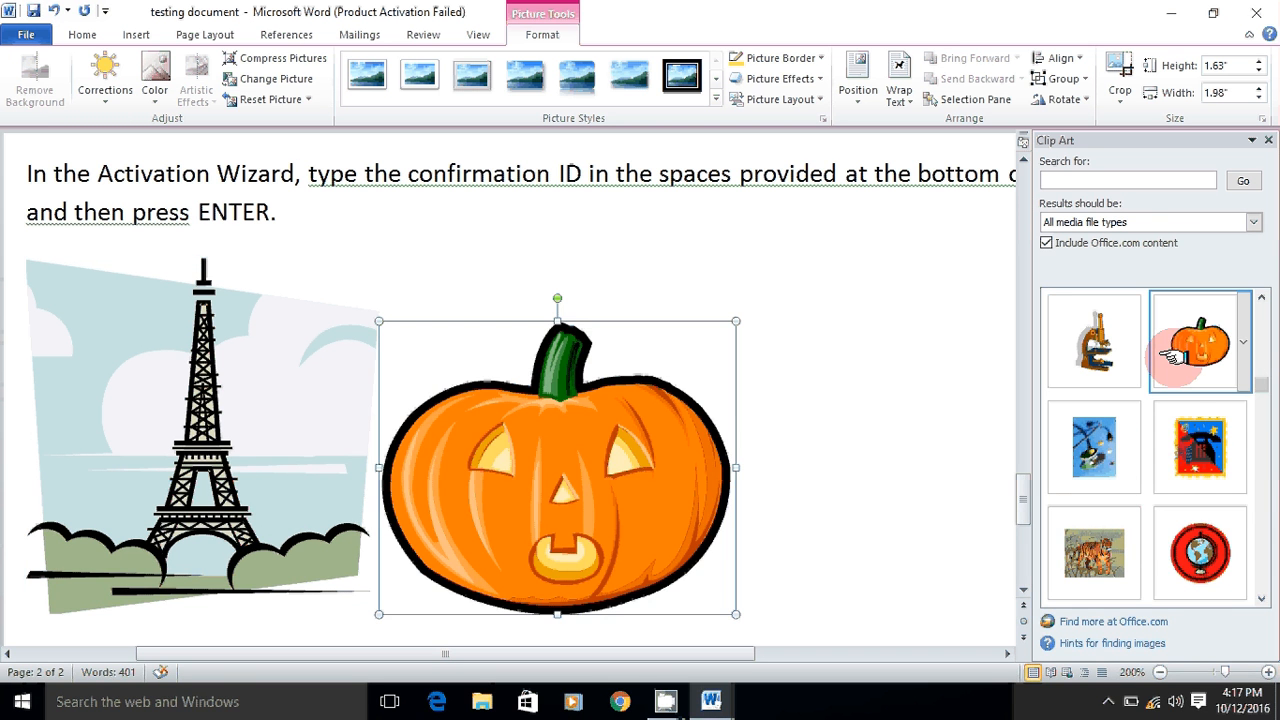
{"action": "left_click", "coordinate": [1210, 455]}
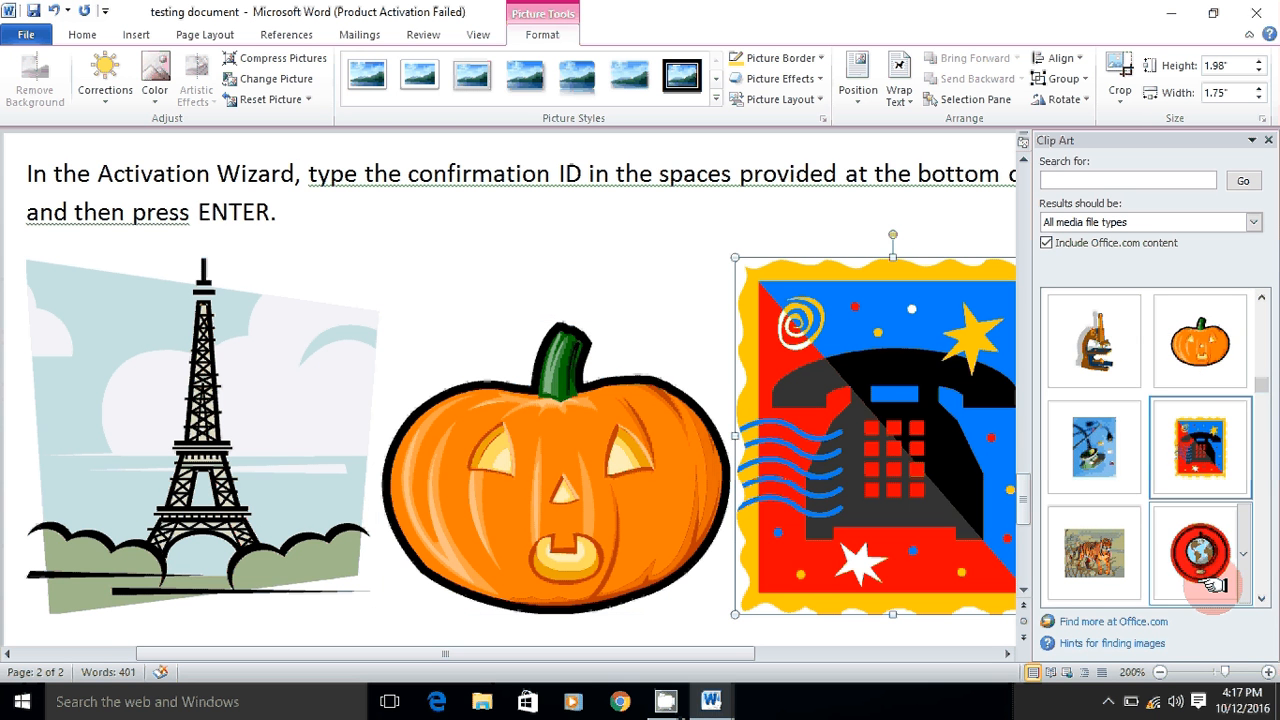
- Close the Clip Art pane and delete the Eiffel Tower picture from the document
{"action": "left_click", "coordinate": [1260, 594]}
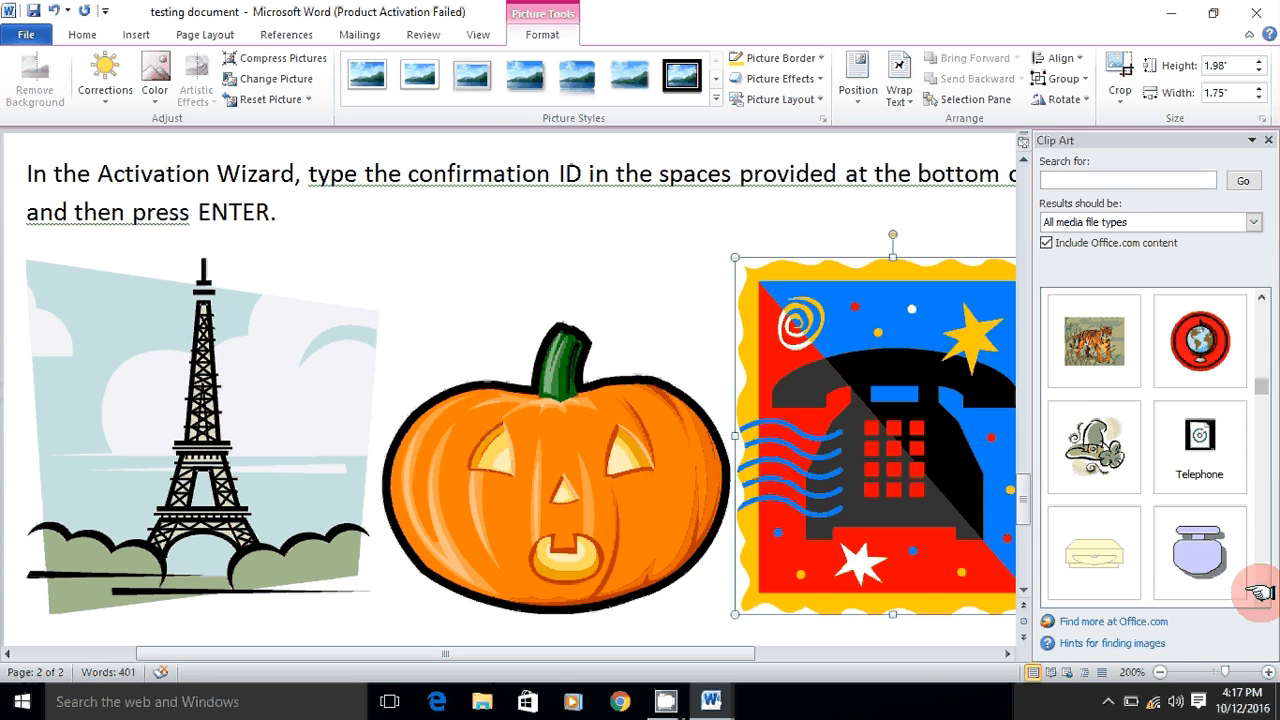
{"action": "left_click", "coordinate": [1260, 594]}
{"action": "left_click", "coordinate": [1268, 140]}
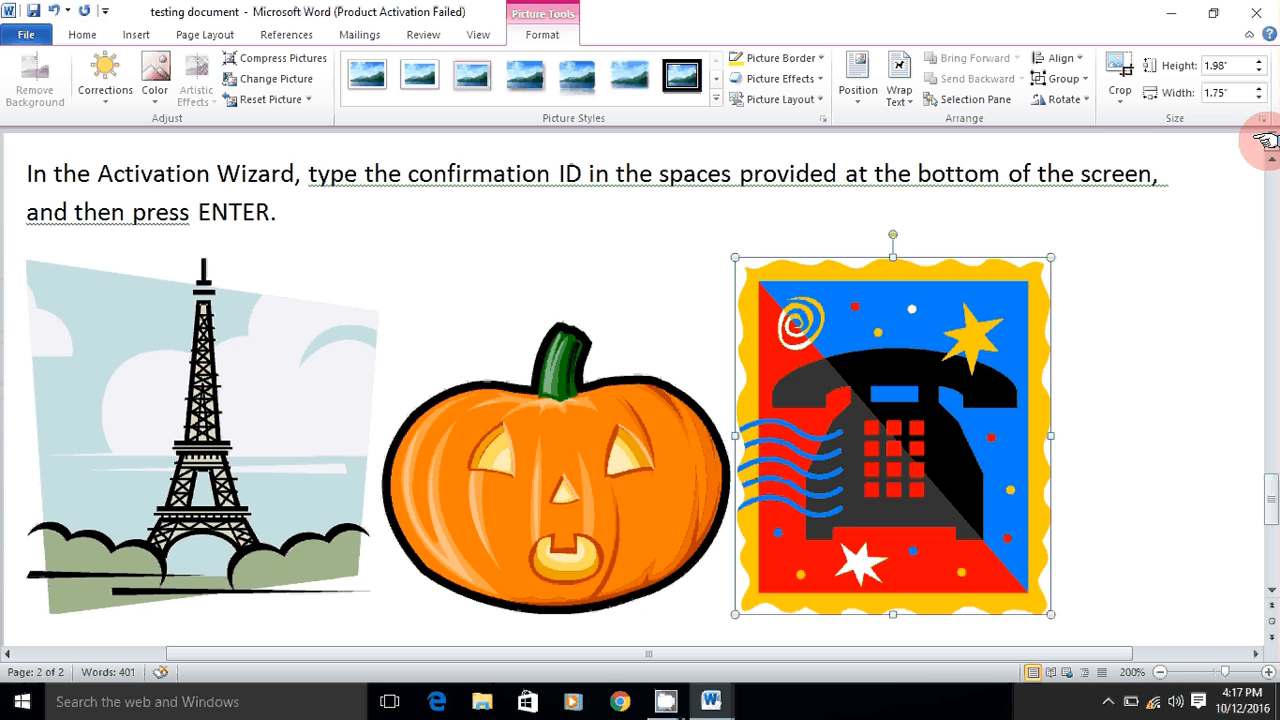
{"action": "left_click", "coordinate": [342, 416]}
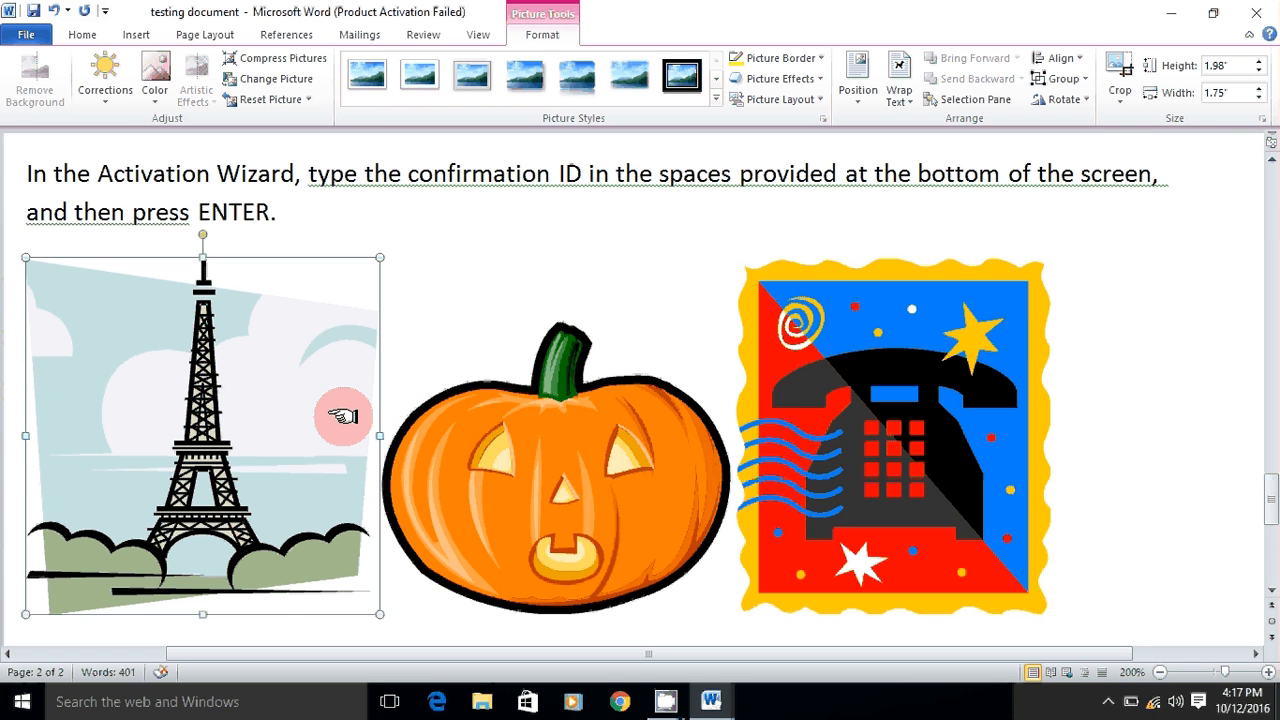
{"action": "key", "text": "Delete"}
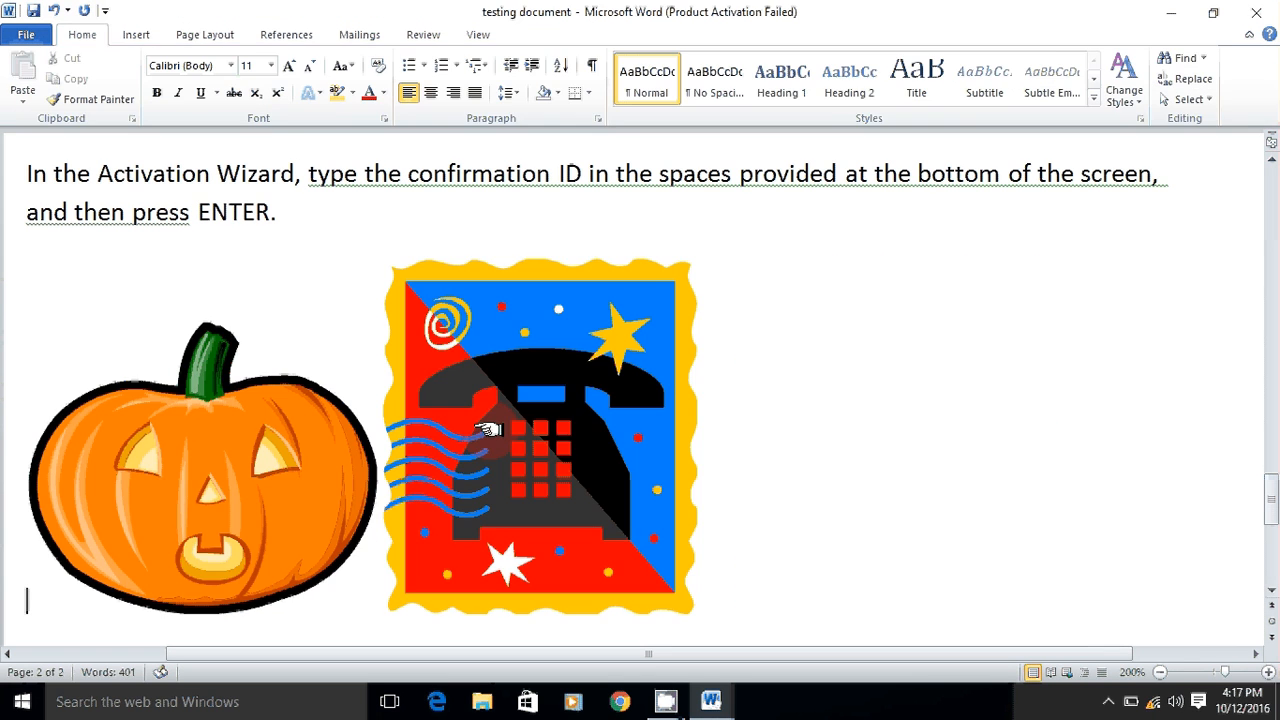
- Delete the telephone stamp picture and resize the pumpkin picture to about 2.05" high by 2.49" wide
{"action": "left_click", "coordinate": [487, 430]}
{"action": "key", "text": "Delete"}
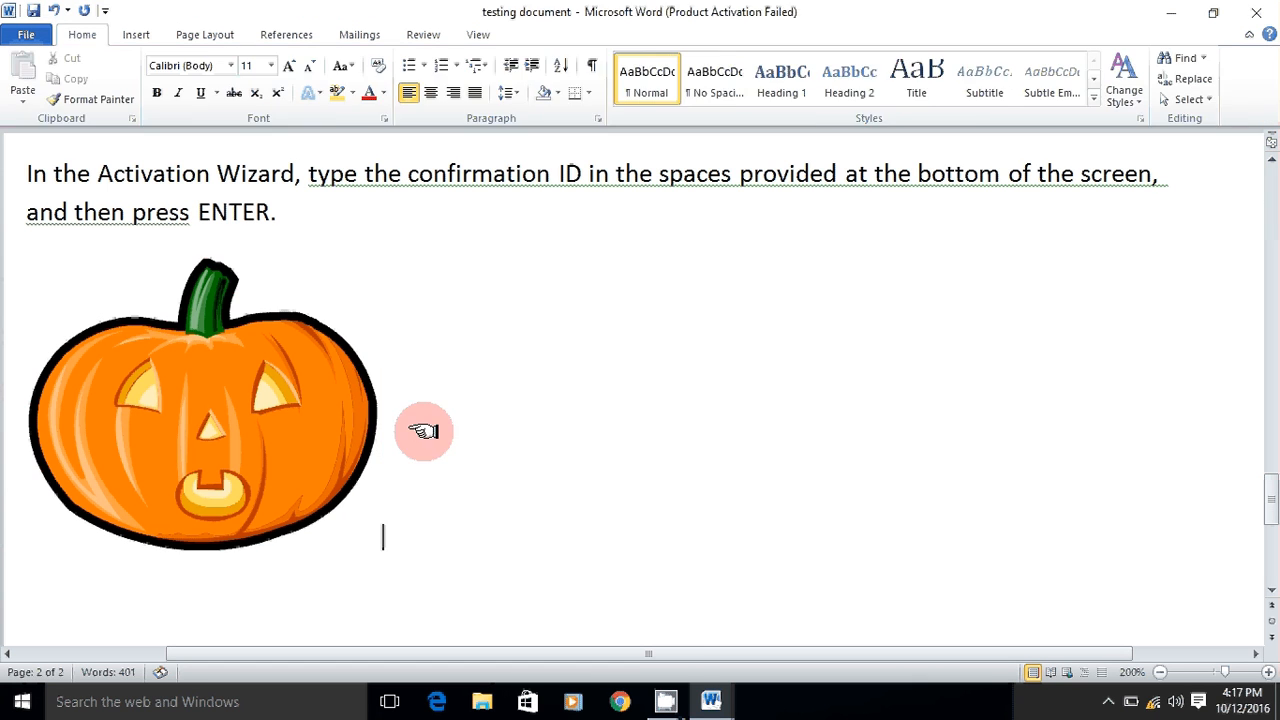
{"action": "left_click", "coordinate": [251, 400]}
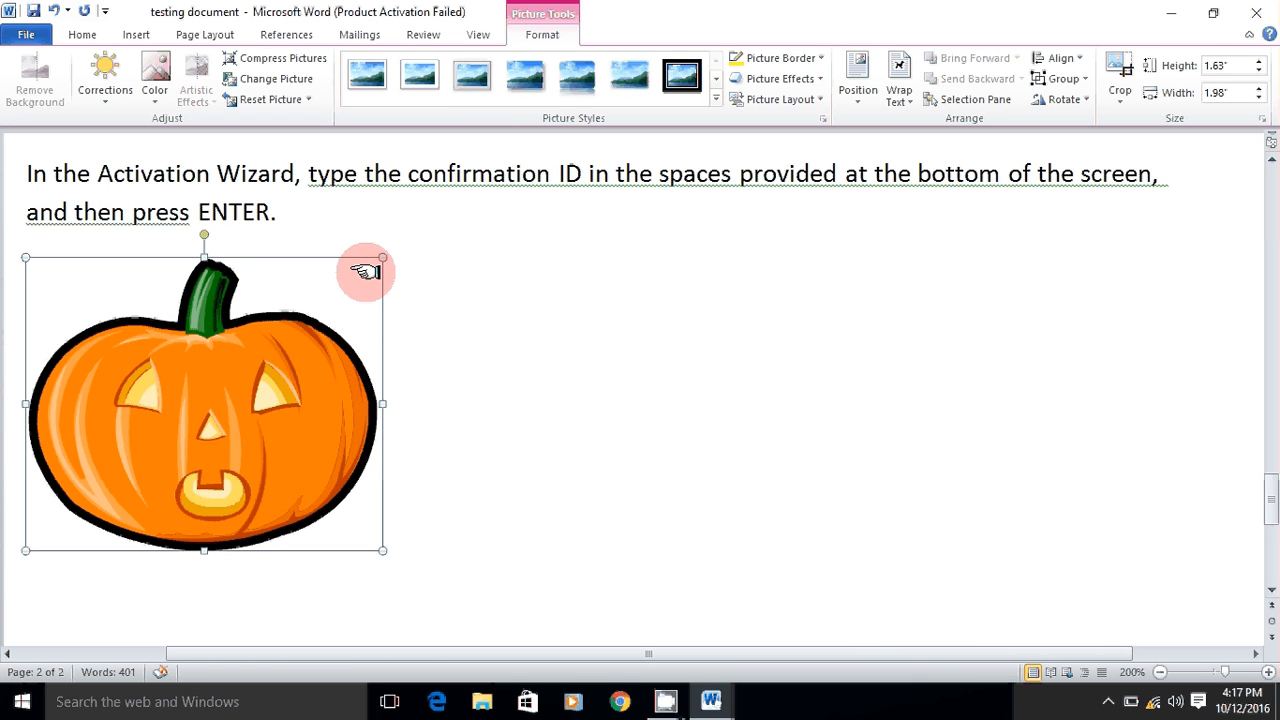
{"action": "left_click_drag", "start_coordinate": [366, 272], "coordinate": [175, 442]}
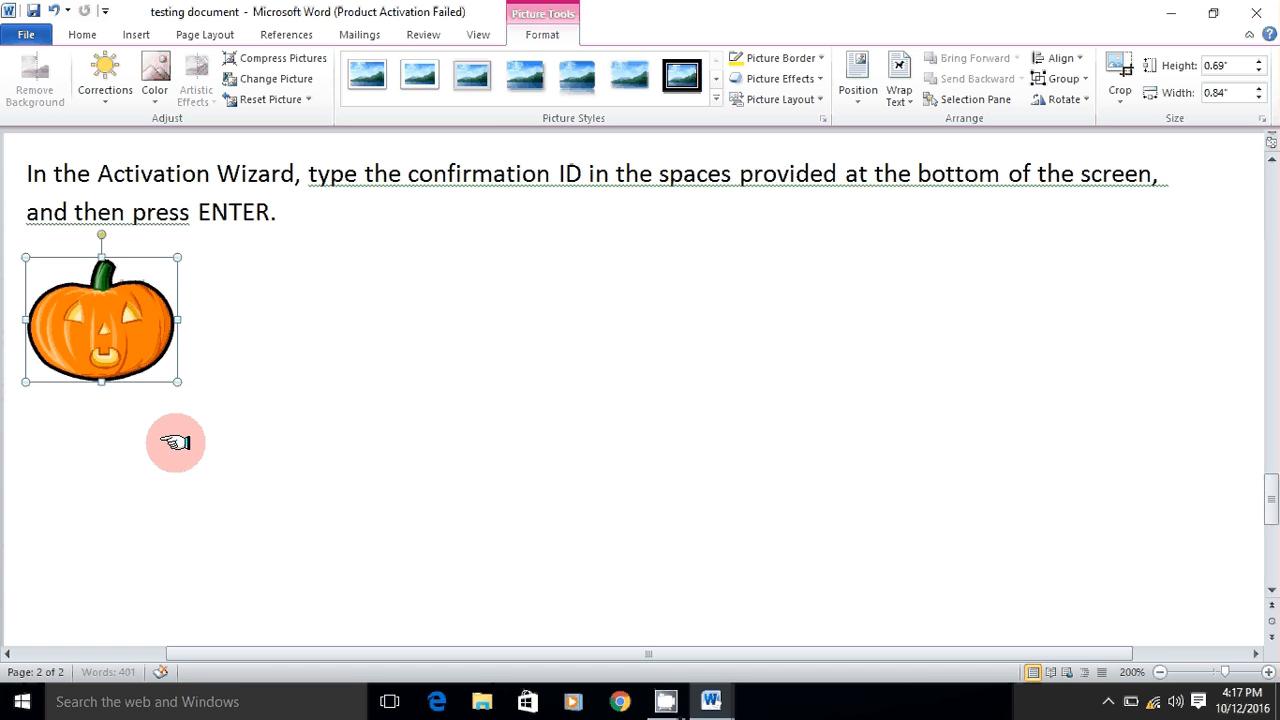
{"action": "left_click_drag", "start_coordinate": [177, 381], "coordinate": [459, 566]}
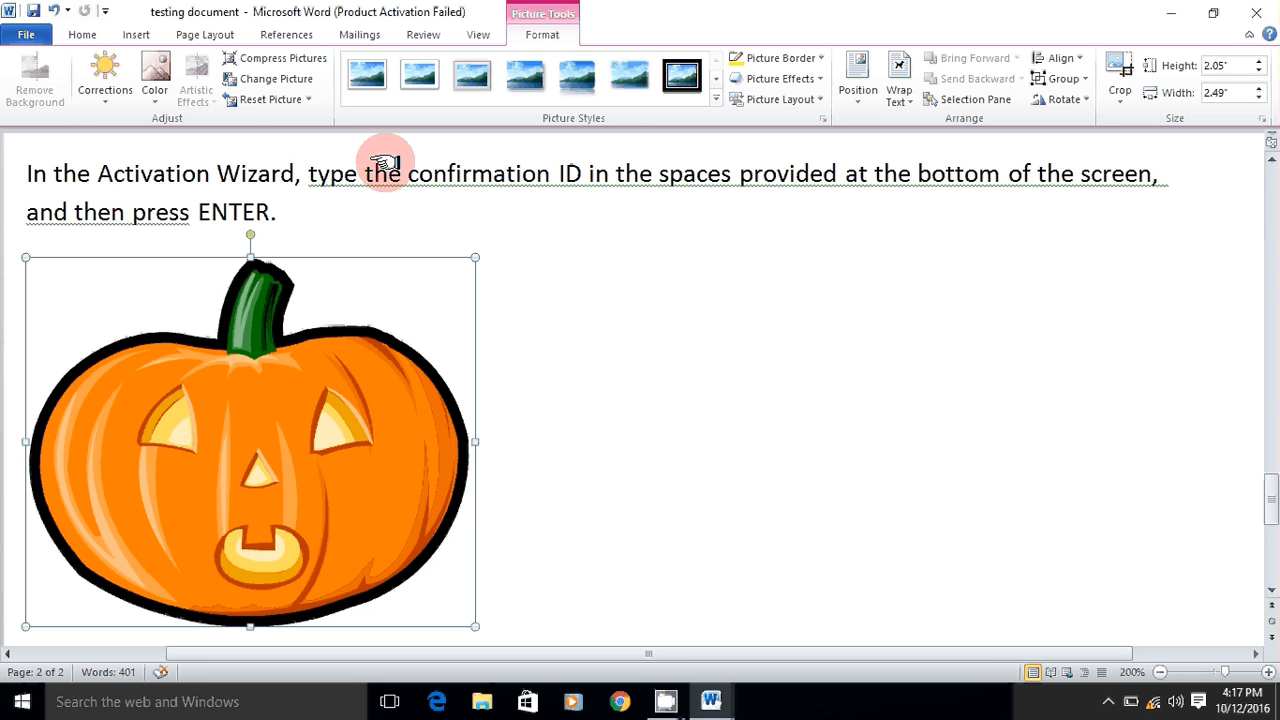
- Draw an oval callout about 1.99" high and 3.06" wide in the empty space beside the pumpkin
{"action": "left_click", "coordinate": [136, 35]}
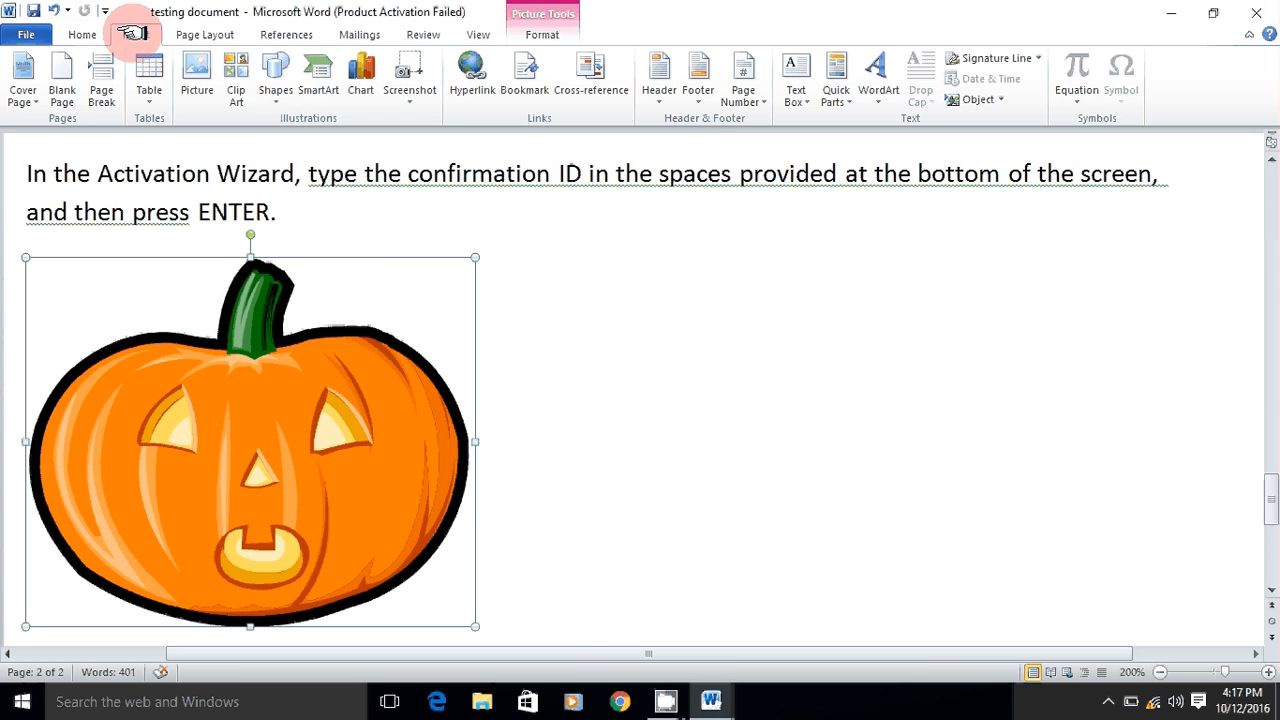
{"action": "left_click", "coordinate": [275, 75]}
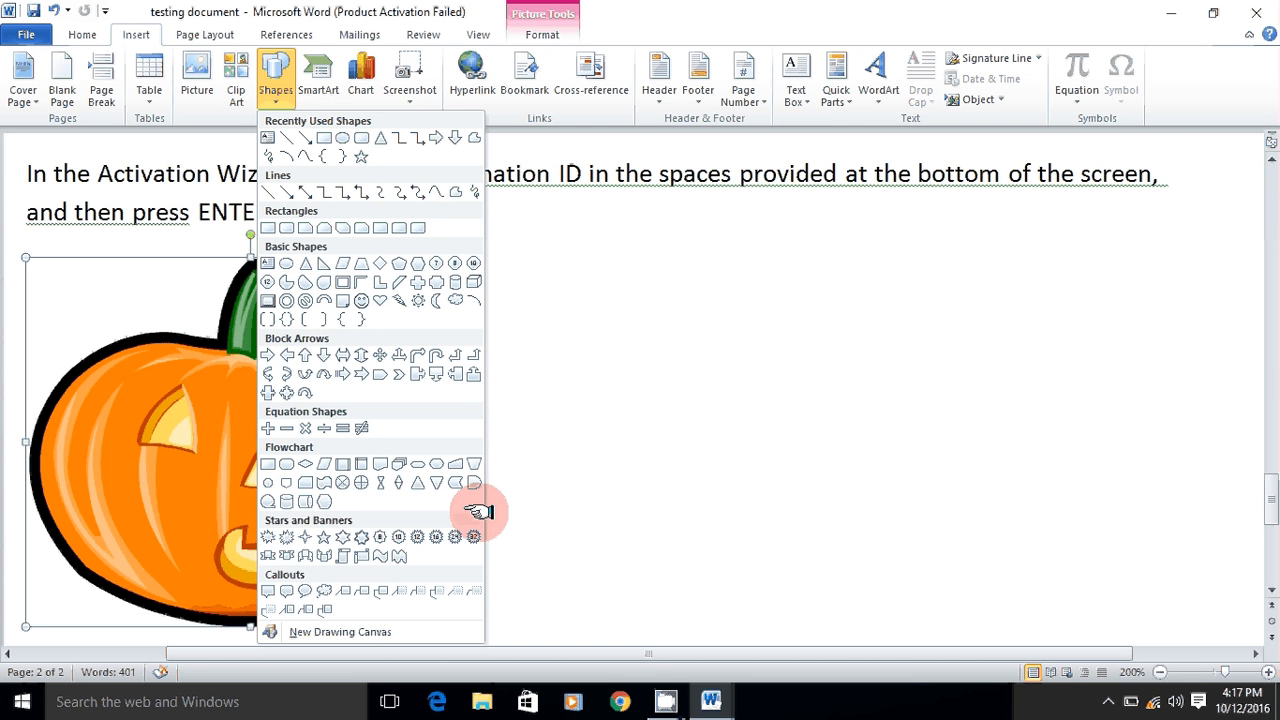
{"action": "left_click", "coordinate": [305, 591]}
{"action": "left_click_drag", "start_coordinate": [638, 212], "coordinate": [956, 524]}
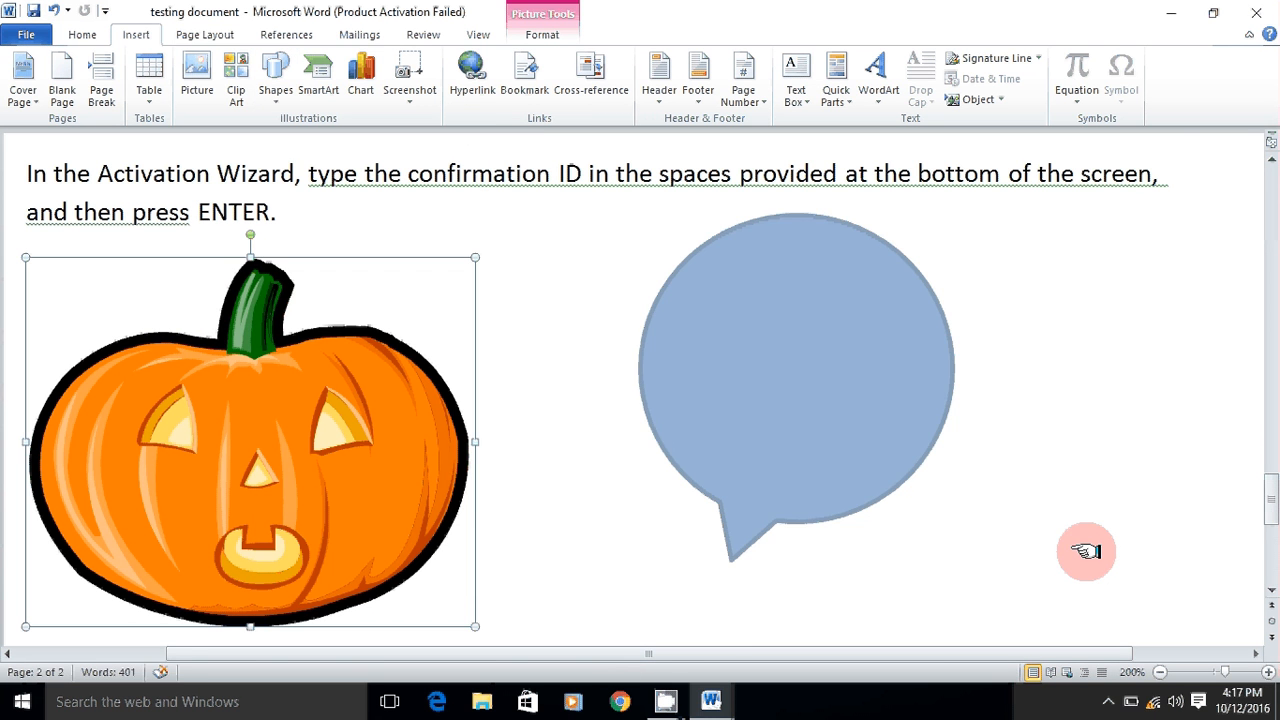
{"action": "left_click_drag", "start_coordinate": [1086, 551], "coordinate": [1193, 575]}
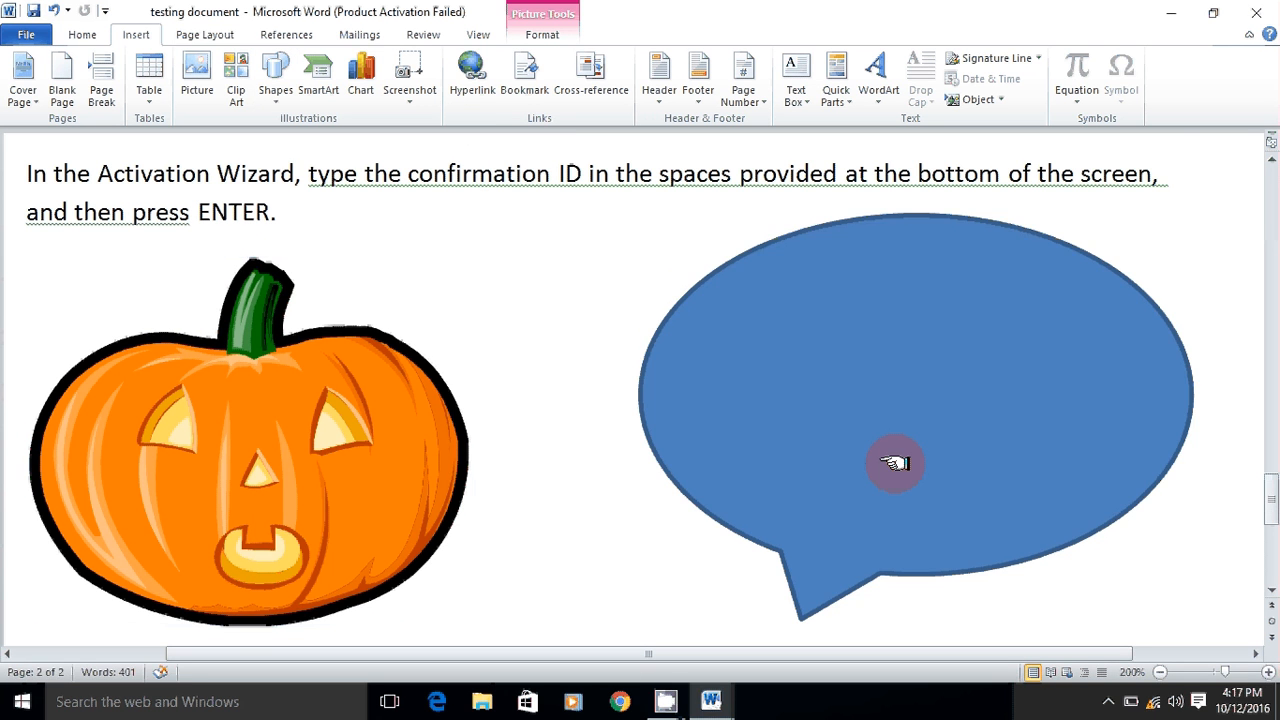
- Add the text "50 %" inside the oval callout
{"action": "left_click", "coordinate": [895, 463]}
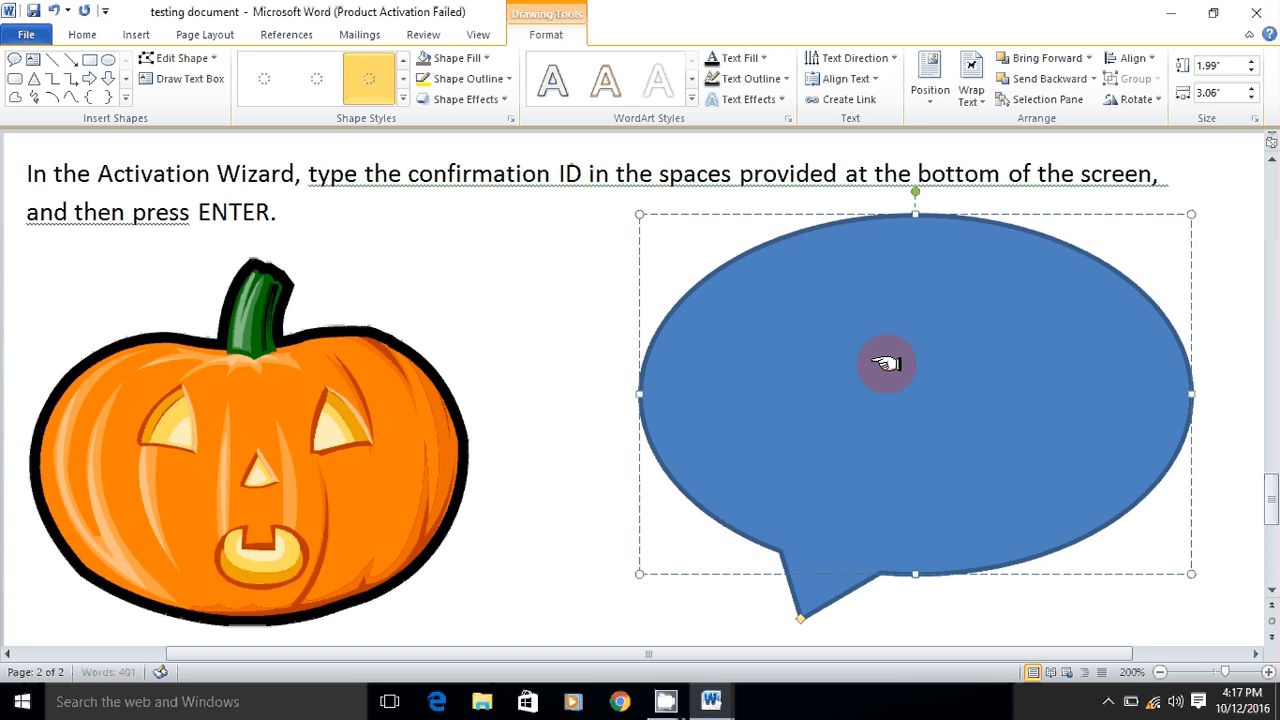
{"action": "right_click", "coordinate": [820, 329]}
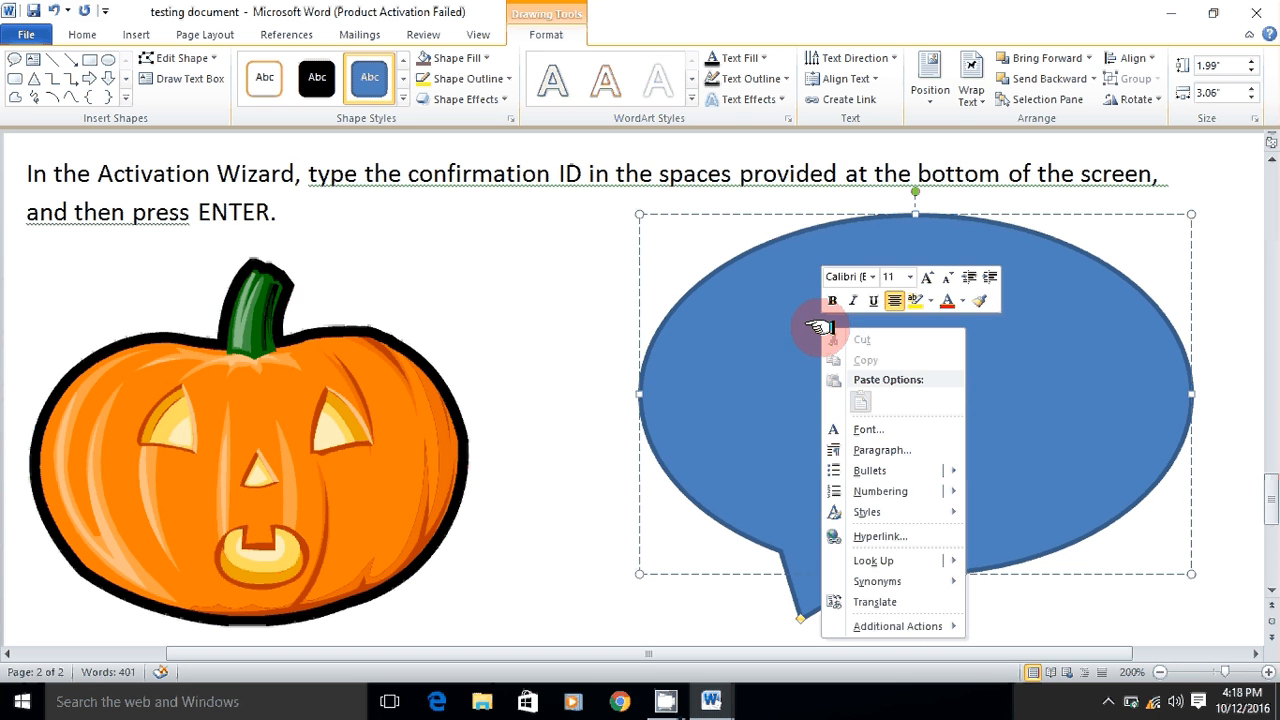
{"action": "left_click", "coordinate": [991, 439]}
{"action": "right_click", "coordinate": [883, 358]}
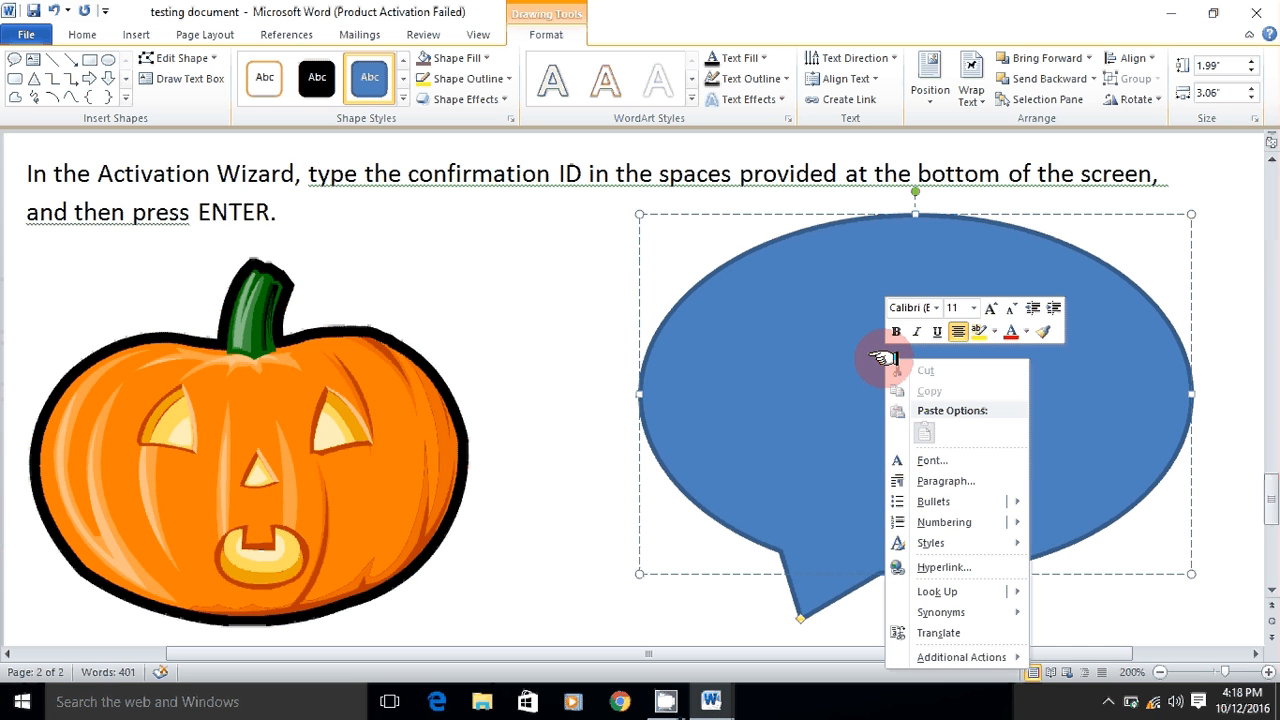
{"action": "left_click", "coordinate": [797, 344]}
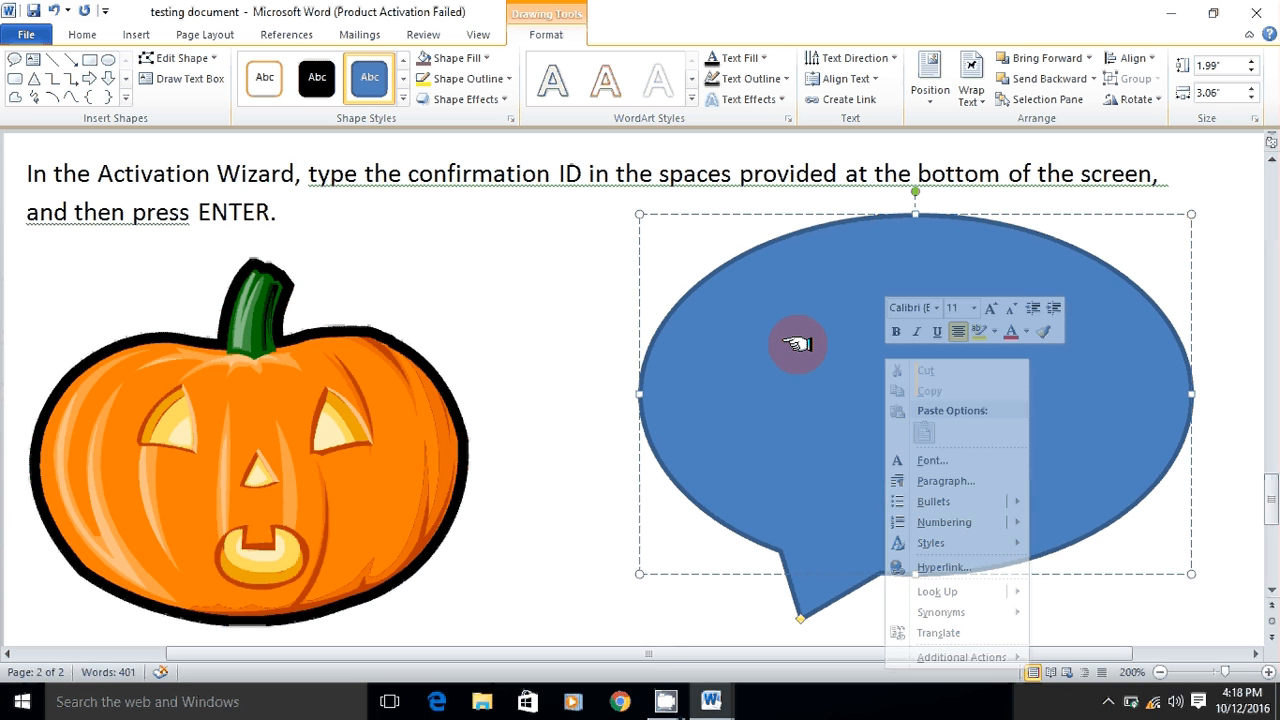
{"action": "left_click", "coordinate": [810, 242]}
{"action": "right_click", "coordinate": [810, 242]}
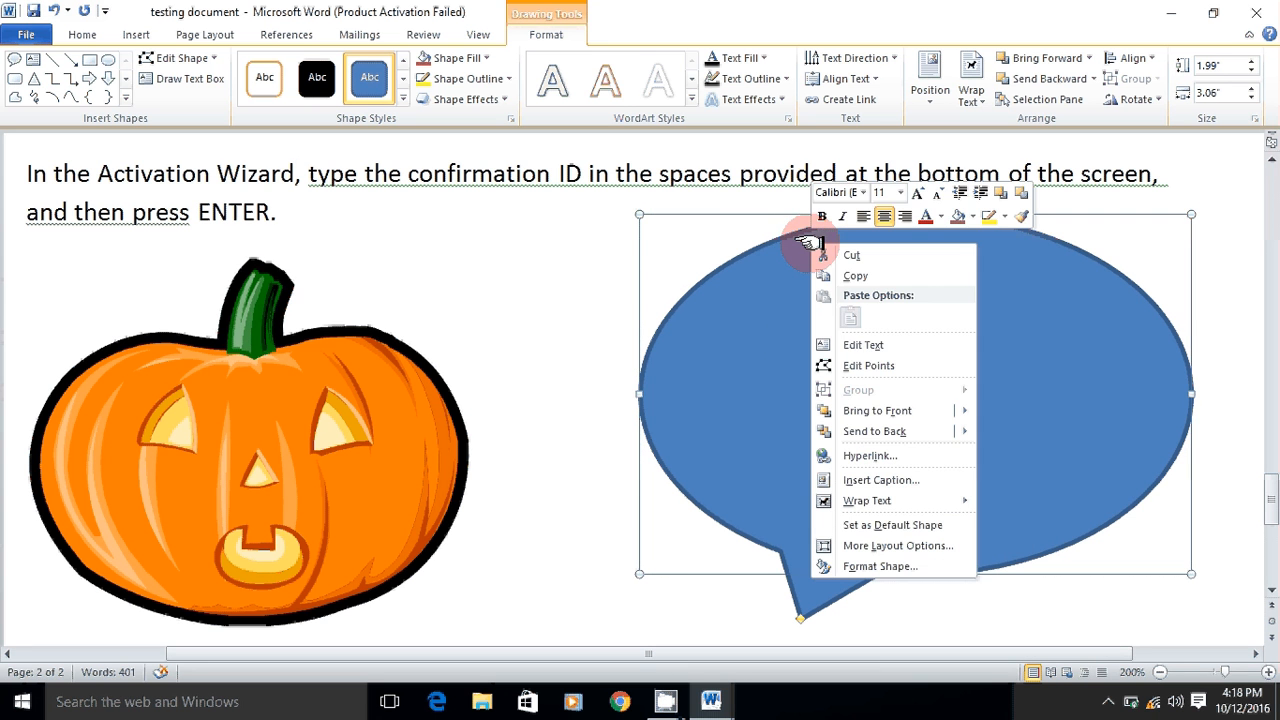
{"action": "left_click", "coordinate": [857, 346]}
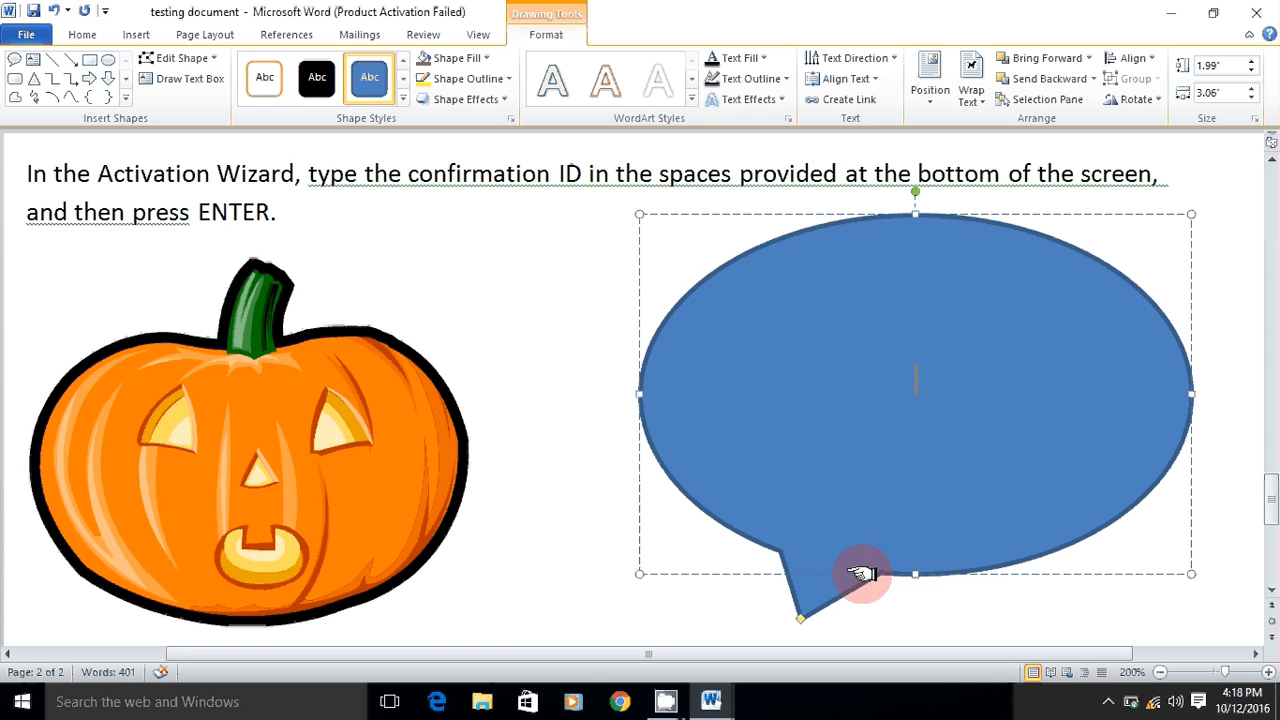
{"action": "type", "text": "50 %"}
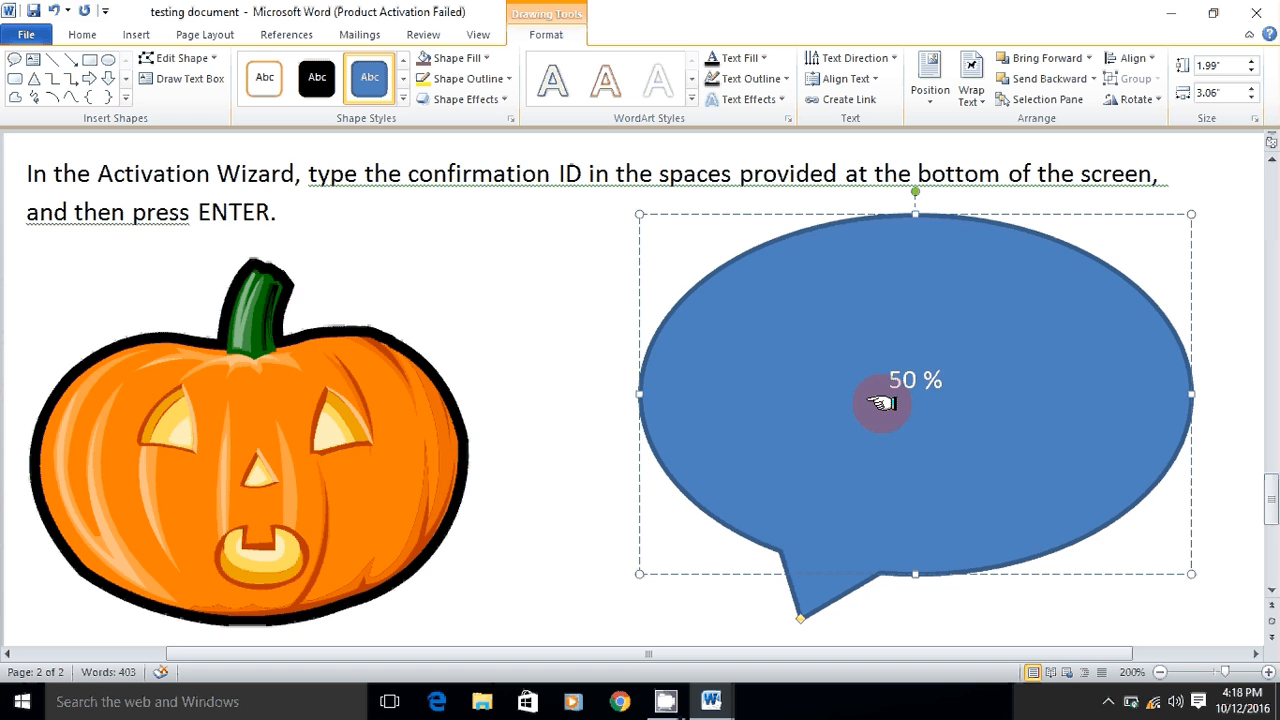
- Enlarge the "50 %" text in the callout as far as it still fits on one line
{"action": "left_click_drag", "start_coordinate": [886, 376], "coordinate": [1018, 389]}
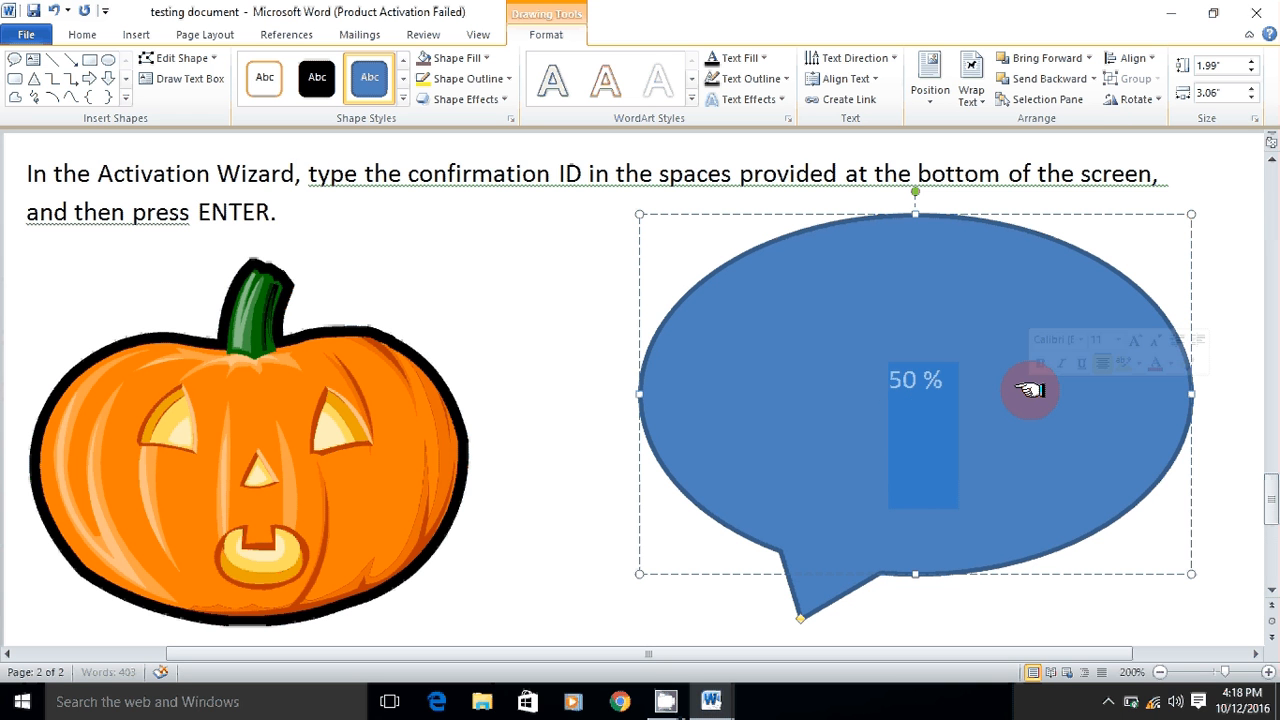
{"action": "key", "text": "ctrl+shift+period"}
{"action": "key", "text": "ctrl+shift+period"}
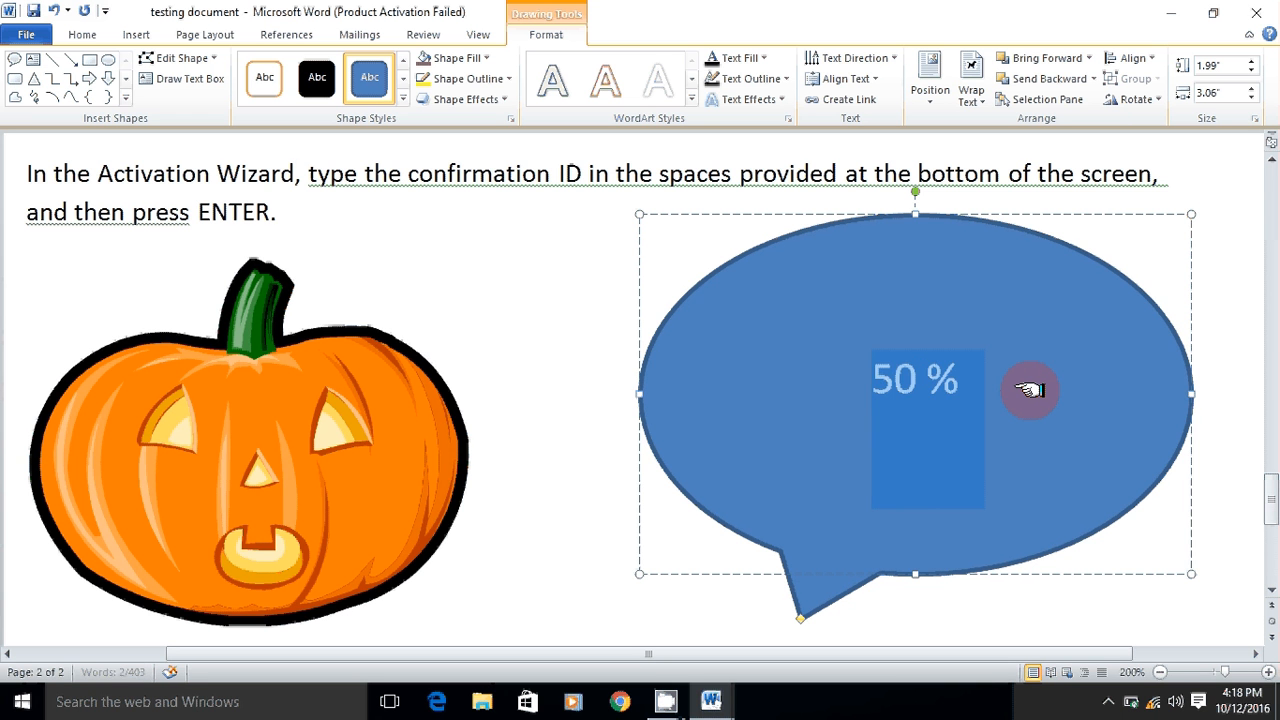
{"action": "key", "text": "ctrl+shift+period"}
{"action": "key", "text": "ctrl+shift+period"}
{"action": "key", "text": "ctrl+shift+period"}
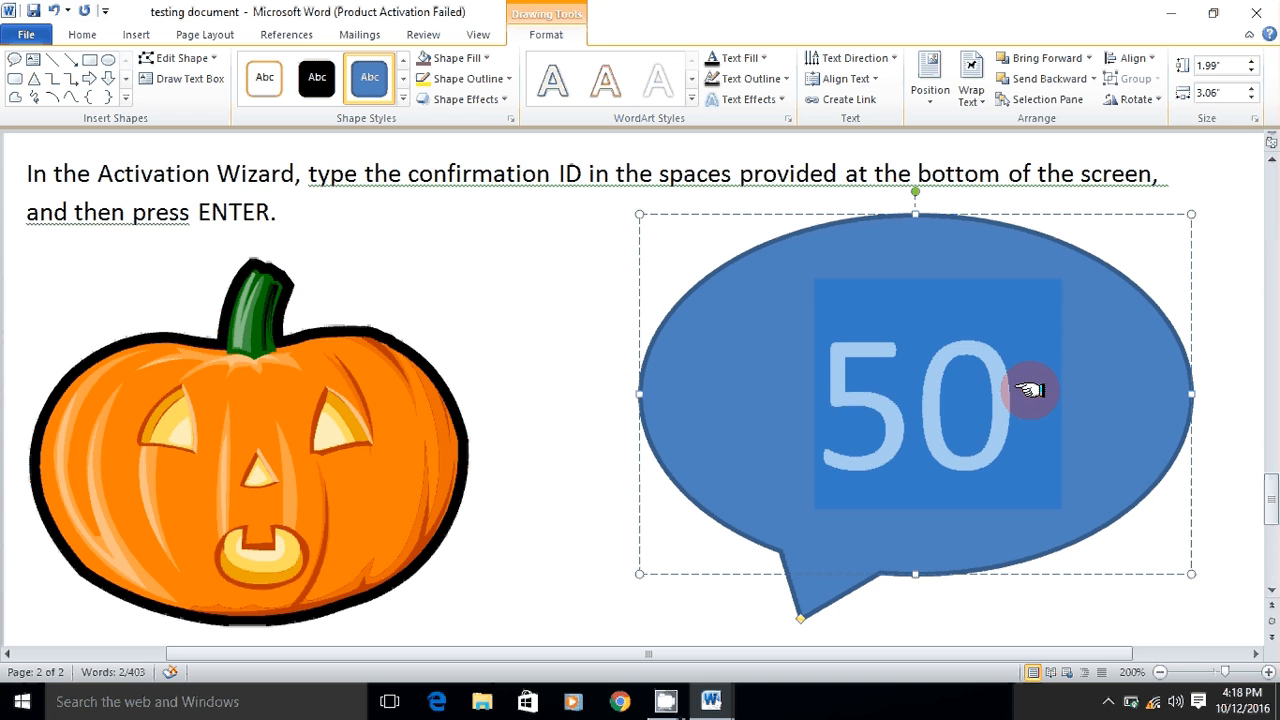
{"action": "key", "text": "ctrl+shift+comma"}
{"action": "key", "text": "ctrl+shift+comma"}
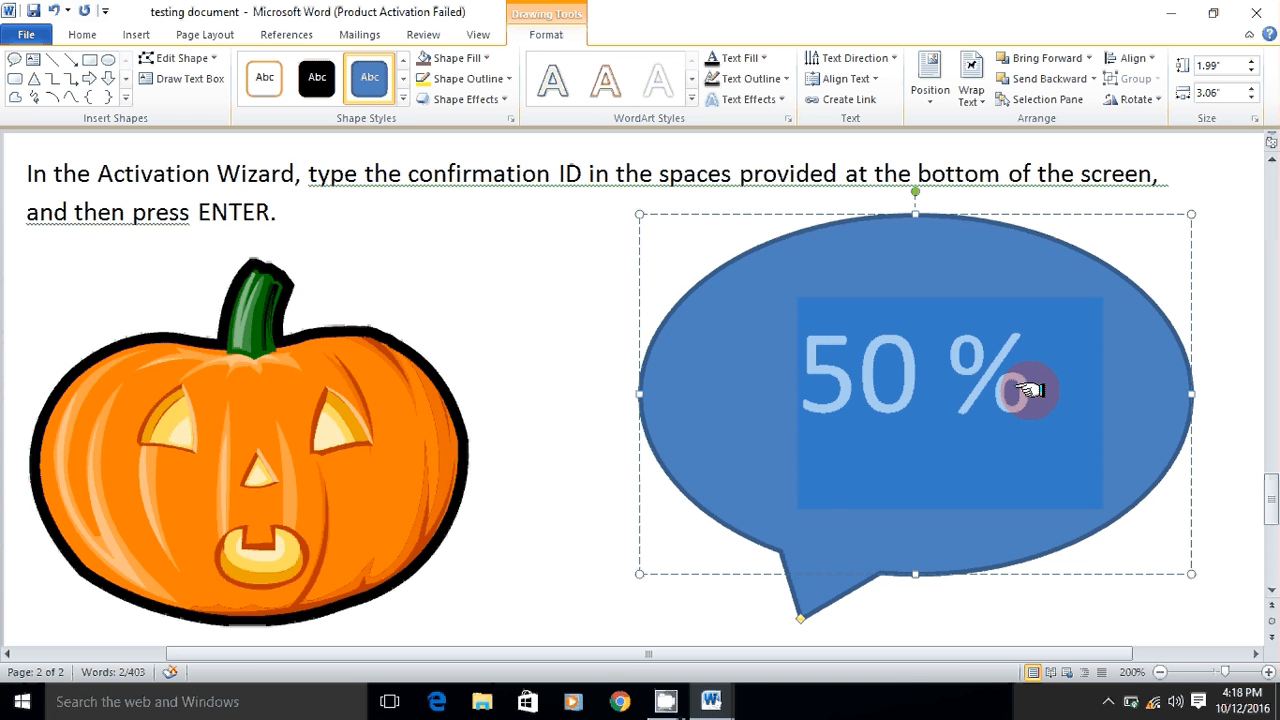
{"action": "left_click", "coordinate": [1089, 603]}
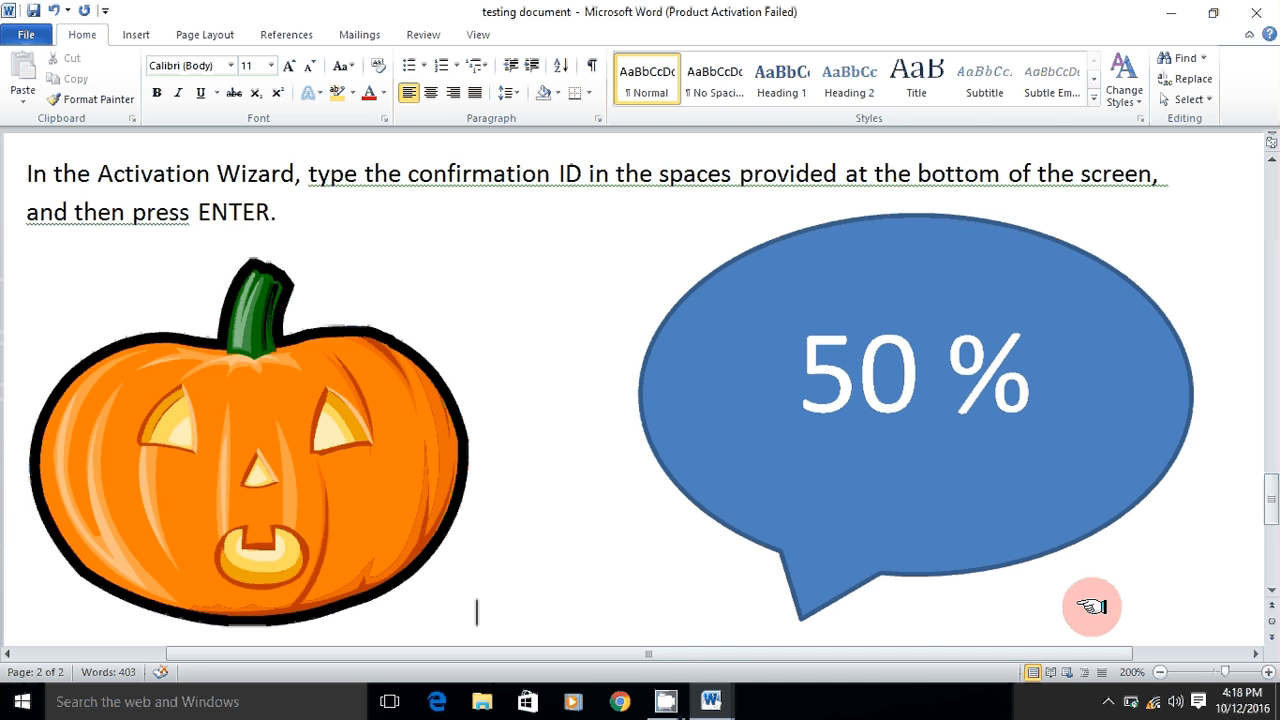
- Delete the oval callout beside the pumpkin
{"action": "left_click", "coordinate": [789, 250]}
{"action": "key", "text": "Delete"}
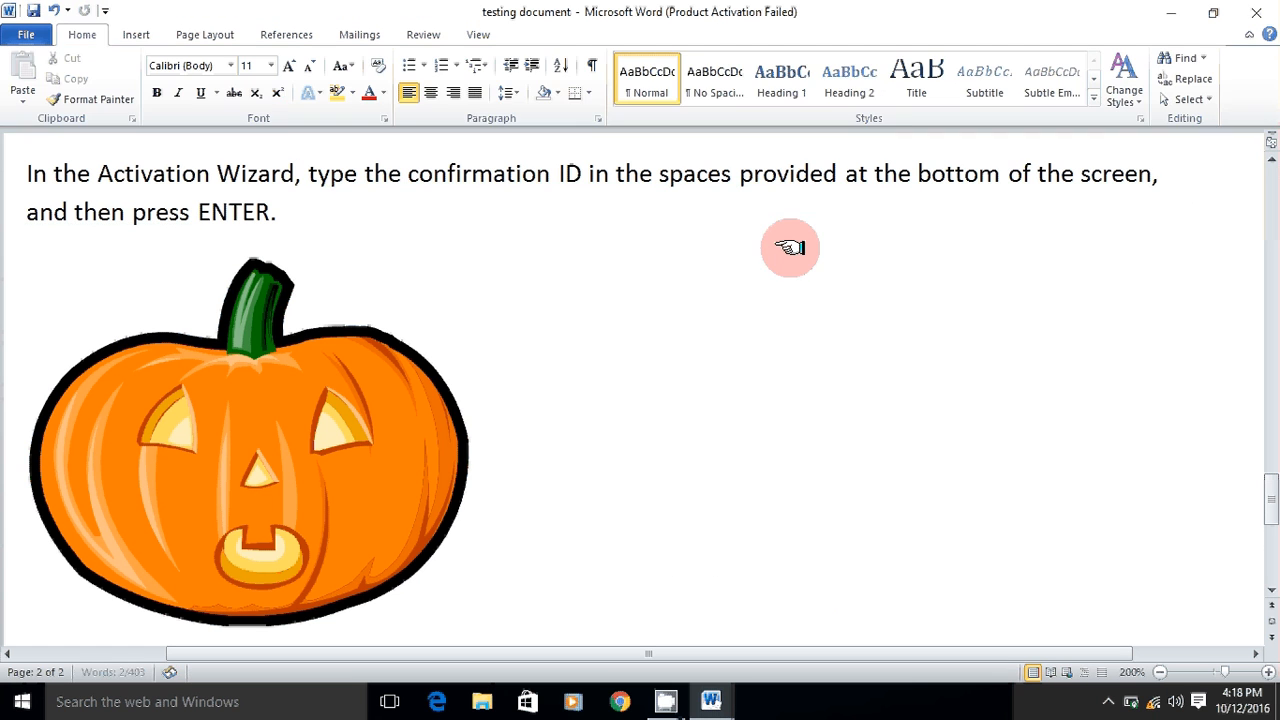
- Draw a horizontal scroll banner about 0.74" high and 4.16" wide beside the top of the pumpkin
{"action": "left_click", "coordinate": [138, 35]}
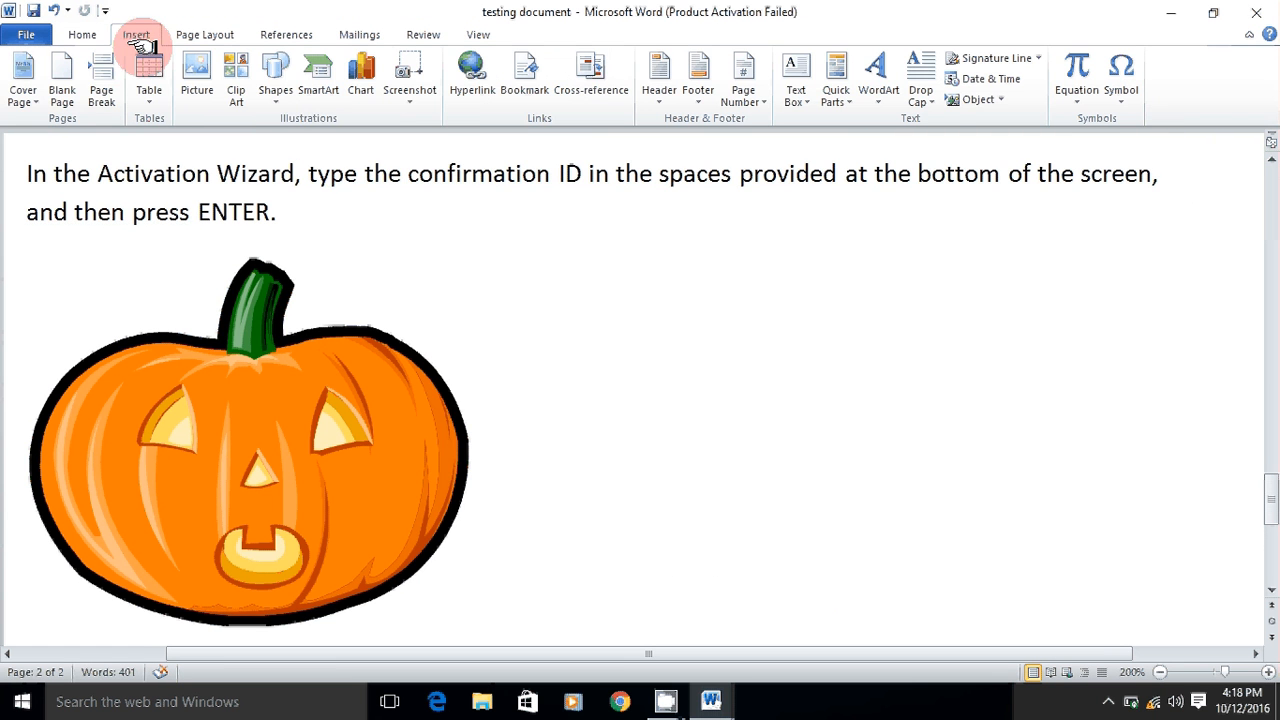
{"action": "left_click", "coordinate": [275, 78]}
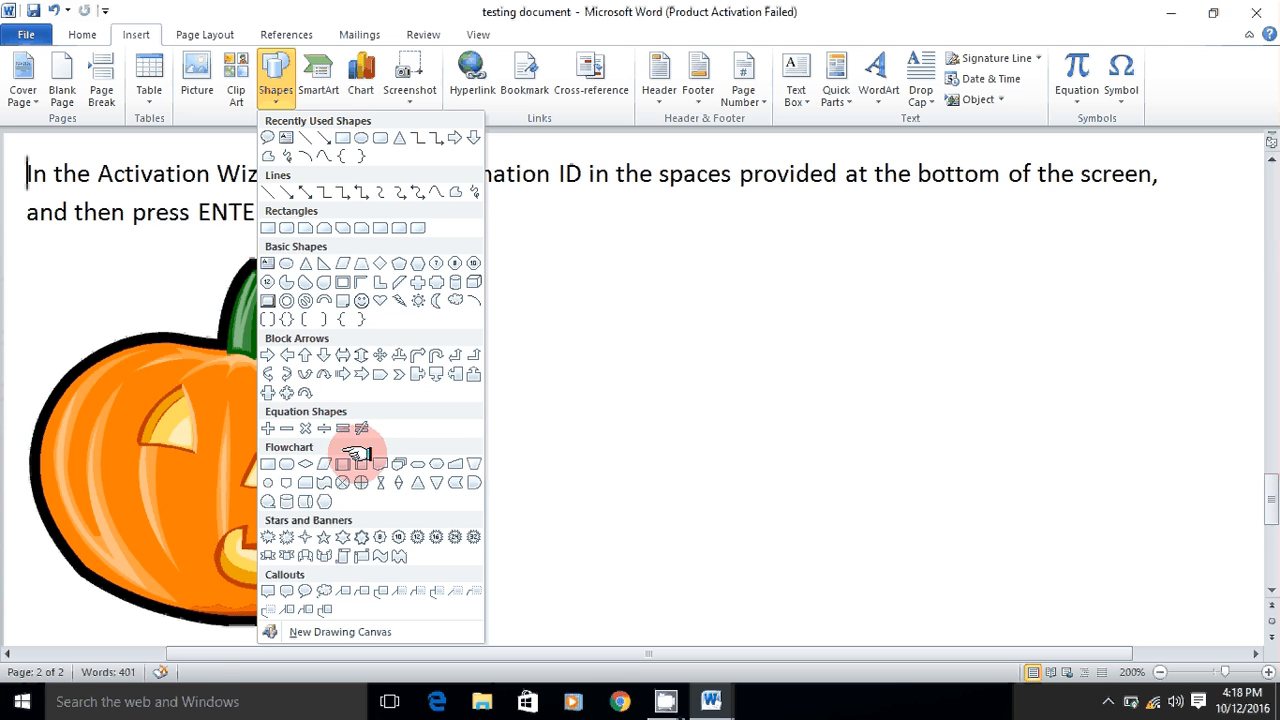
{"action": "left_click", "coordinate": [343, 556]}
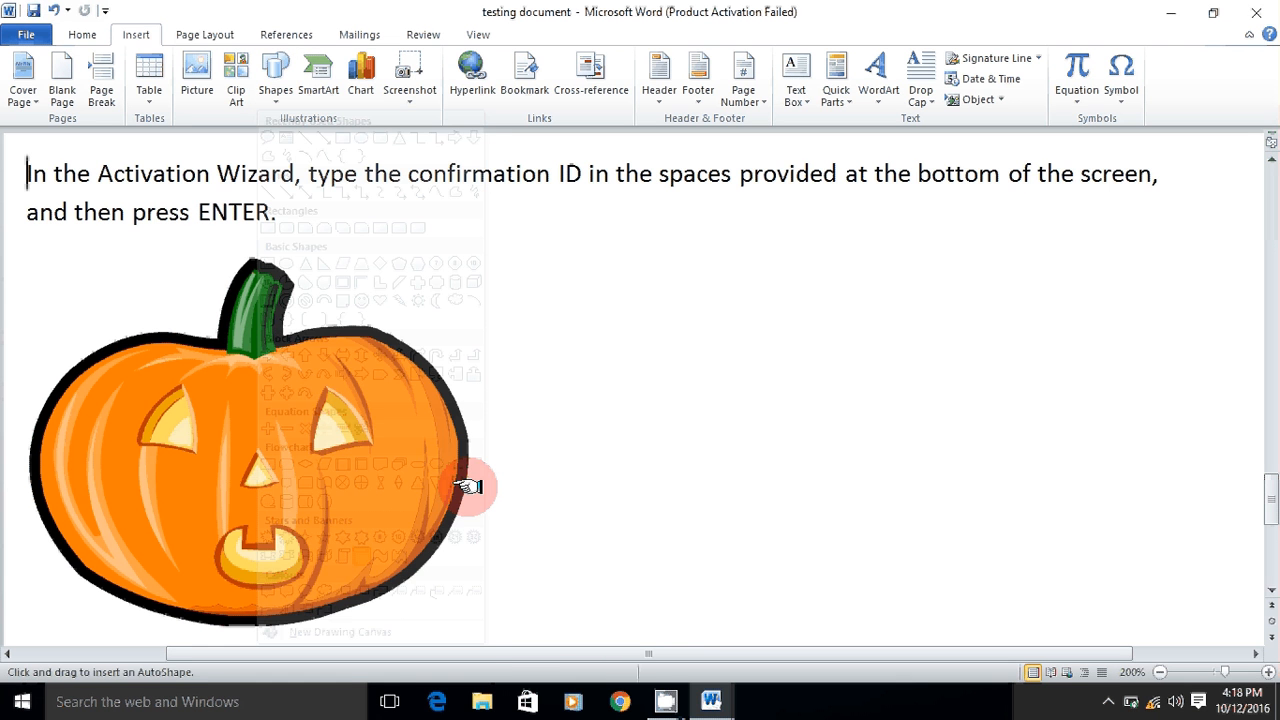
{"action": "mouse_move", "coordinate": [454, 257]}
{"action": "left_mouse_down"}
{"action": "mouse_move", "coordinate": [992, 385]}
{"action": "mouse_move", "coordinate": [1205, 376]}
{"action": "left_mouse_up"}
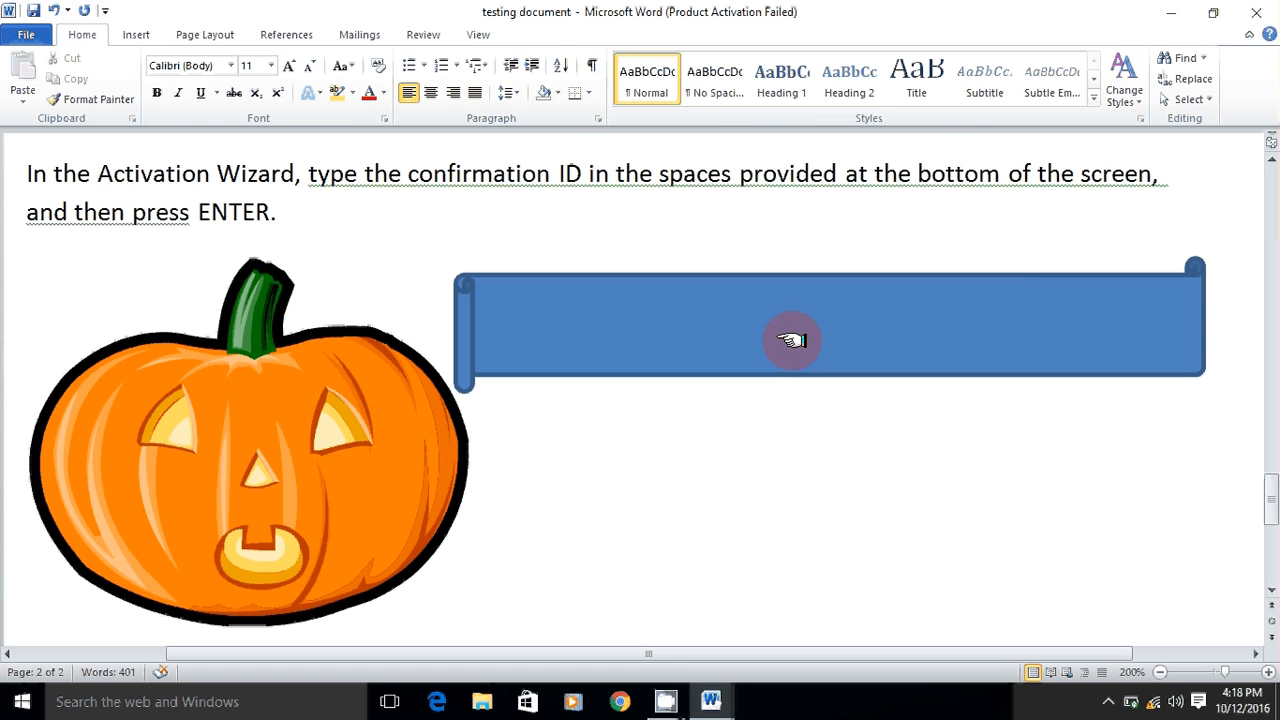
- Add the text "Nice to Meet" inside the scroll banner
{"action": "left_click", "coordinate": [791, 340]}
{"action": "right_click", "coordinate": [803, 314]}
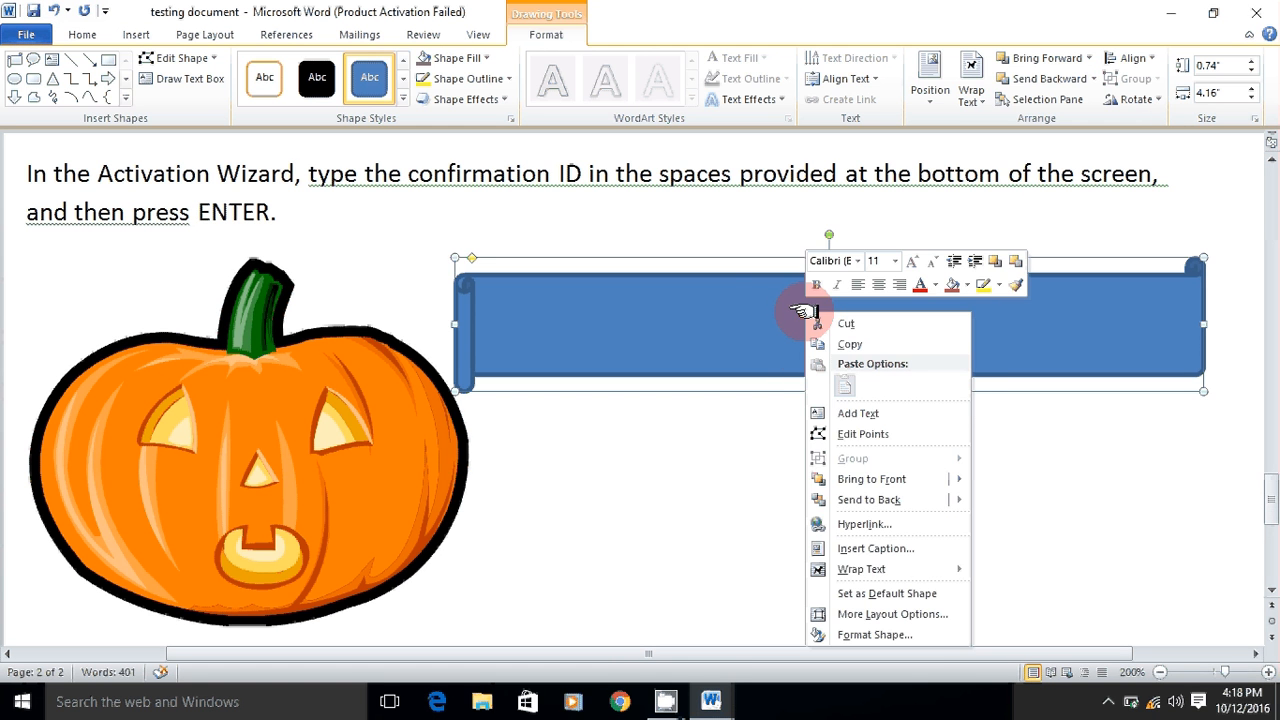
{"action": "left_click", "coordinate": [850, 414]}
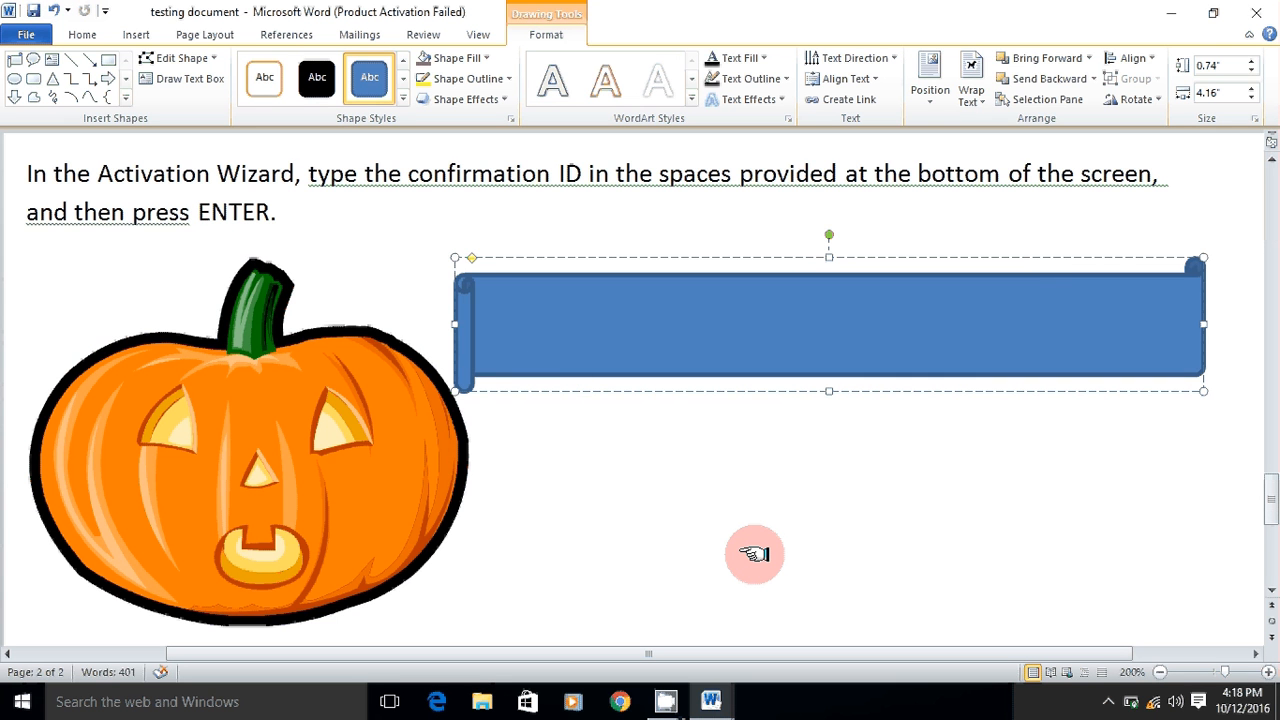
{"action": "type", "text": "Nic"}
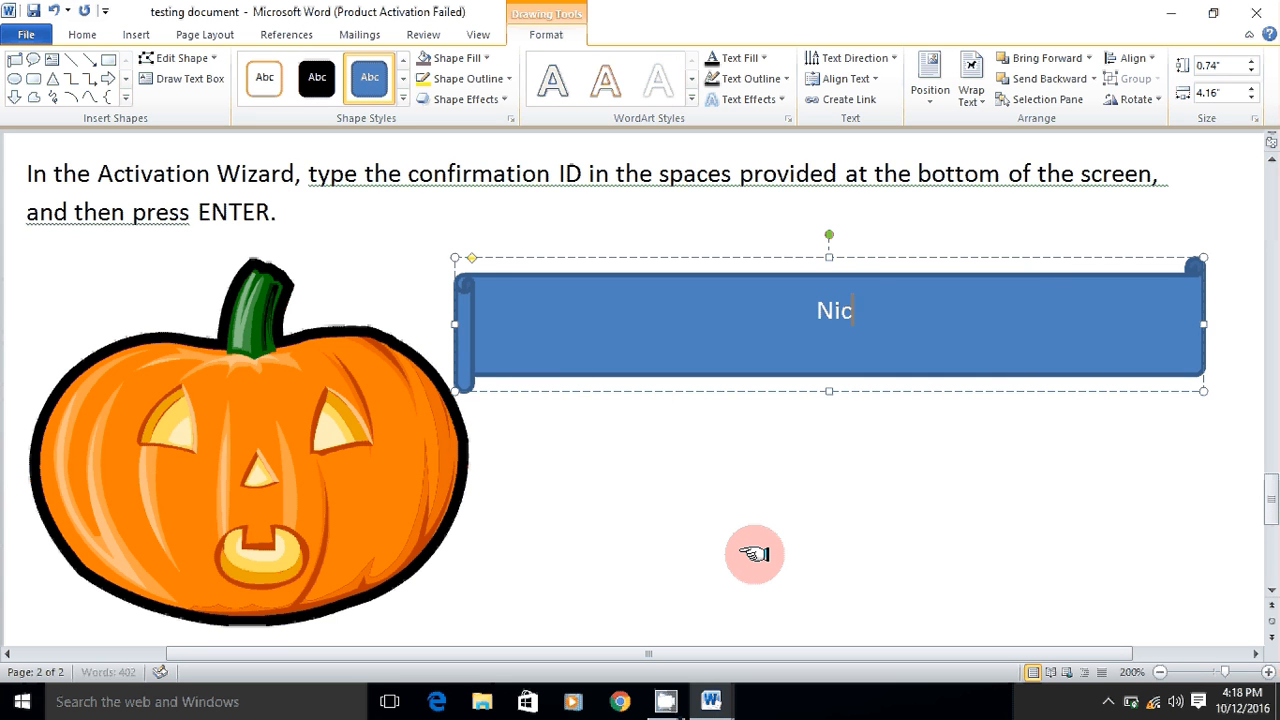
{"action": "type", "text": "e to Me"}
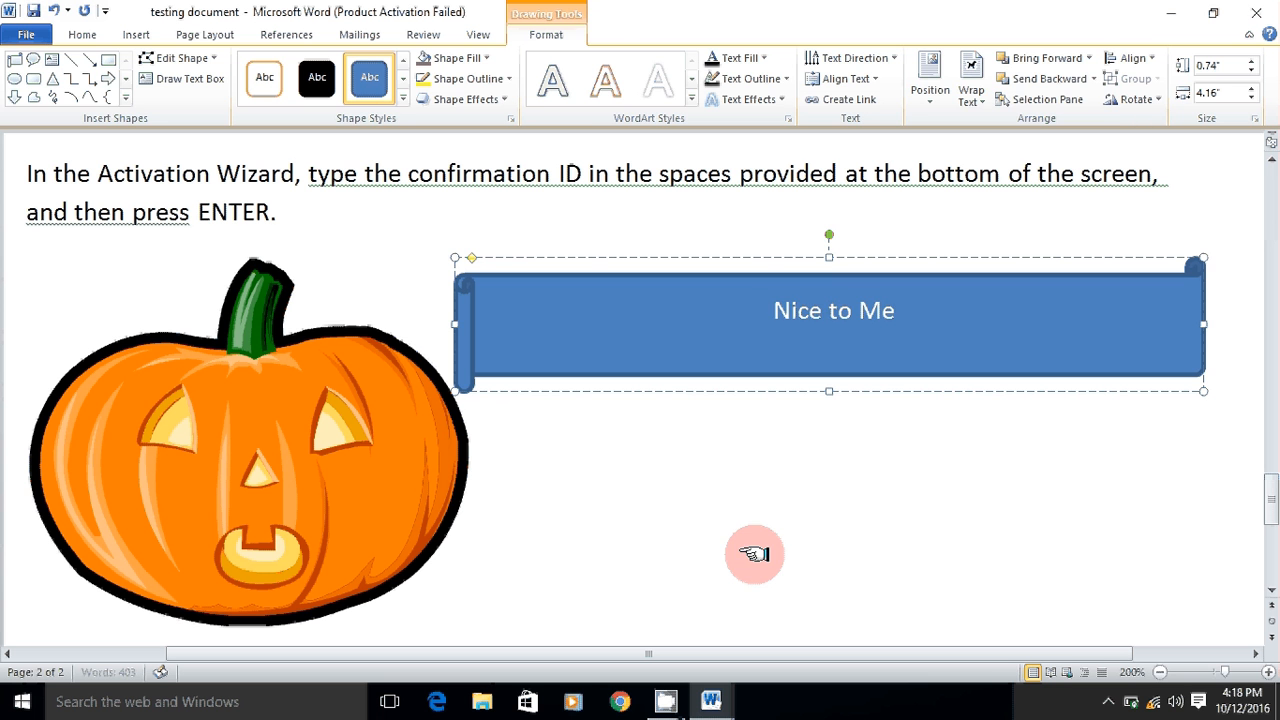
{"action": "type", "text": "et"}
{"action": "left_click", "coordinate": [803, 553]}
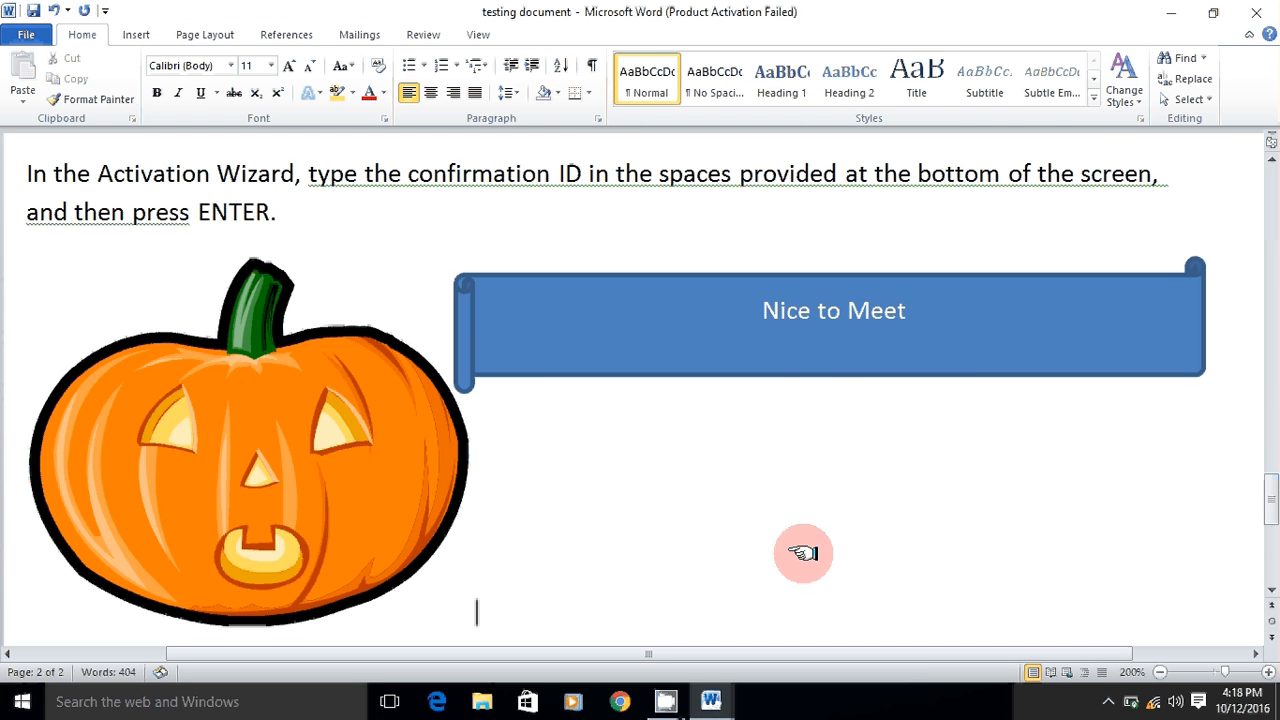
- Replace the scroll banner's text with "Happy Birthday"
{"action": "left_click_drag", "start_coordinate": [748, 323], "coordinate": [810, 337]}
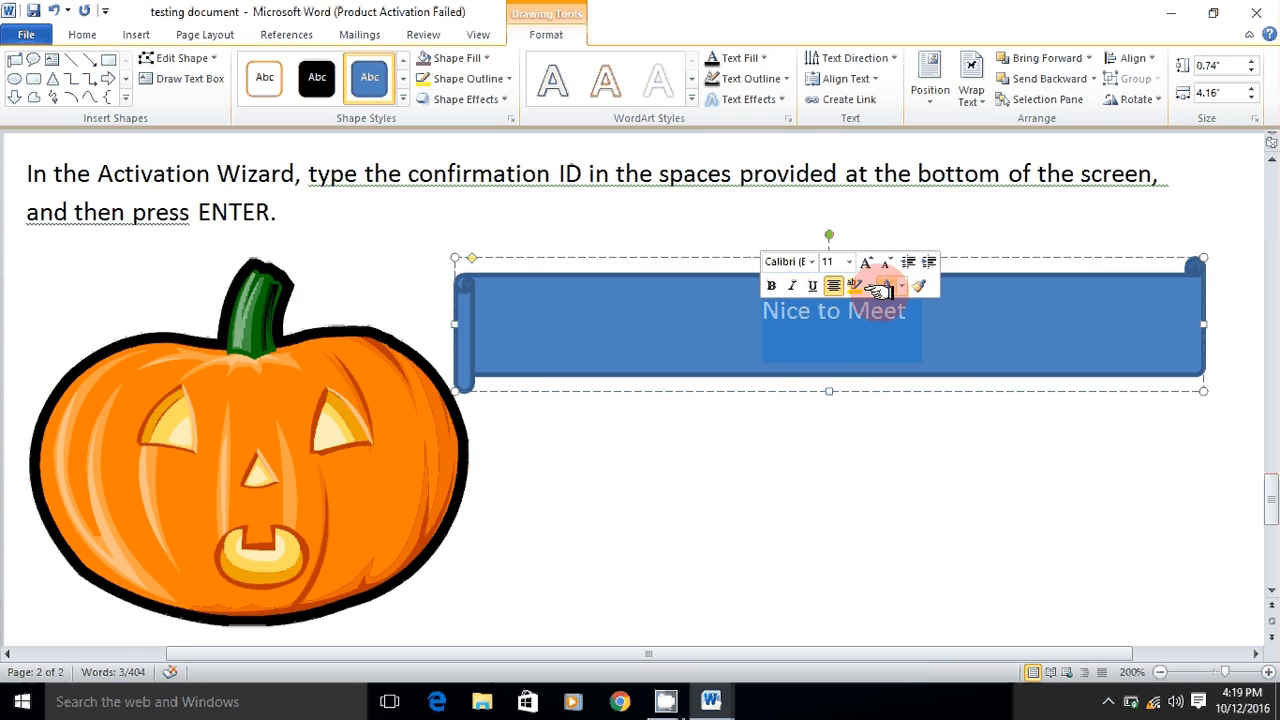
{"action": "type", "text": "Halp"}
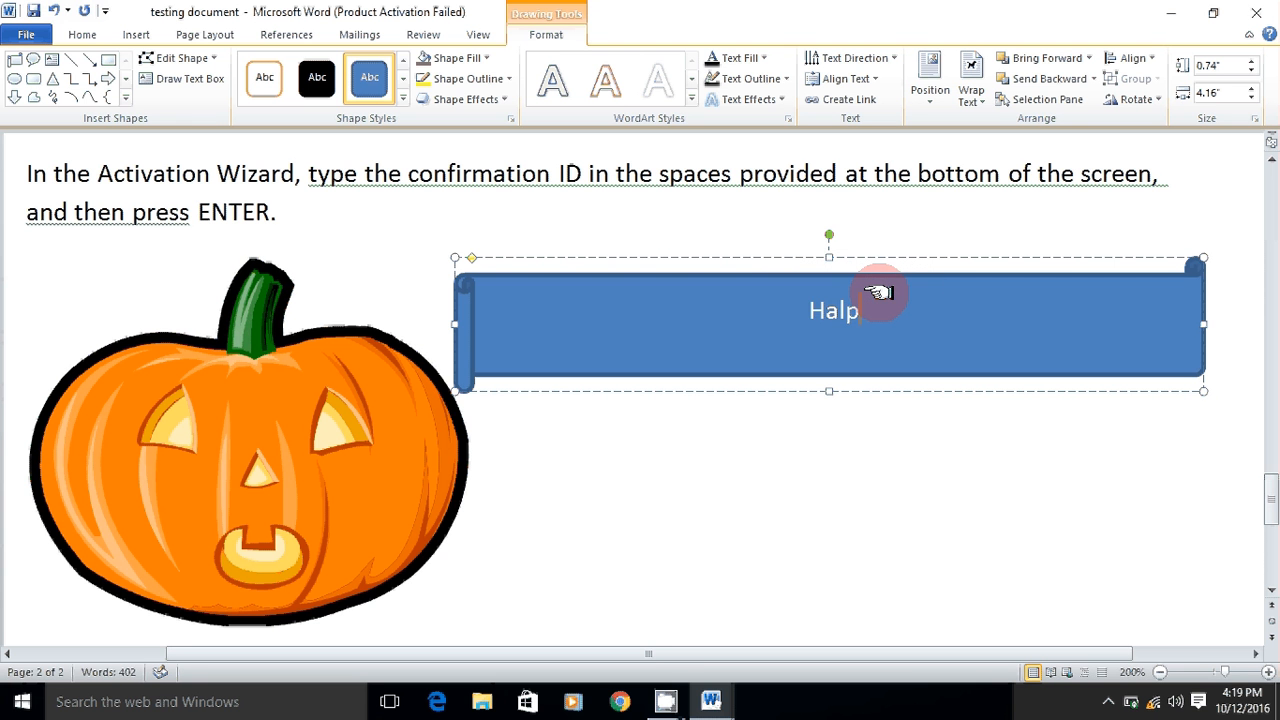
{"action": "key", "text": "BackSpace"}
{"action": "key", "text": "BackSpace"}
{"action": "type", "text": "pp"}
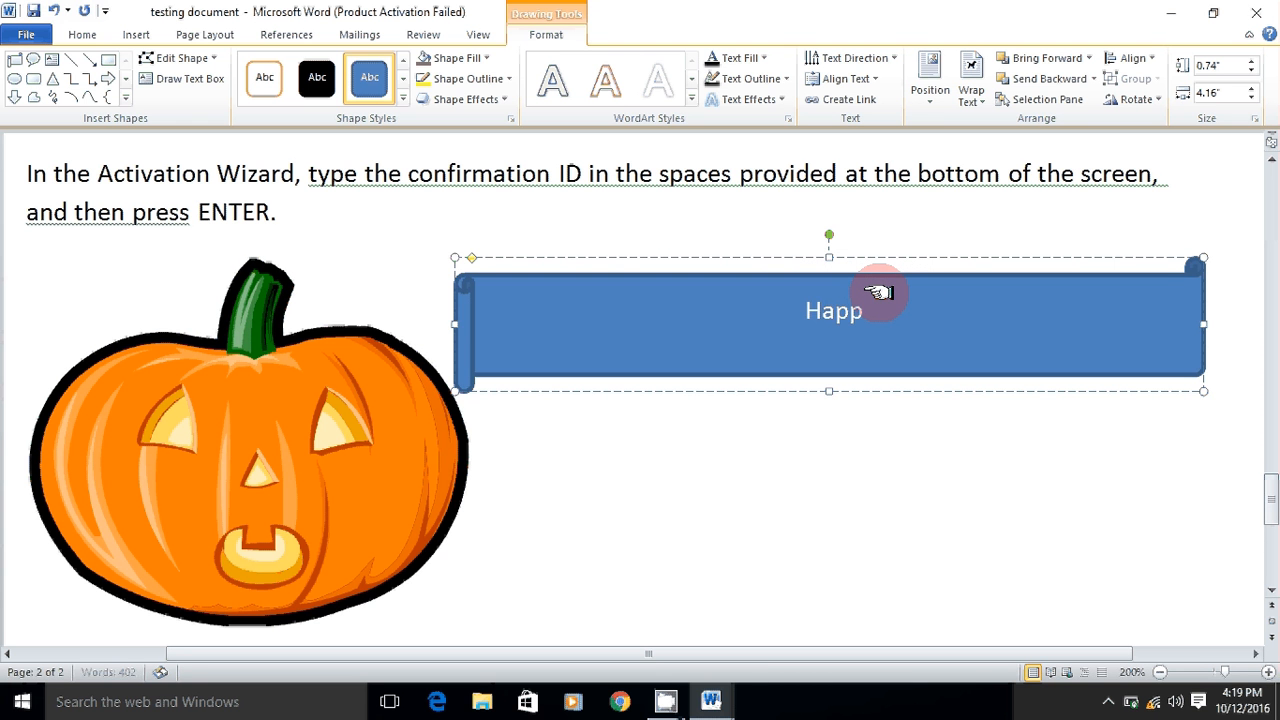
{"action": "type", "text": "y Birth"}
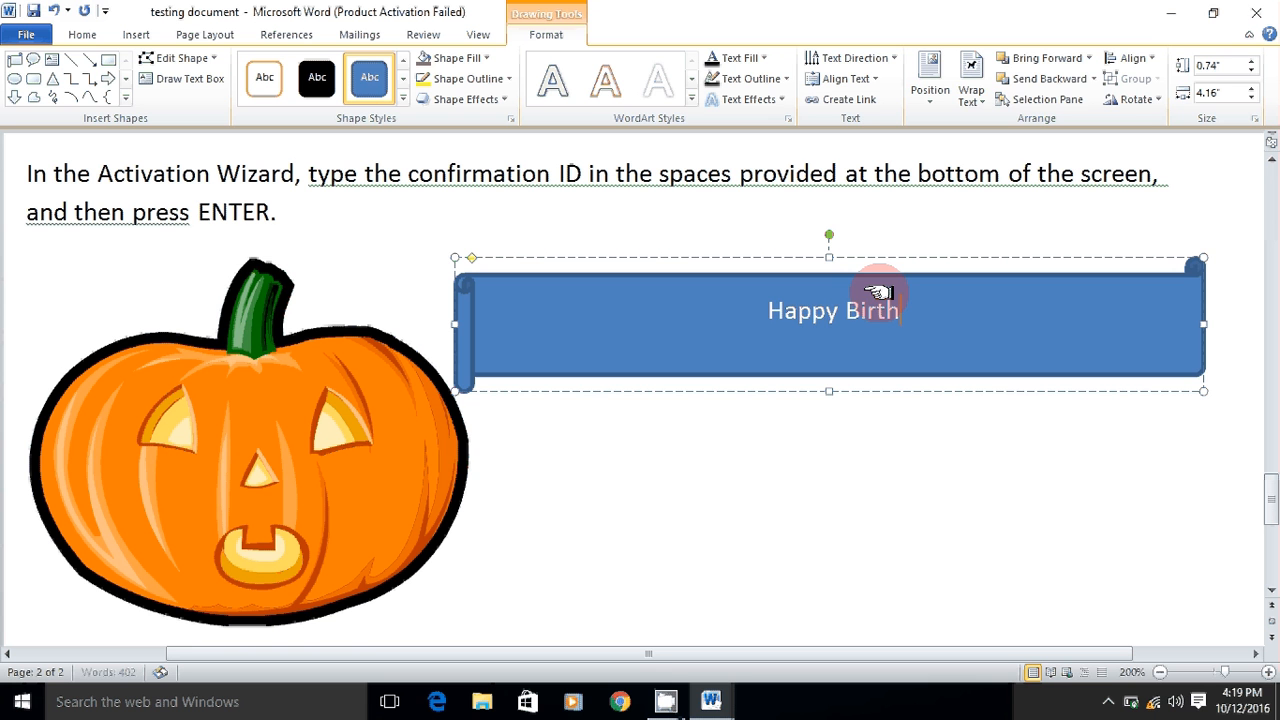
{"action": "type", "text": "day"}
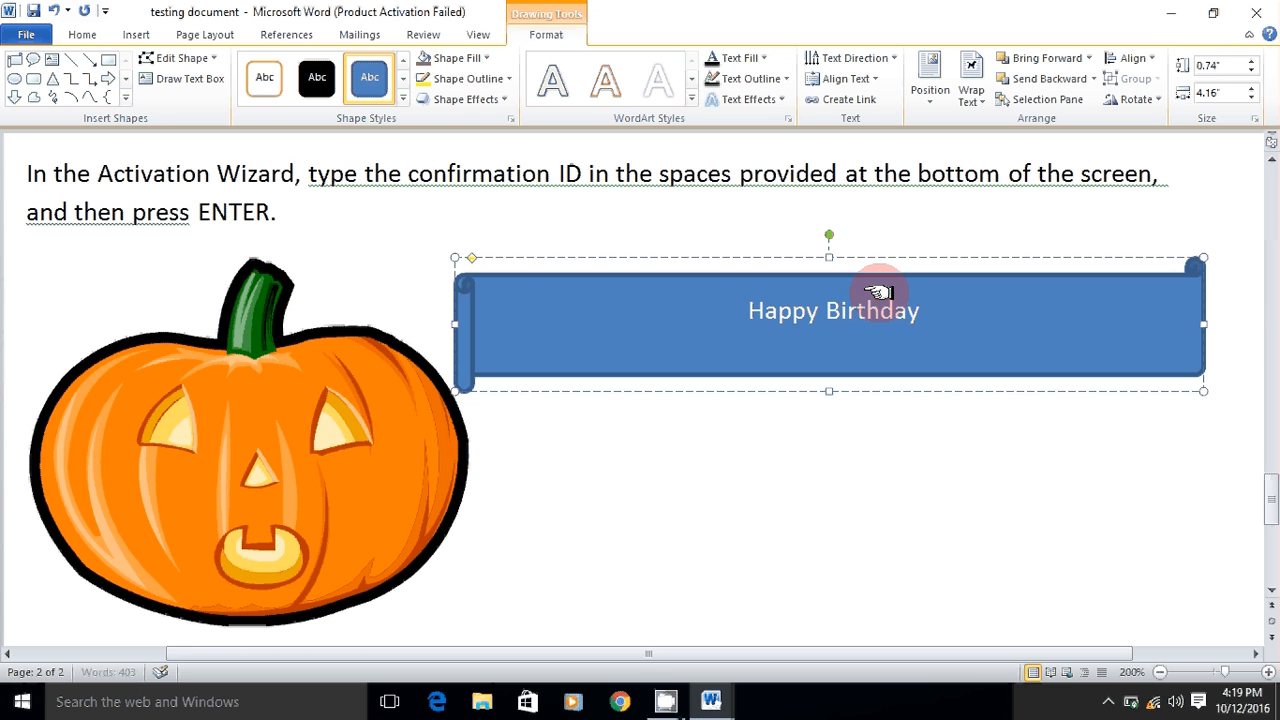
- Delete the "Happy Birthday" scroll banner beside the pumpkin
{"action": "left_click", "coordinate": [885, 469]}
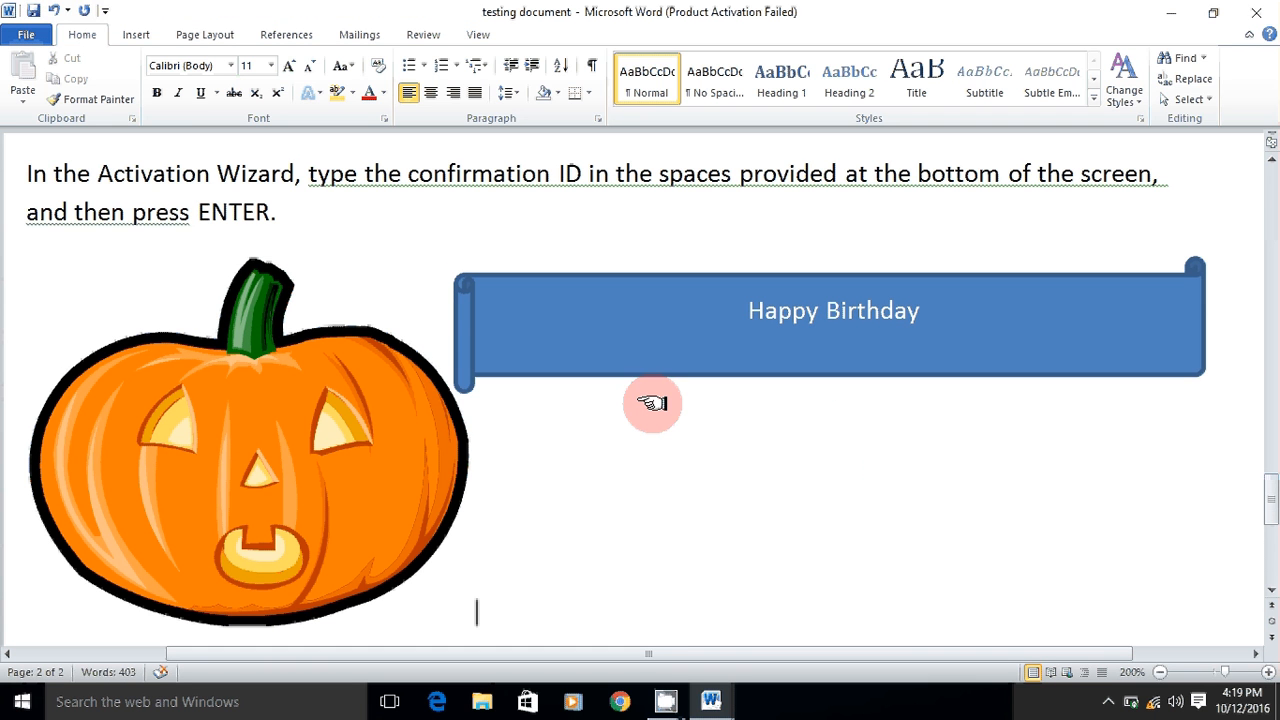
{"action": "left_click", "coordinate": [665, 273]}
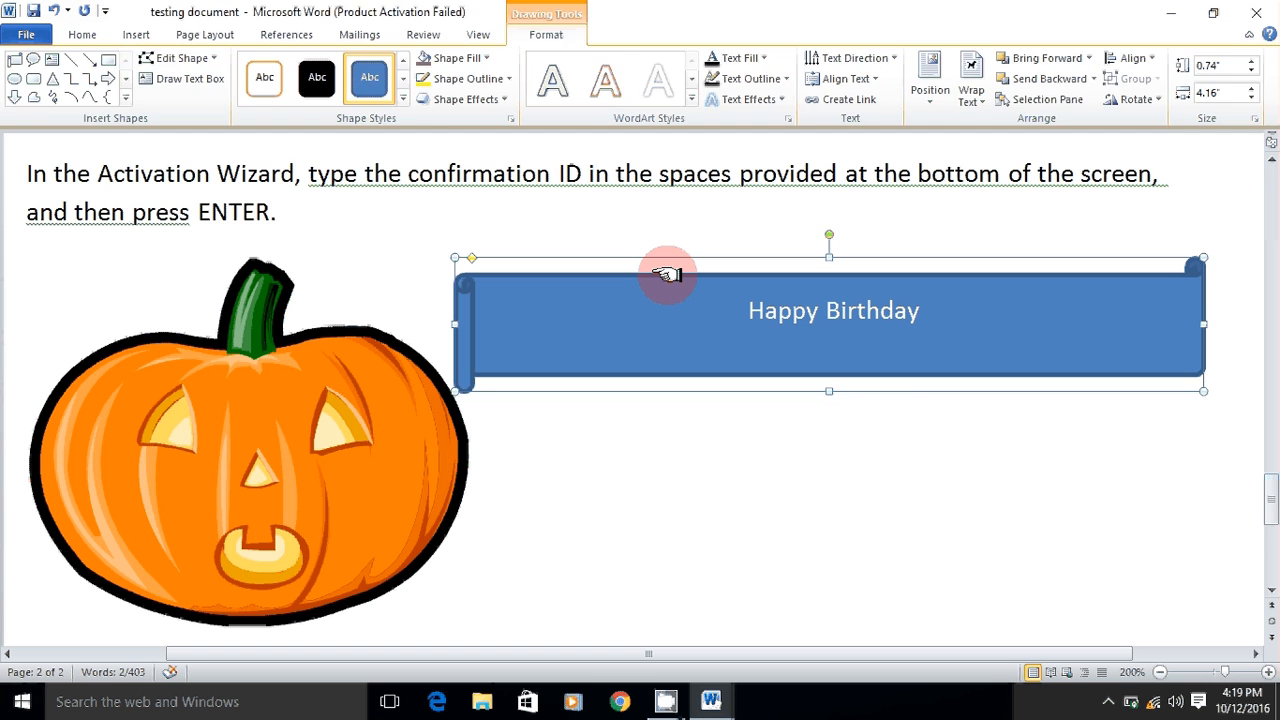
{"action": "key", "text": "Delete"}
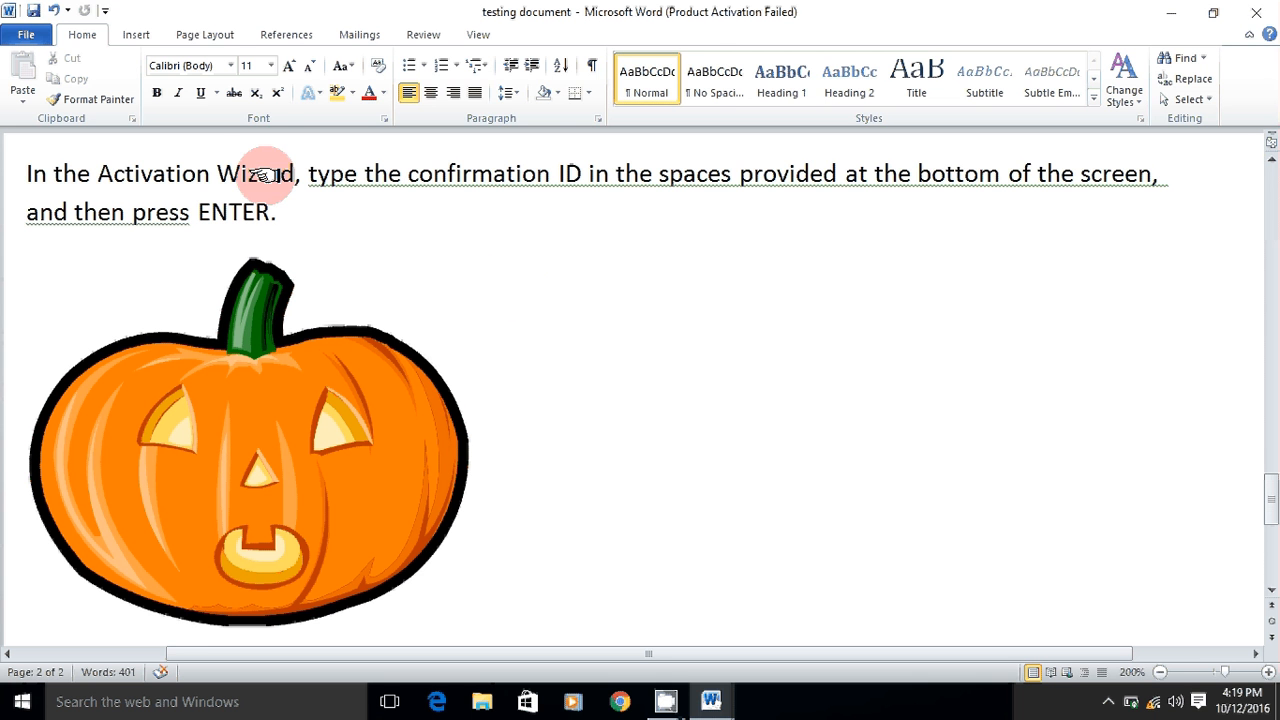
- Insert a Basic Block List SmartArt graphic into the document and look over its text blocks
{"action": "left_click", "coordinate": [135, 33]}
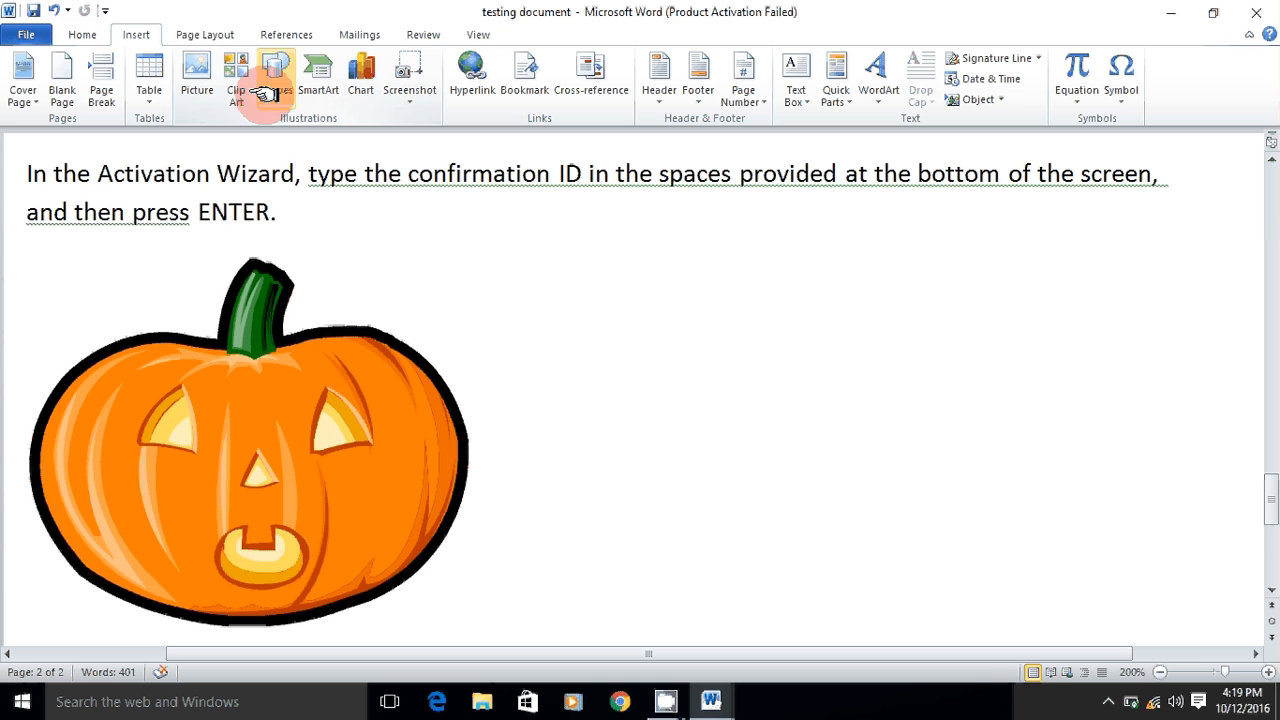
{"action": "left_click", "coordinate": [314, 84]}
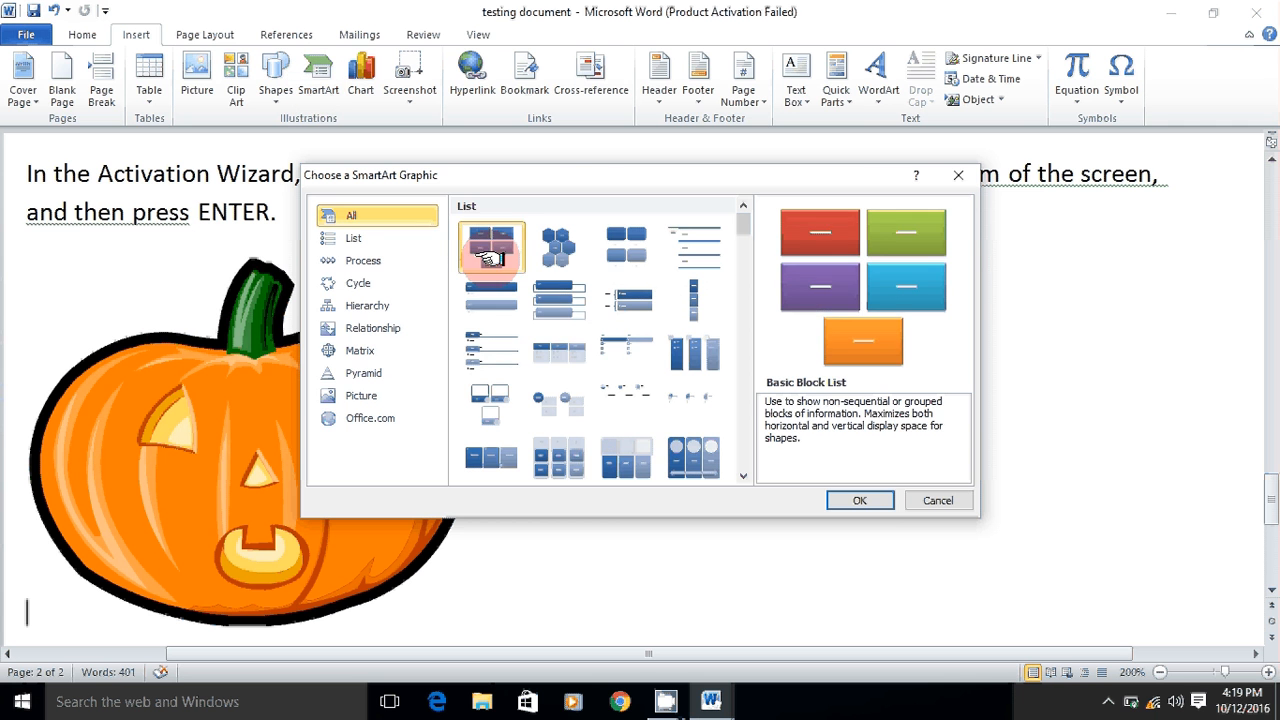
{"action": "left_click", "coordinate": [858, 499]}
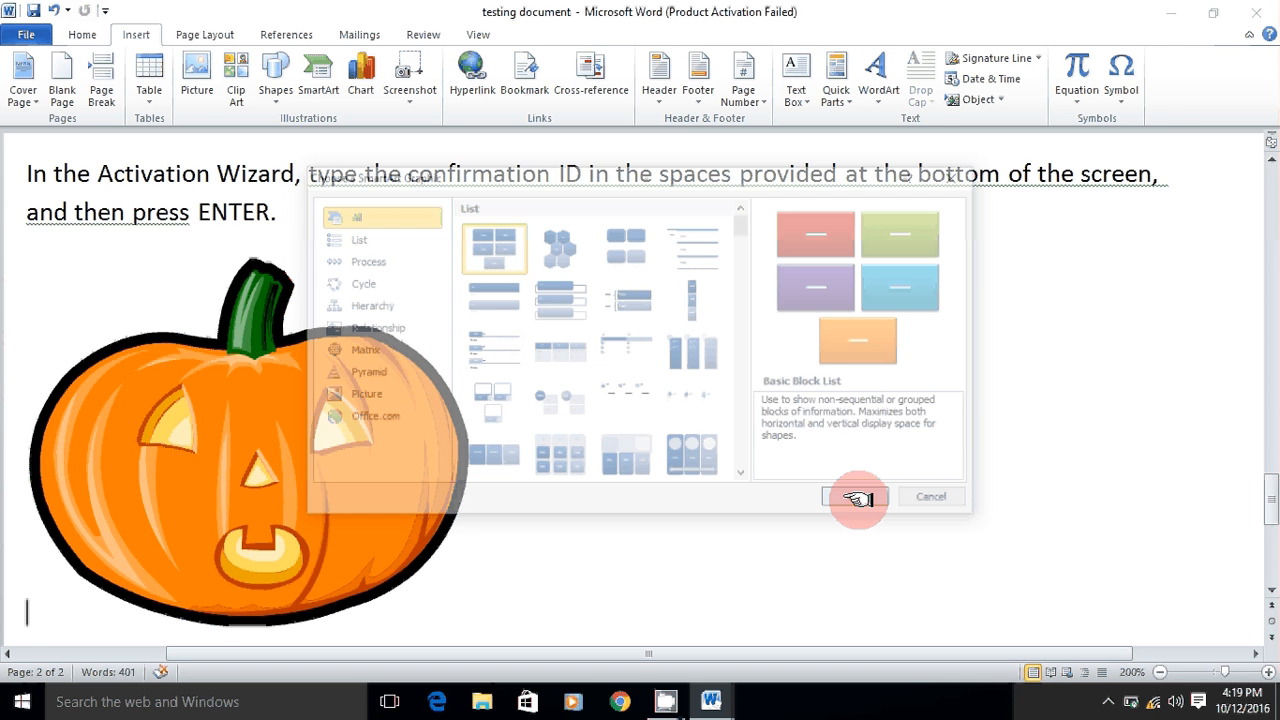
{"action": "scroll", "coordinate": [647, 488], "scroll_direction": "down", "scroll_amount": 1}
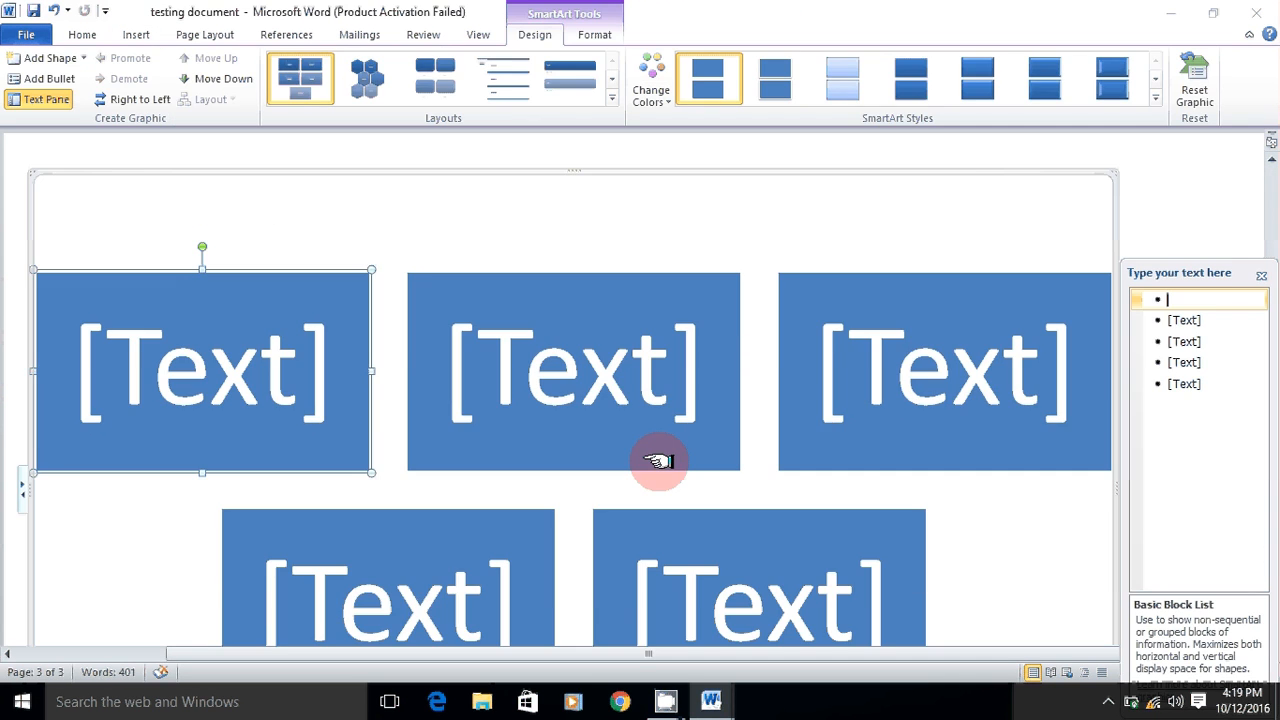
{"action": "scroll", "coordinate": [658, 461], "scroll_direction": "down", "scroll_amount": 1}
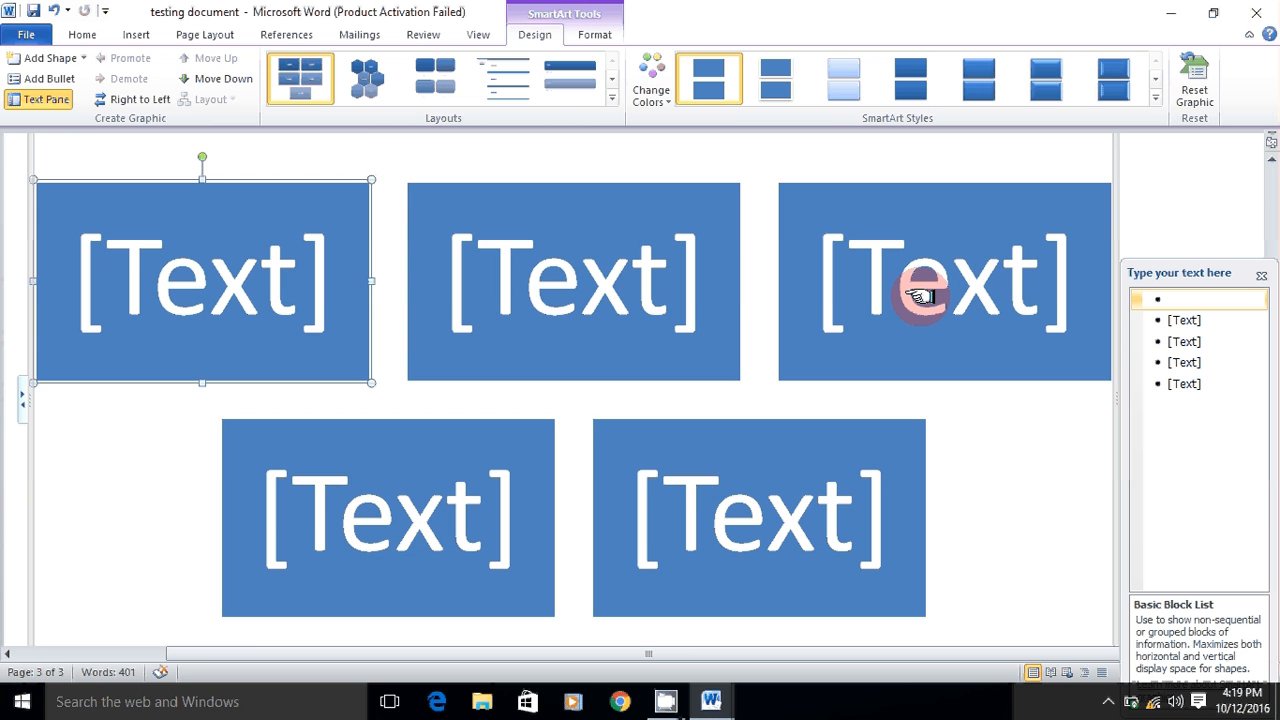
{"action": "scroll", "coordinate": [715, 185], "scroll_direction": "down", "scroll_amount": 3}
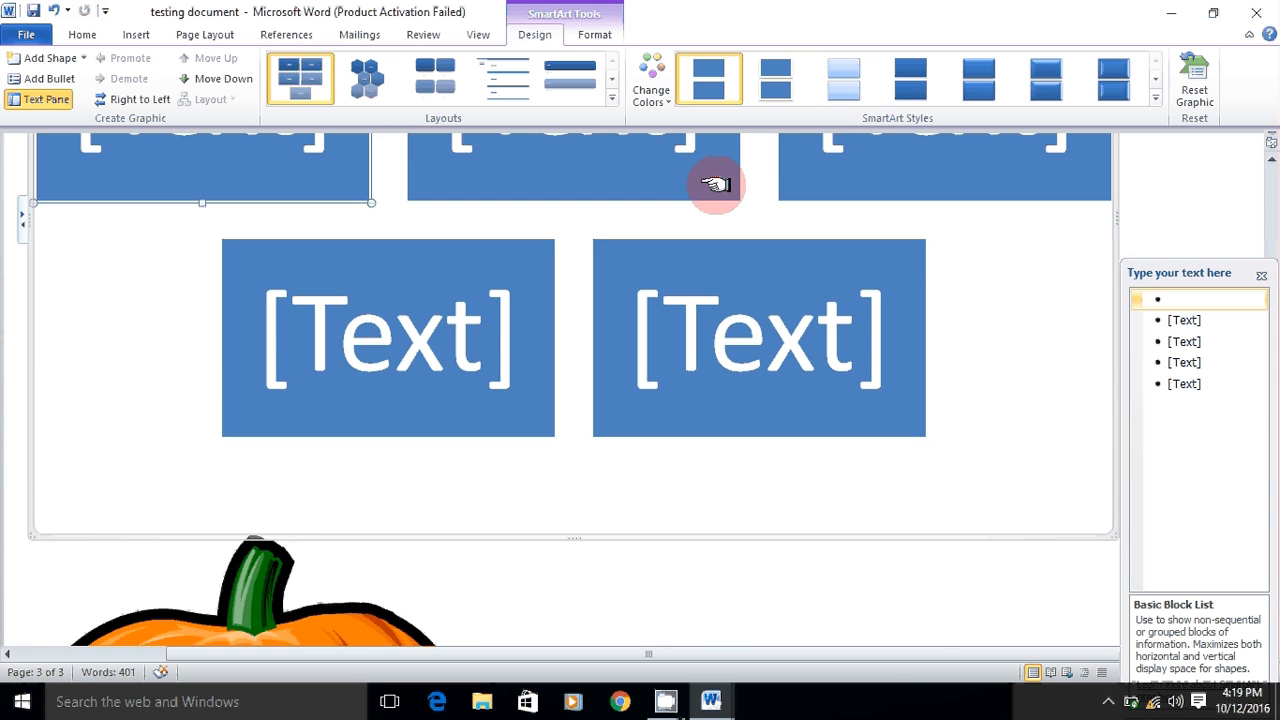
- Try two glossy bevelled SmartArt styles on the block list, and apply the tilted 3-D style with thick blocks
{"action": "scroll", "coordinate": [715, 185], "scroll_direction": "up", "scroll_amount": 6}
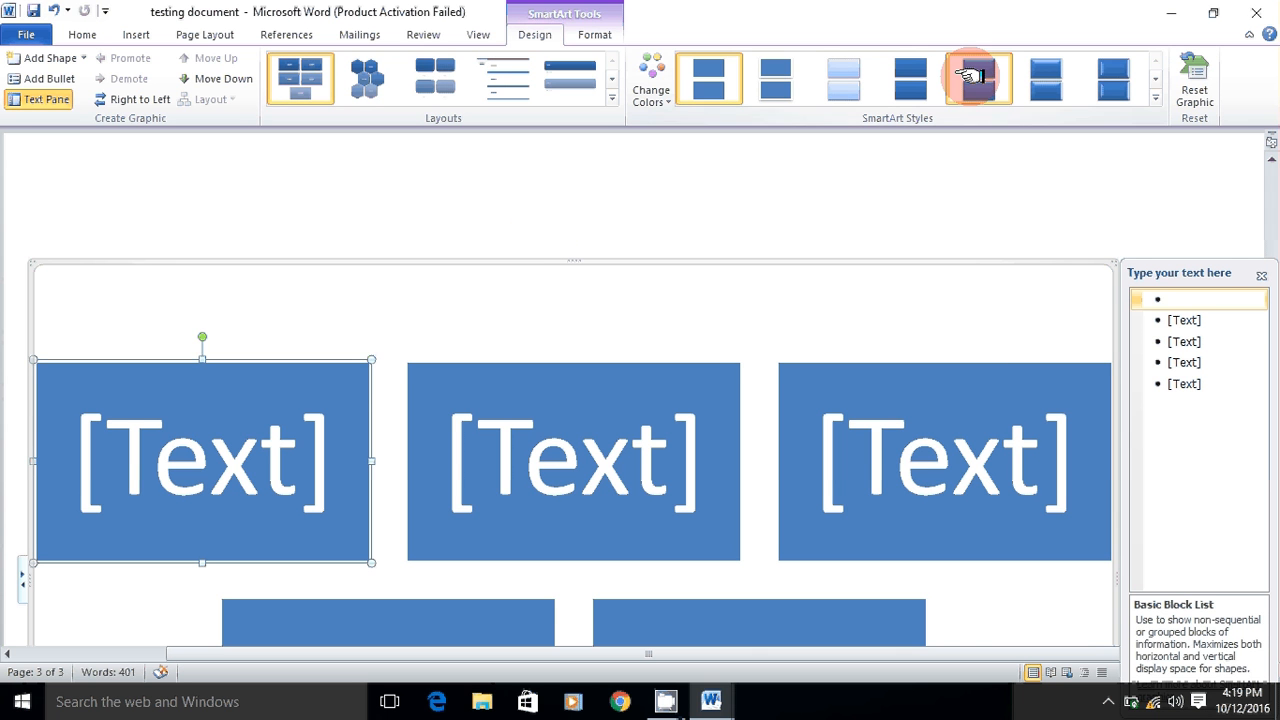
{"action": "left_click", "coordinate": [978, 77]}
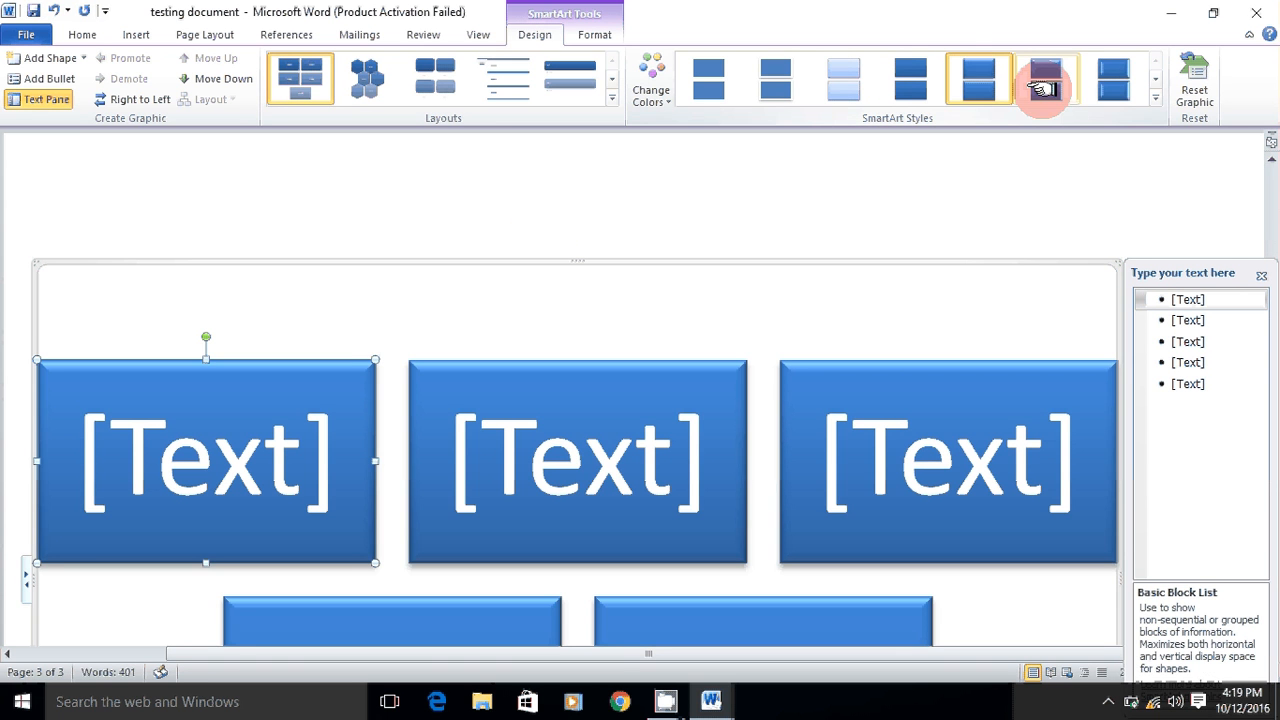
{"action": "left_click", "coordinate": [1045, 80]}
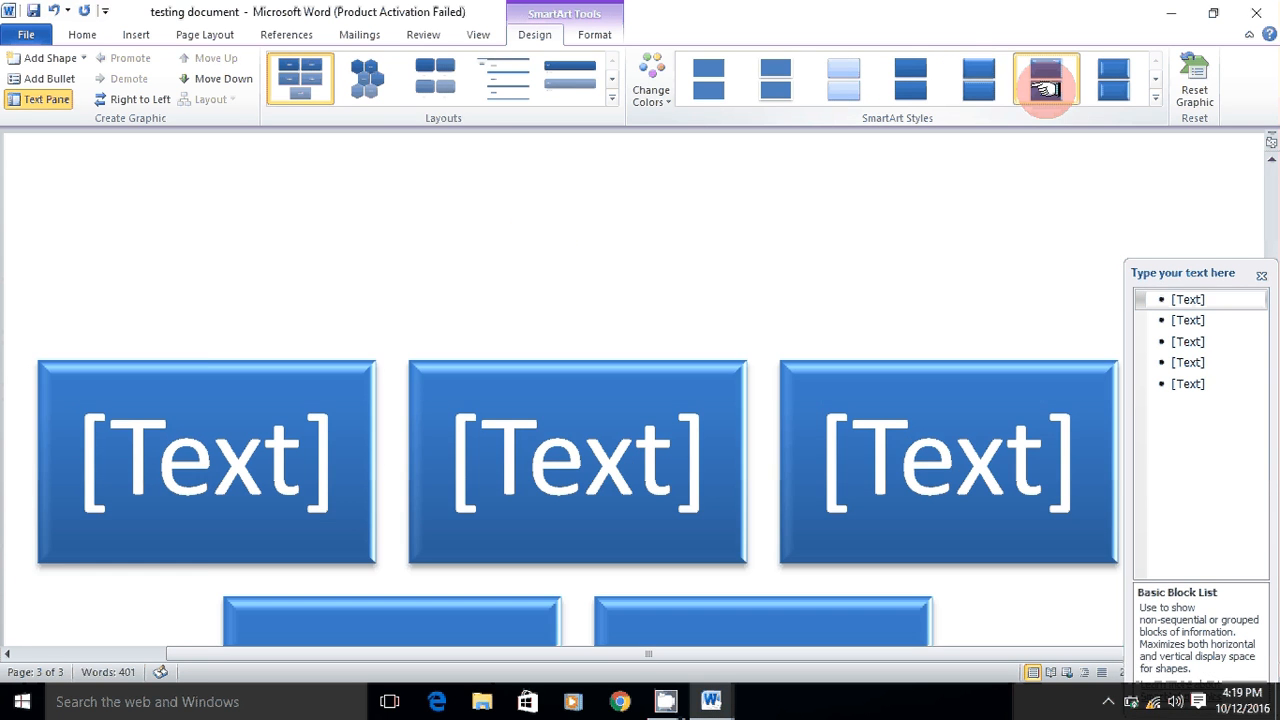
{"action": "left_click", "coordinate": [1155, 96]}
{"action": "left_click", "coordinate": [775, 220]}
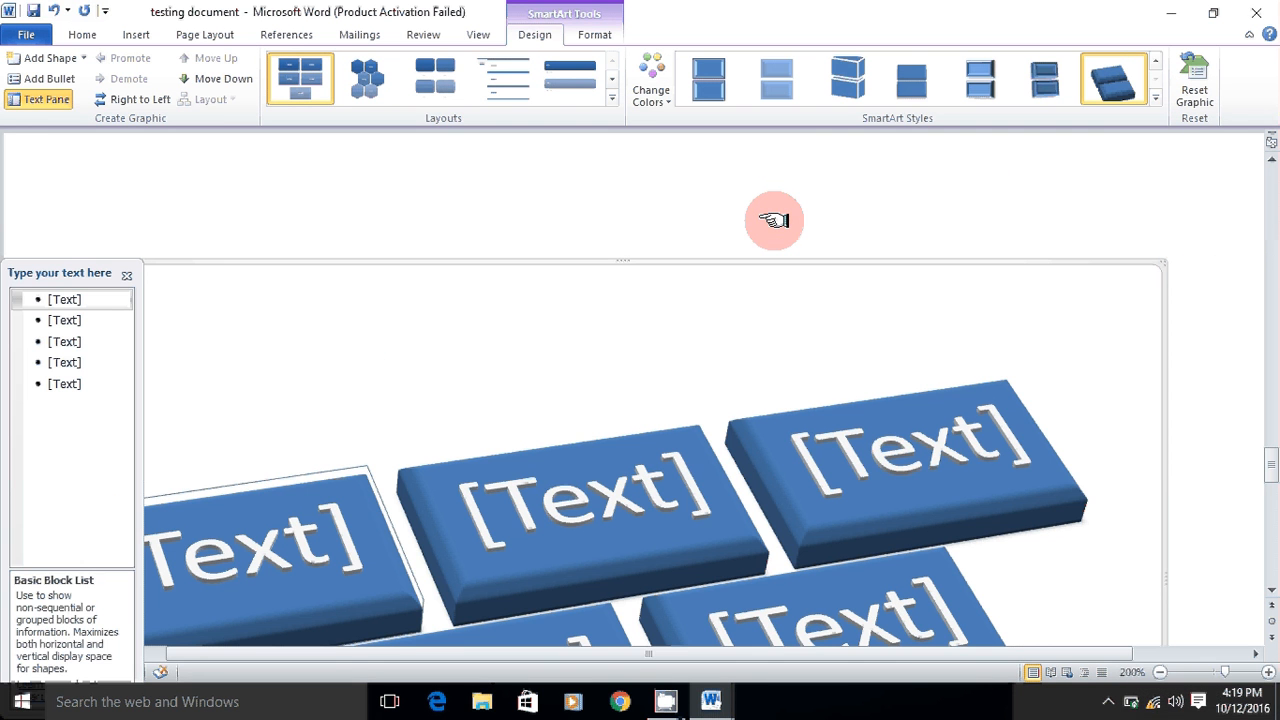
- Close the testing document and the blank Document1, exiting to the desktop
{"action": "left_click", "coordinate": [136, 34]}
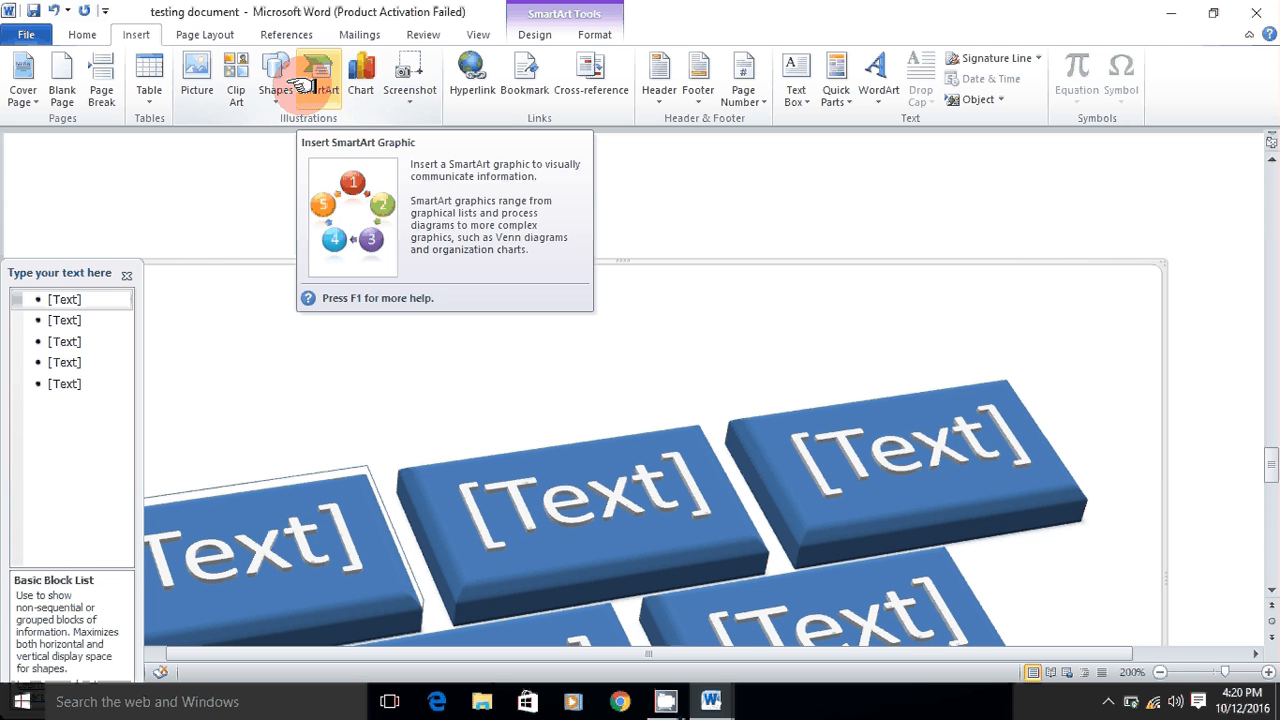
{"action": "left_click", "coordinate": [1255, 12]}
{"action": "left_click", "coordinate": [623, 372]}
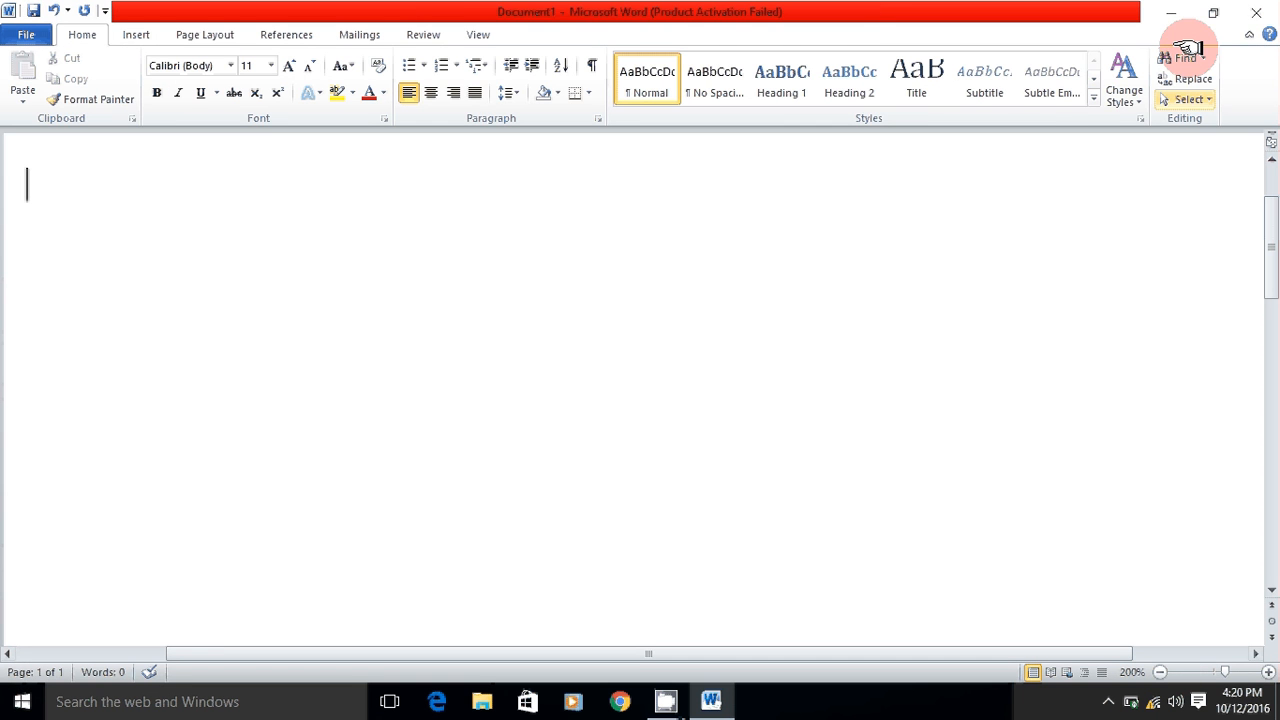
{"action": "left_click", "coordinate": [1255, 12]}
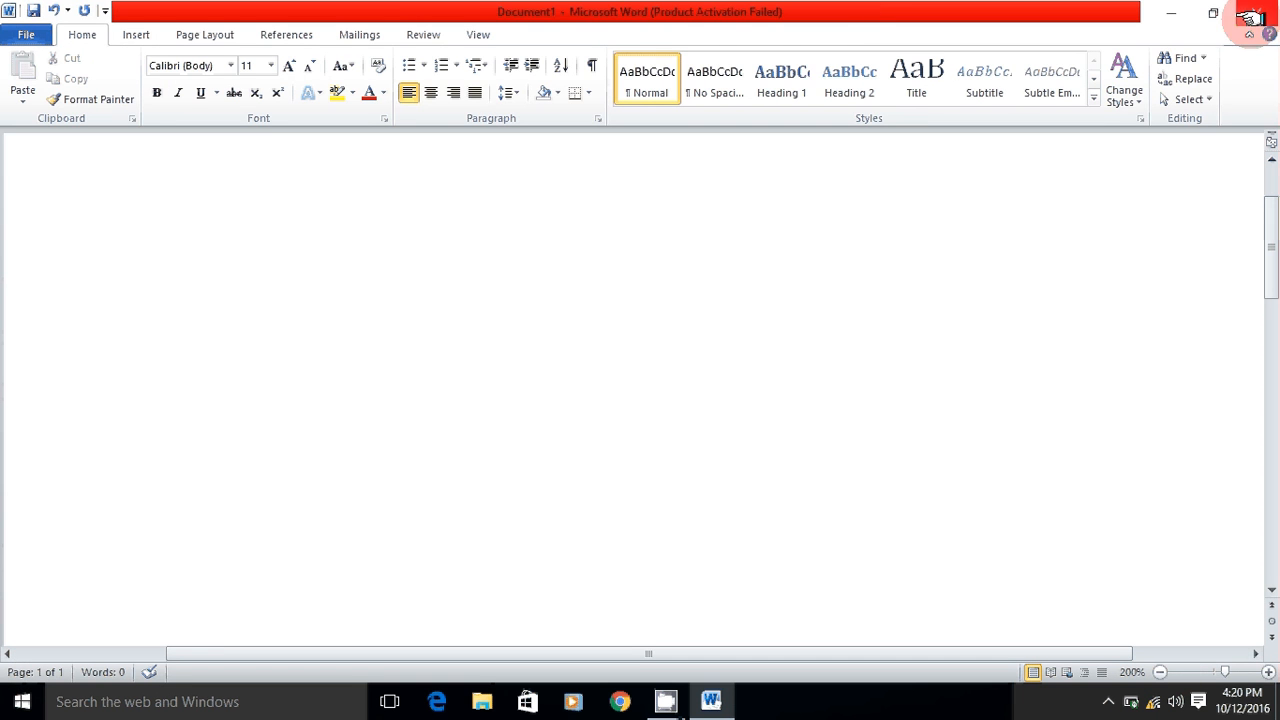
{"action": "left_click", "coordinate": [645, 386]}
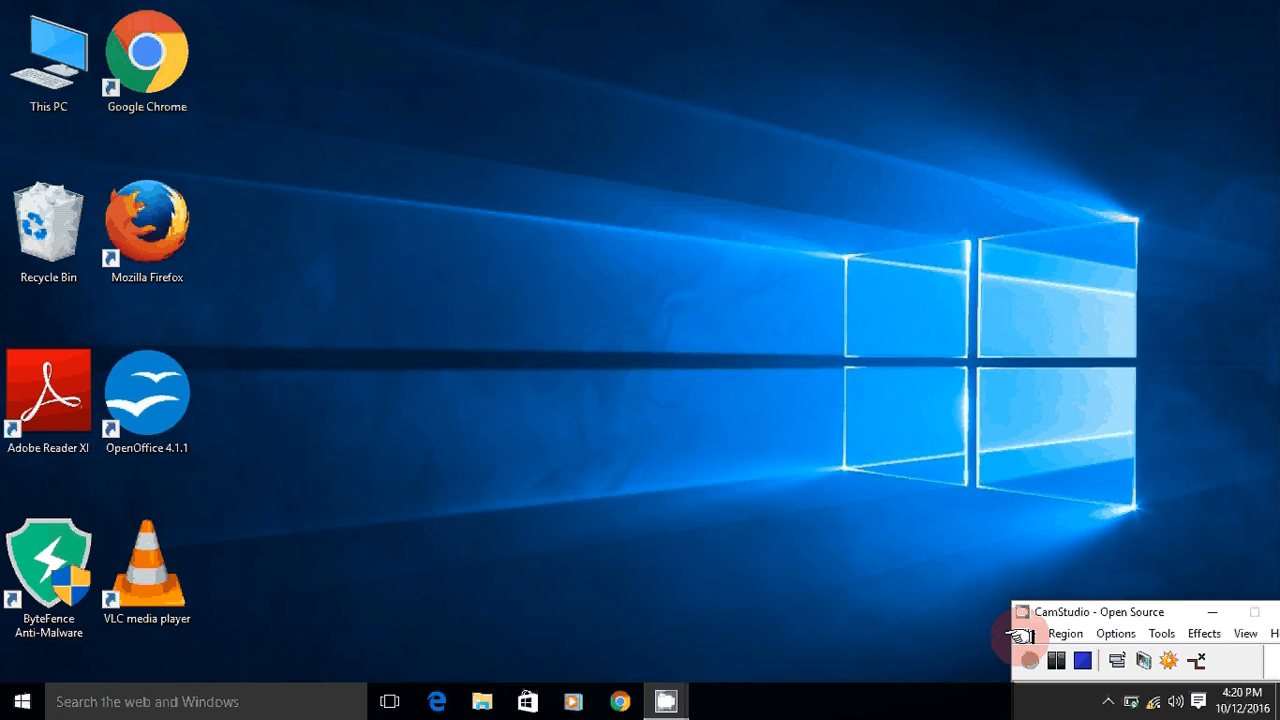